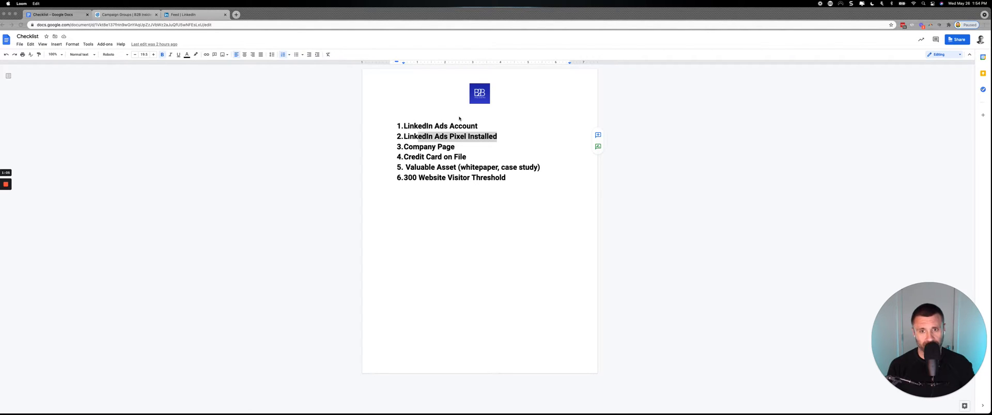
Review checklist items 1 to 5, from LinkedIn Ads Account to Valuable Asset (whitepaper, case study), highlighting each one in turn.
click(421, 142)
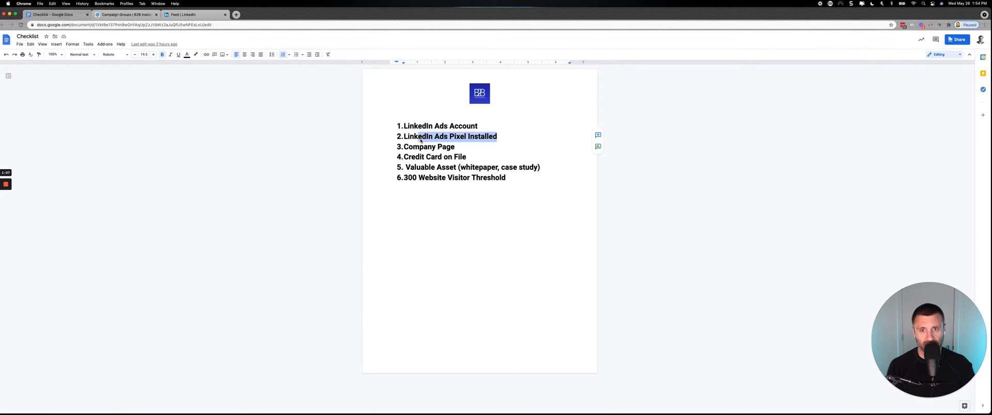
click(421, 139)
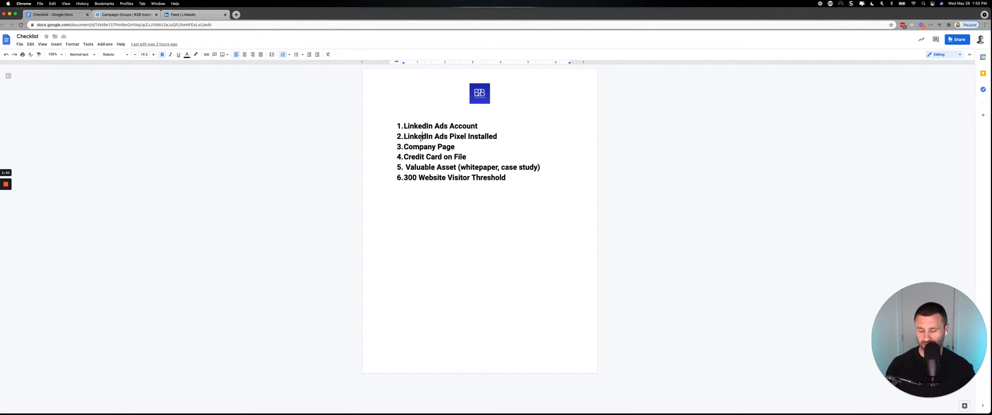
drag(478, 126, 398, 126)
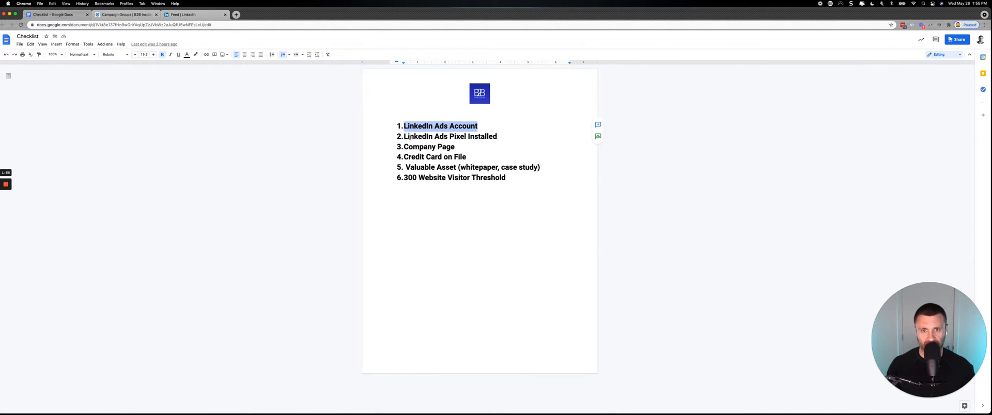
click(421, 137)
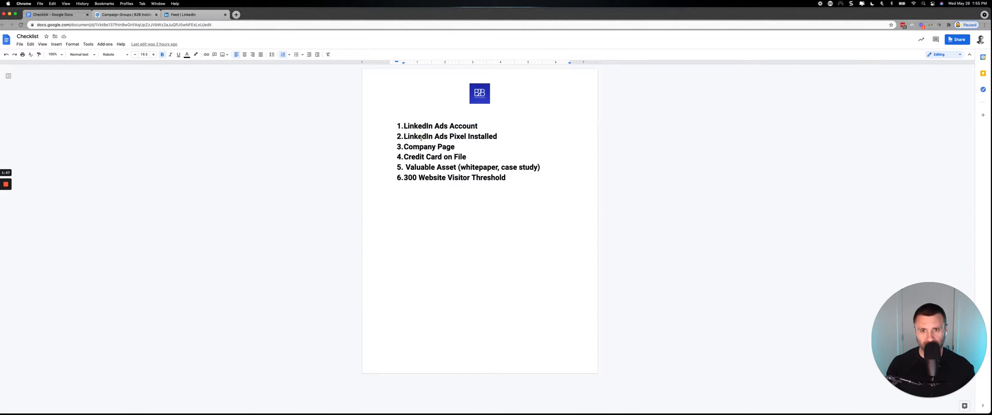
drag(497, 137, 401, 137)
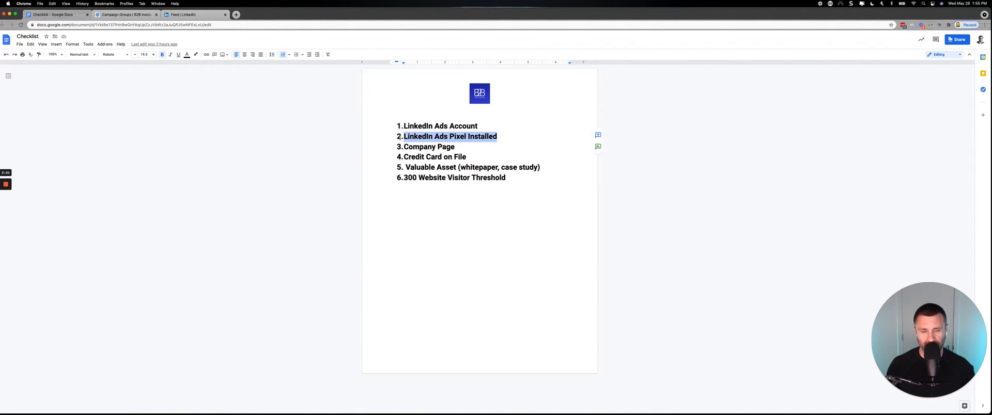
click(454, 133)
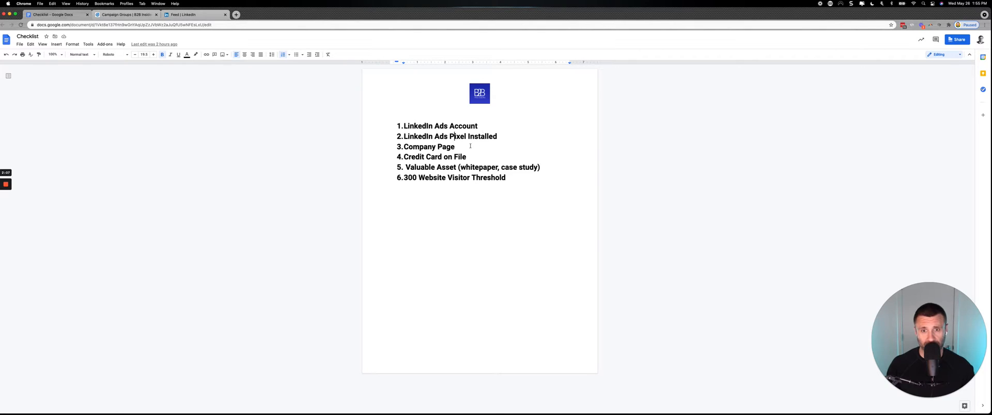
drag(455, 147, 395, 147)
drag(464, 157, 396, 154)
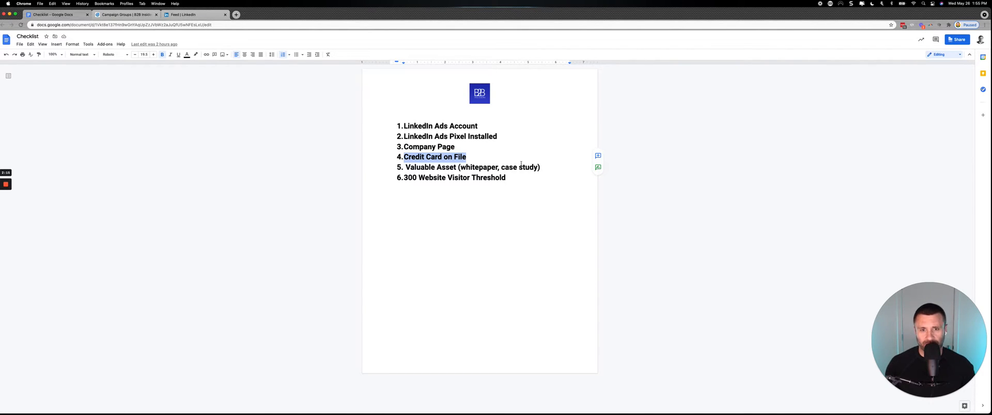
drag(541, 166, 402, 166)
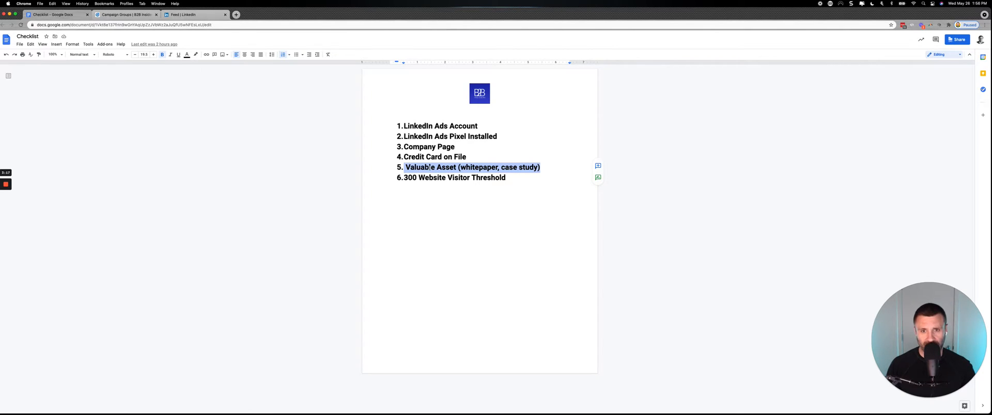
click(459, 167)
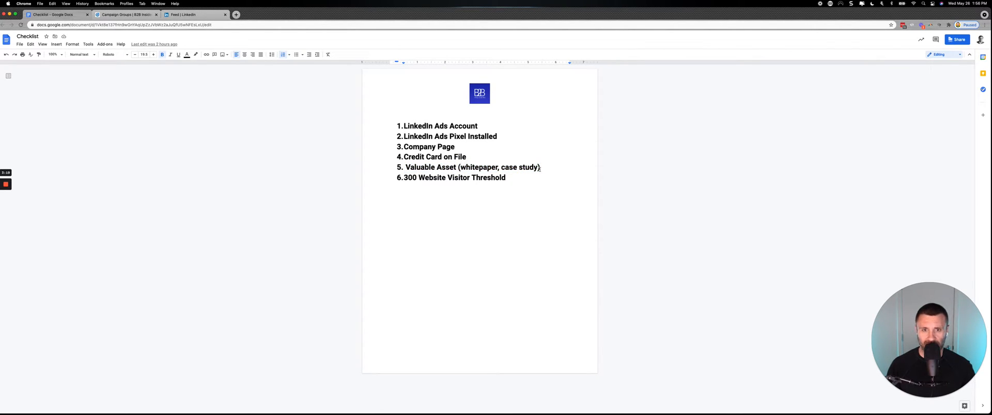
drag(539, 168, 467, 167)
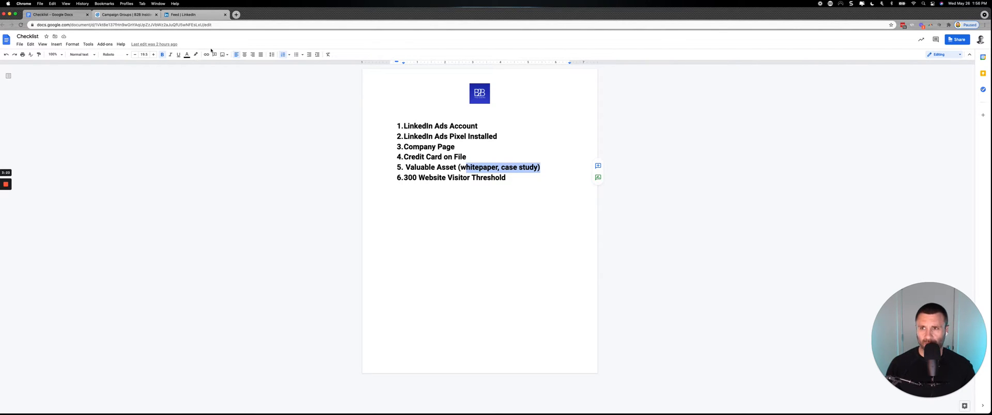
Switch to Snagit to view the Website Demographics capture by job function, and return to the Checklist document in Chrome.
mouse_move(369, 414)
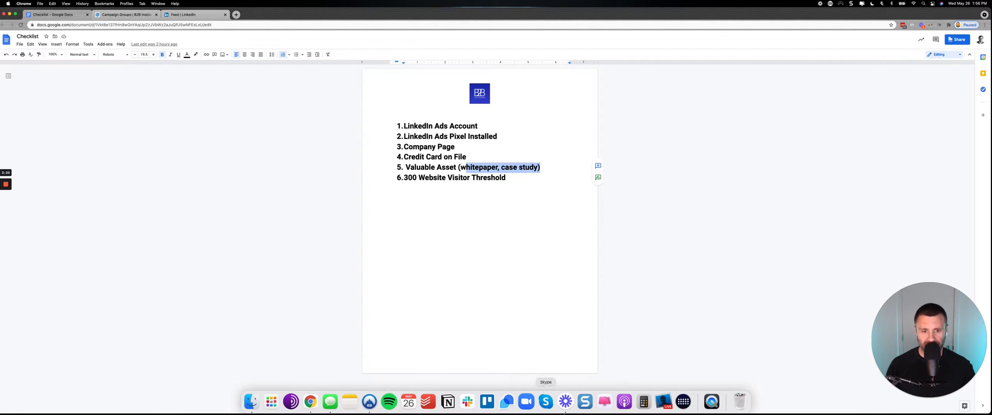
click(583, 403)
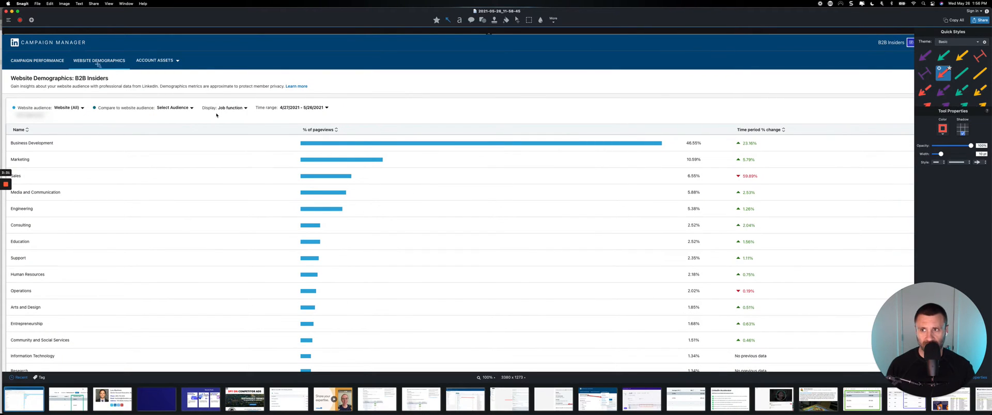
drag(224, 16, 287, 16)
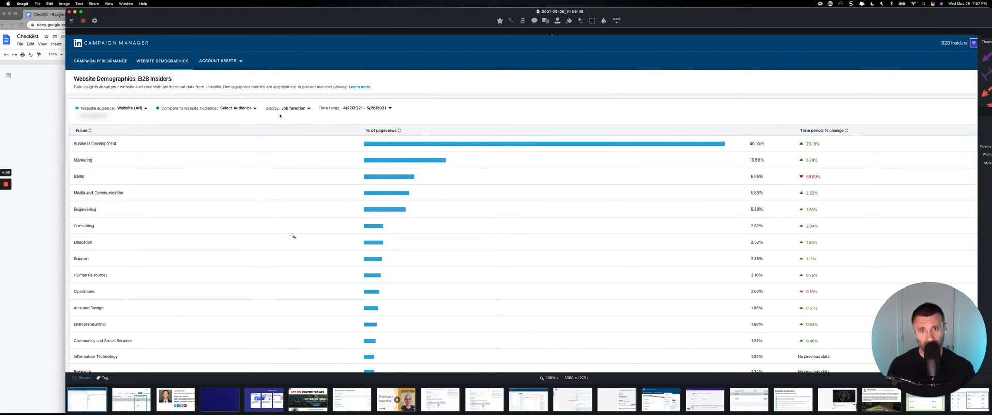
click(53, 153)
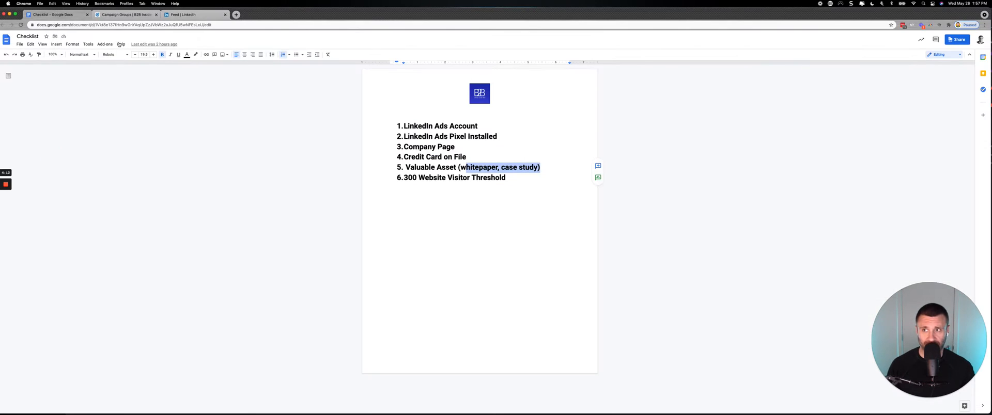
Check the LinkedIn notifications, including the newly arrived ones, and return to the home feed.
click(201, 14)
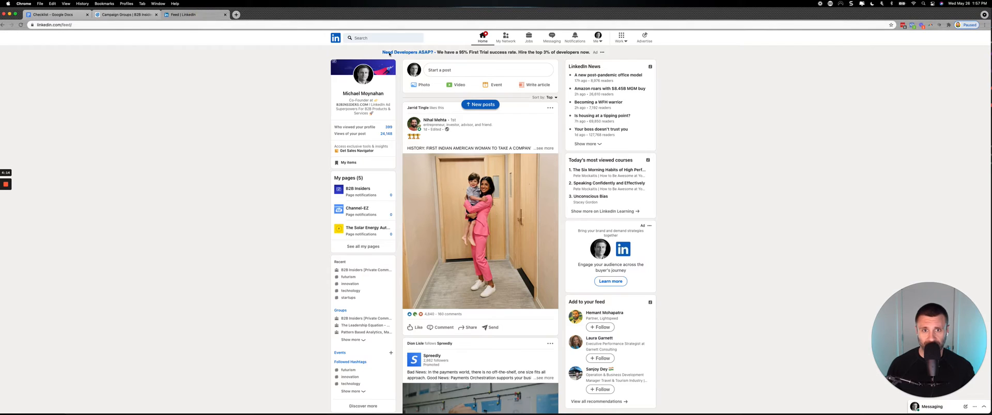
click(566, 35)
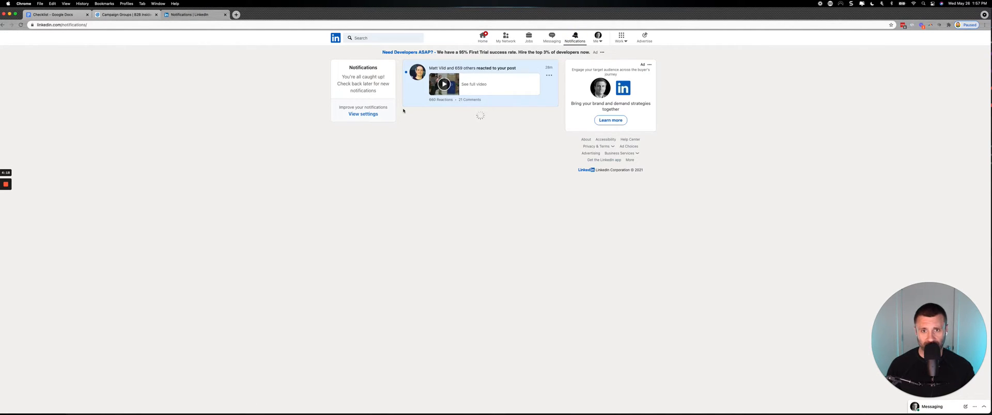
scroll(403, 110, up, 5)
scroll(403, 110, up, 2)
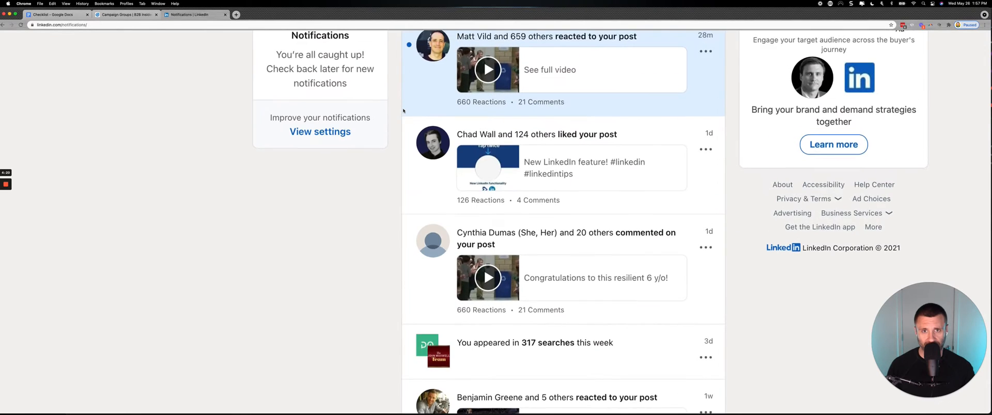
scroll(404, 110, up, 1)
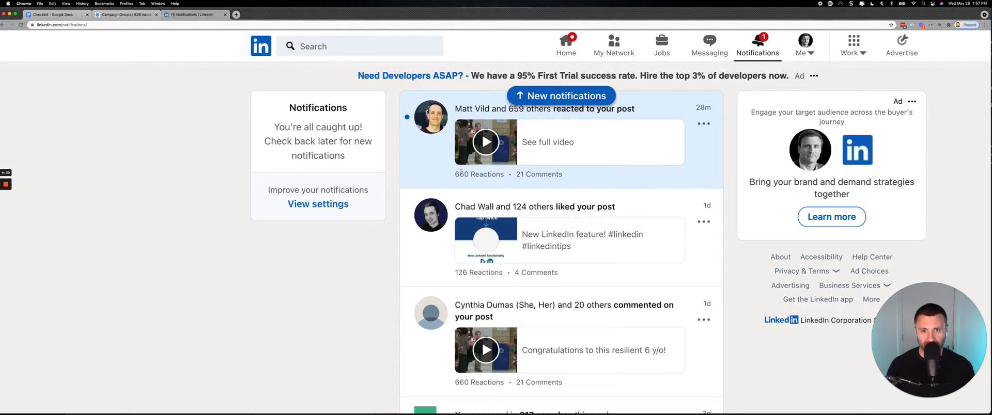
click(563, 95)
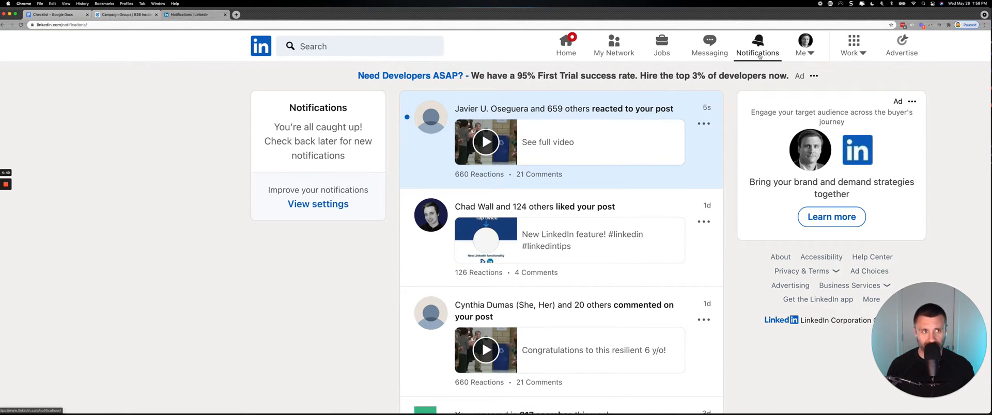
click(569, 43)
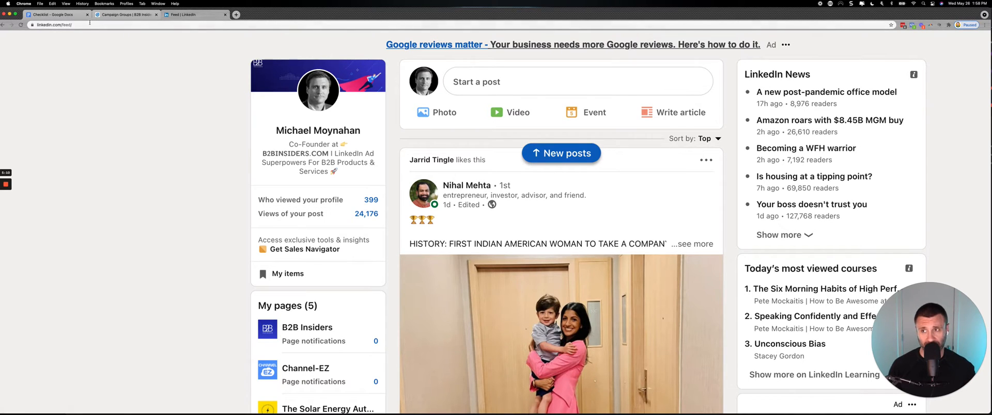
Highlight the 300 Website Visitor Threshold item in the checklist, and look over the Campaign Manager campaign groups and the LinkedIn feed.
click(72, 15)
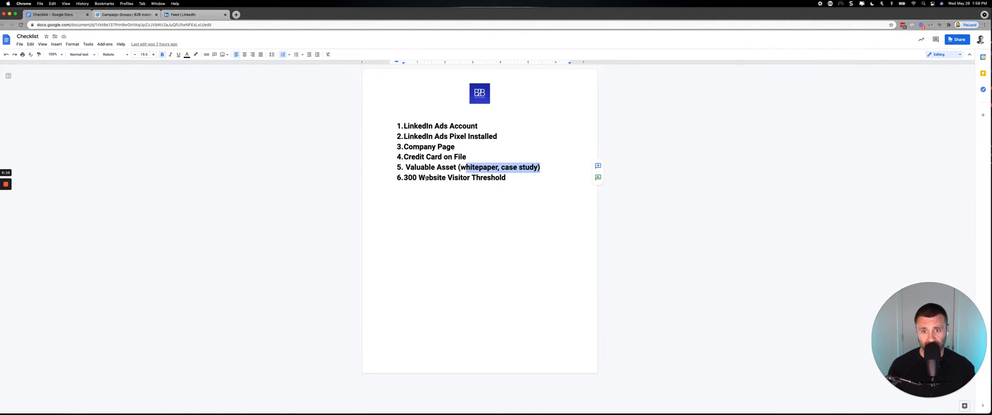
drag(502, 178, 429, 178)
click(151, 17)
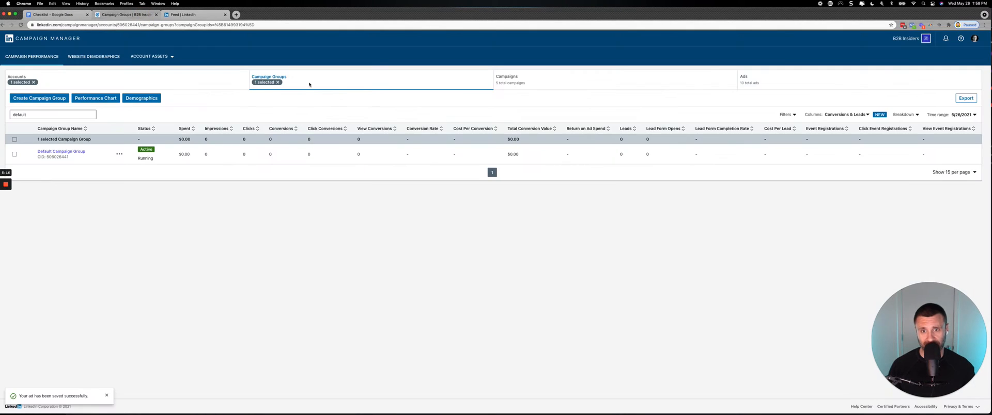
click(206, 15)
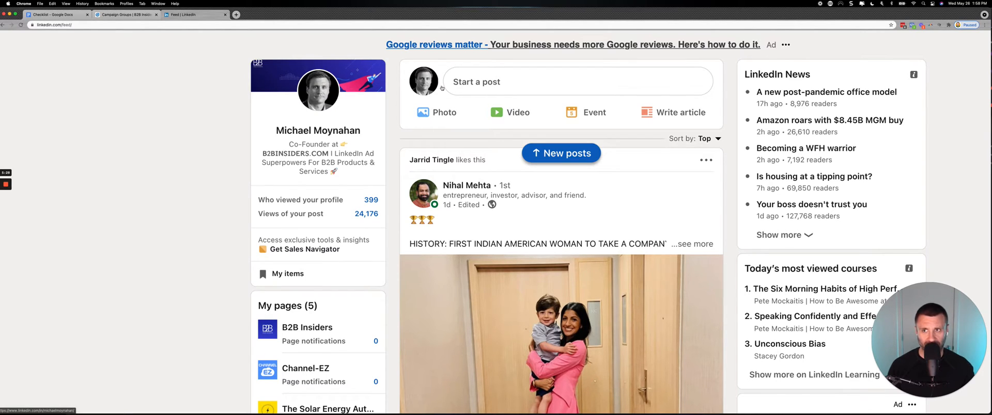
Open b2binsiders.com in a new browser tab and go to its Start Here page.
click(236, 14)
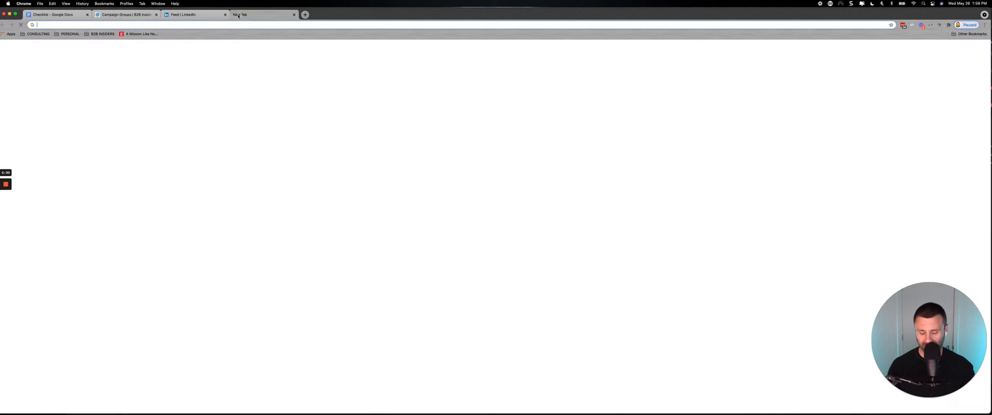
text(b2b)
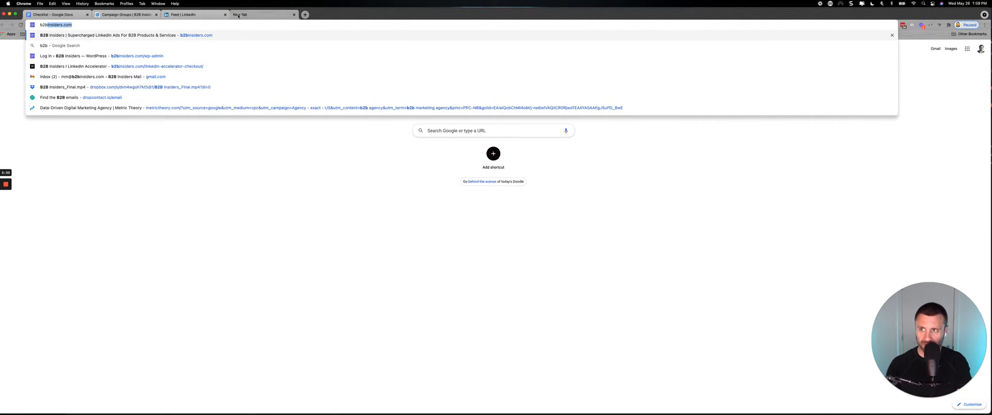
key(Return)
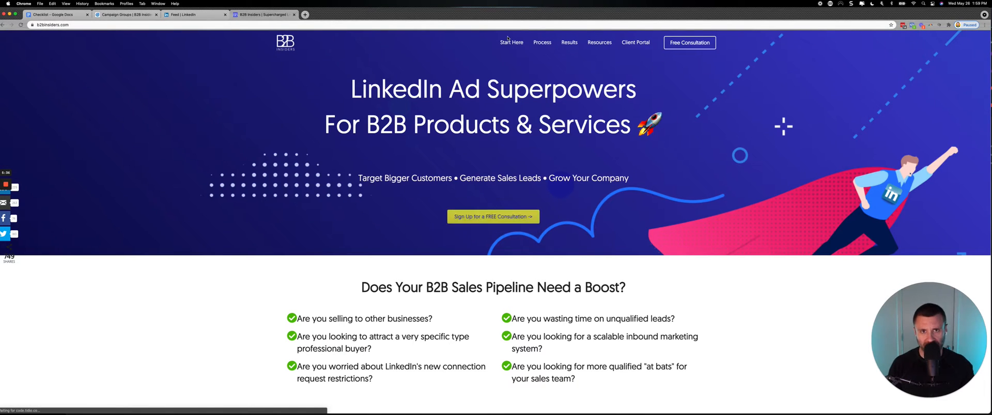
click(511, 42)
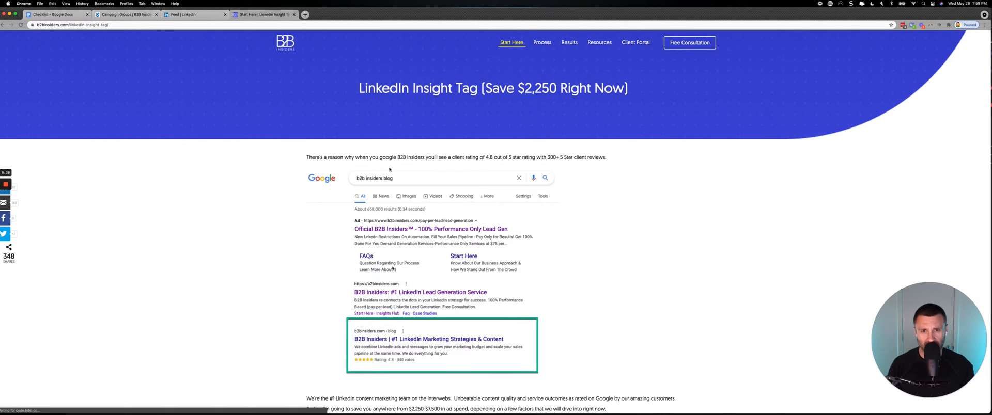
Skim the LinkedIn Insight Tag article for the tag installation methods, website demographics and the 300-user audience threshold.
scroll(390, 169, down, 15)
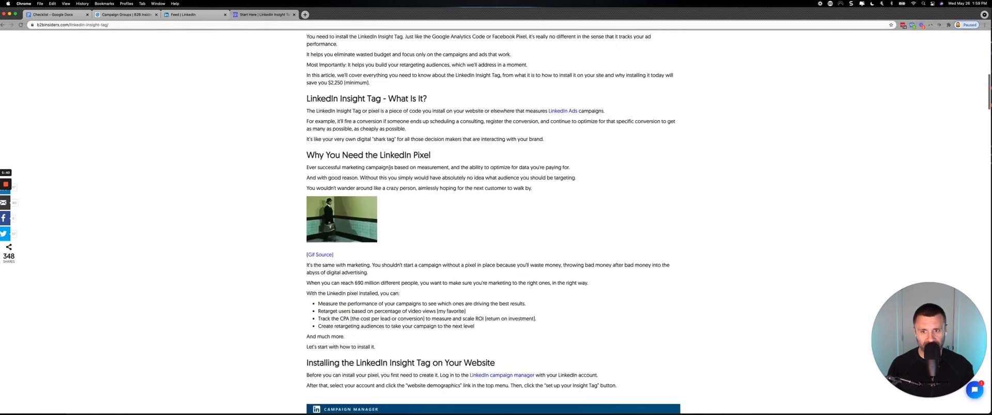
scroll(390, 169, down, 3)
scroll(389, 169, up, 2)
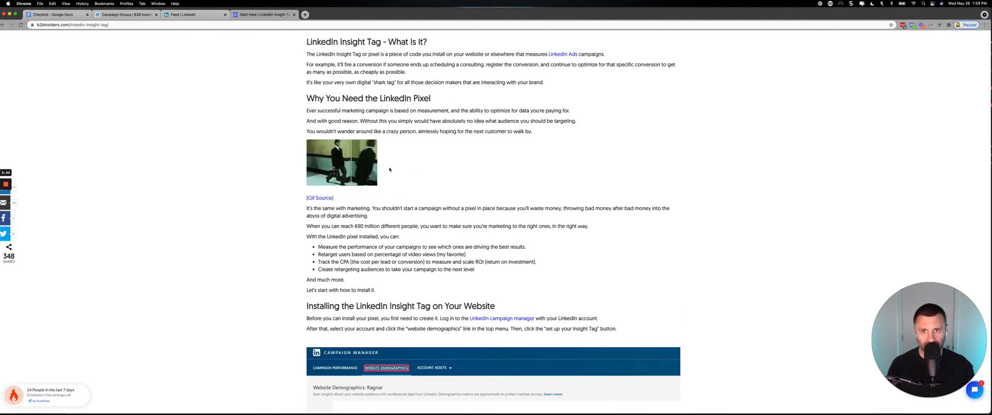
scroll(390, 170, down, 10)
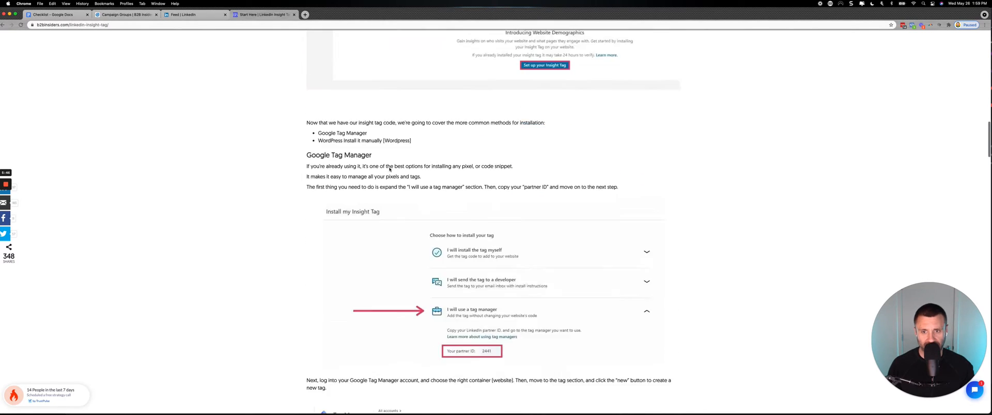
scroll(389, 169, down, 15)
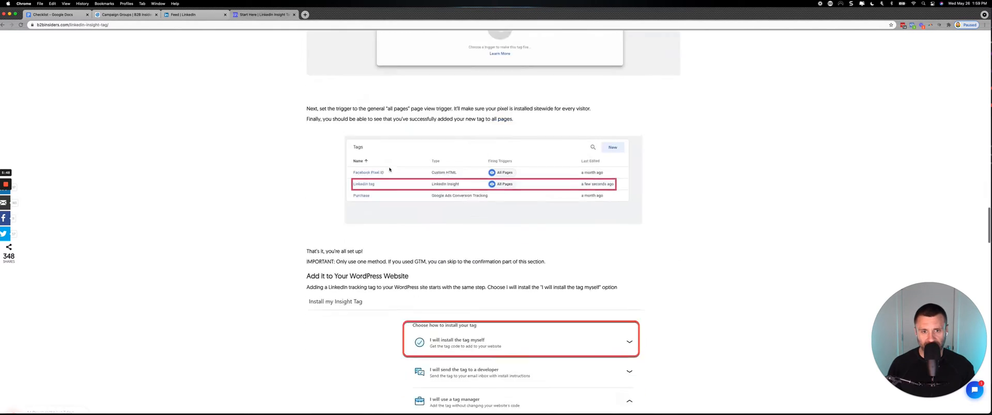
scroll(390, 169, down, 20)
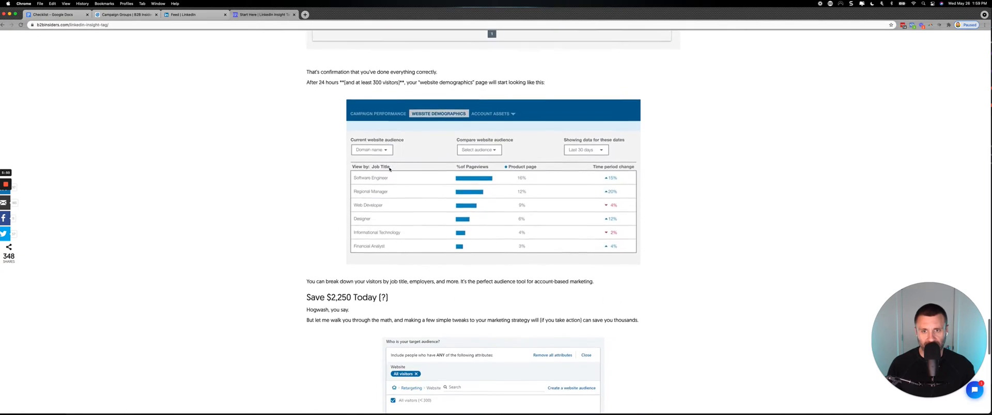
scroll(390, 169, down, 5)
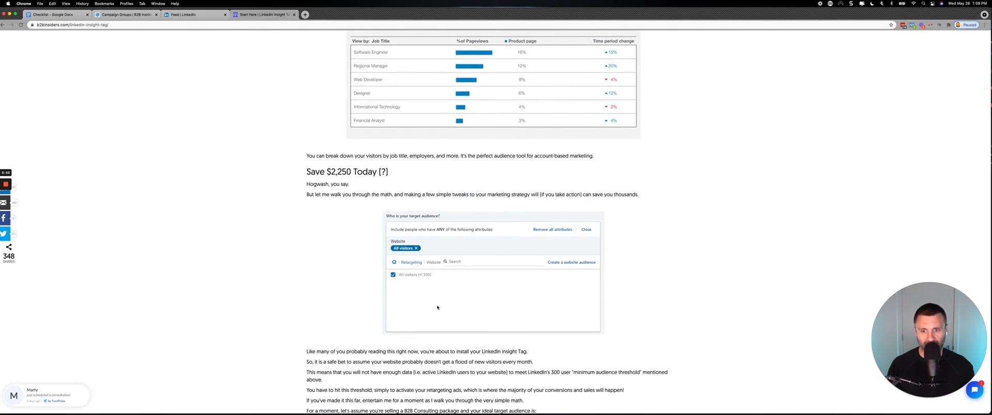
scroll(437, 307, down, 20)
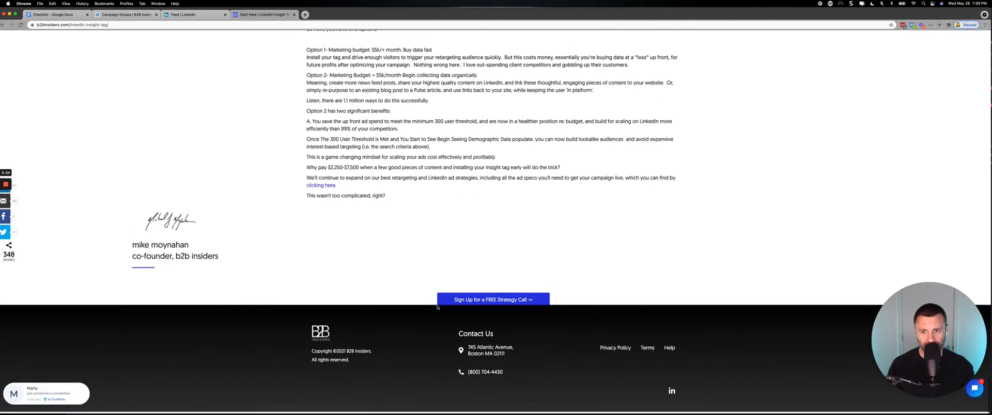
scroll(437, 307, up, 20)
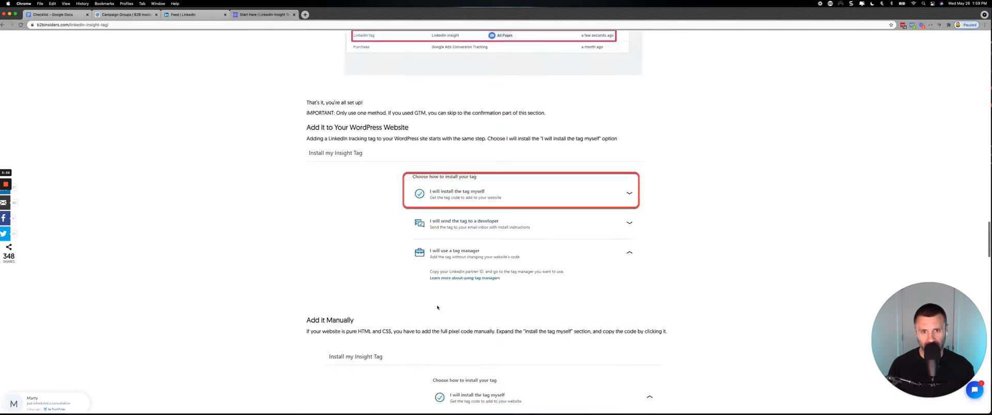
Go back to the start of the LinkedIn Insight Tag article and return to the Checklist document.
scroll(437, 307, up, 8)
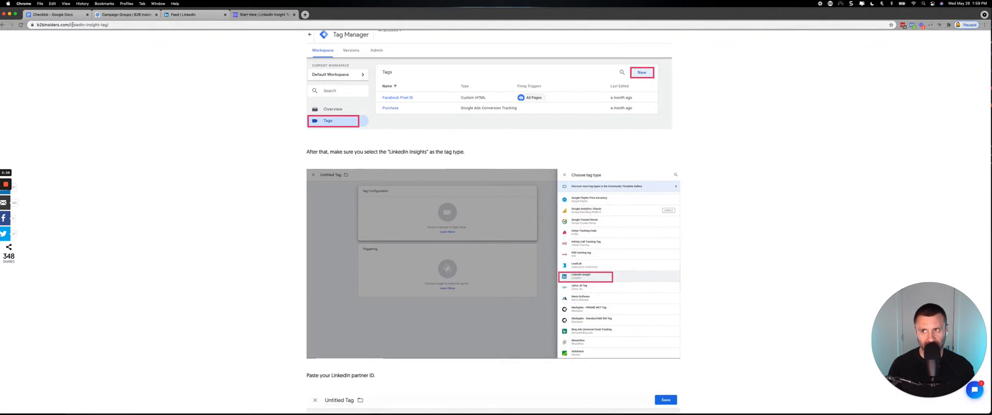
scroll(316, 46, up, 15)
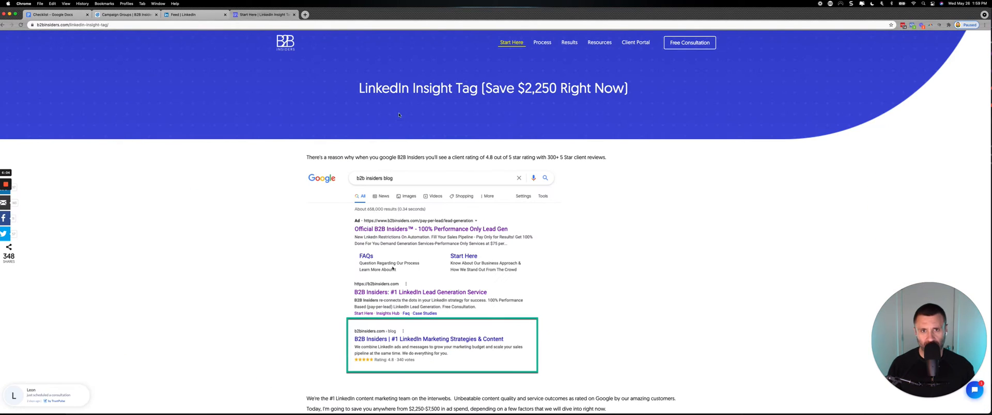
click(61, 16)
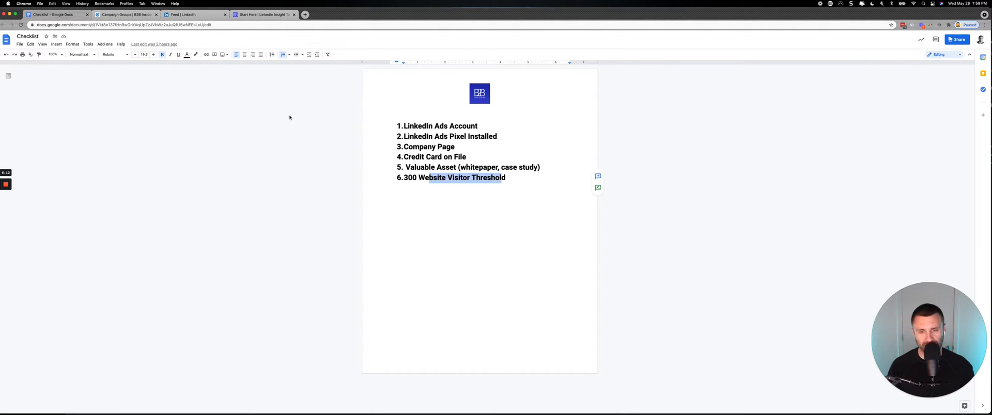
Look over the Account Assets options in Campaign Manager and the post views count on the LinkedIn feed.
click(140, 14)
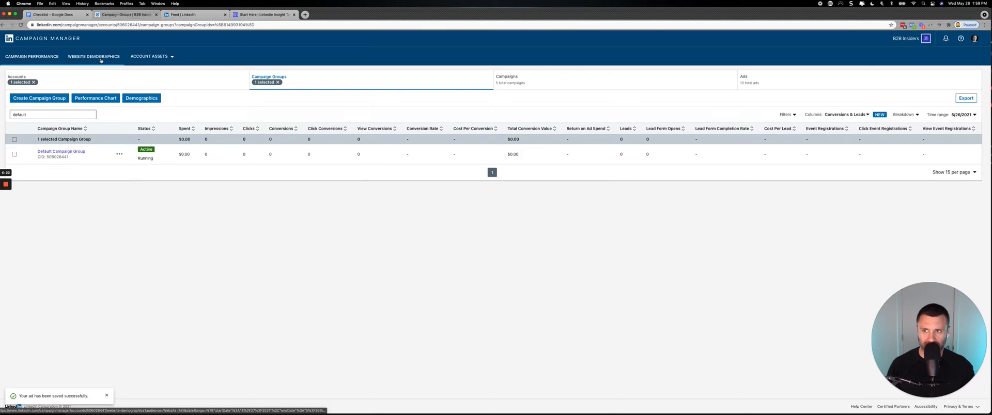
click(149, 57)
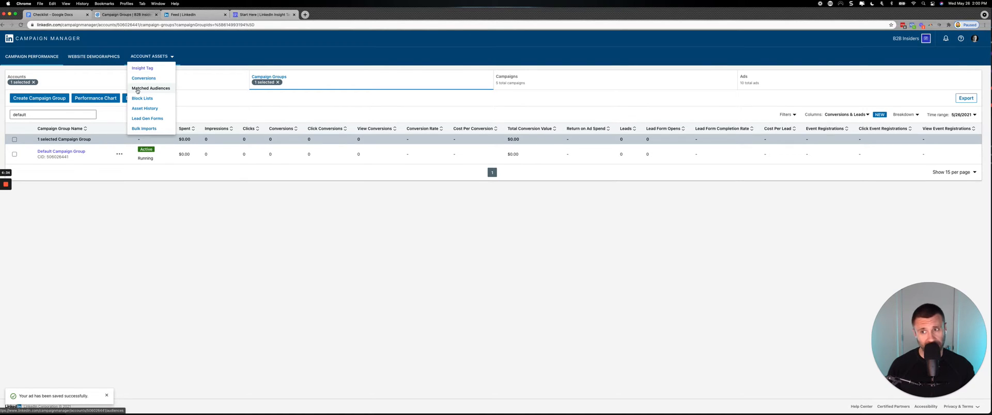
click(204, 18)
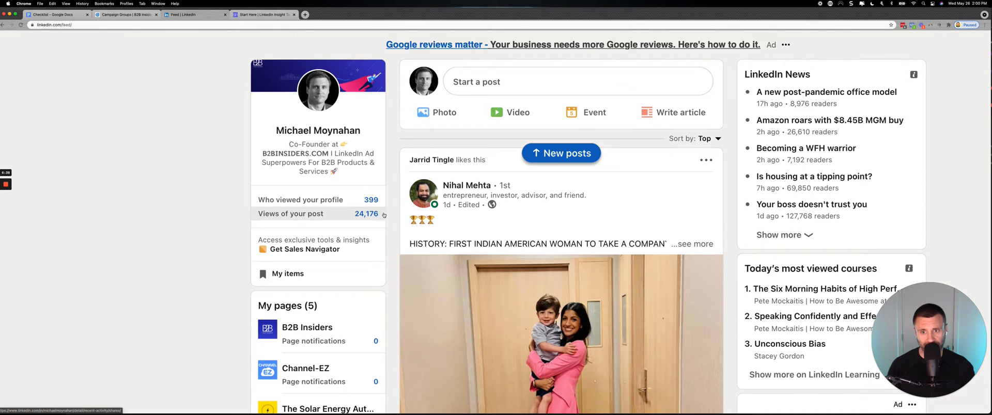
drag(320, 216, 339, 214)
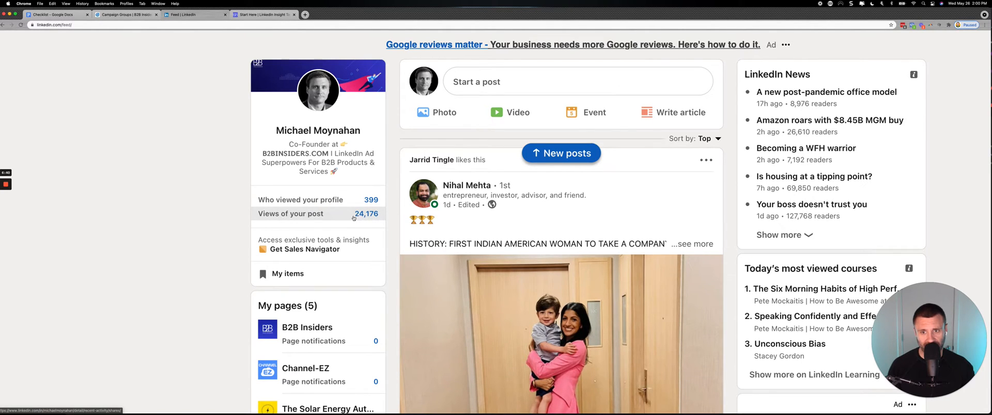
Start a new campaign in the Default Campaign Group and proceed to its objective selection.
click(145, 14)
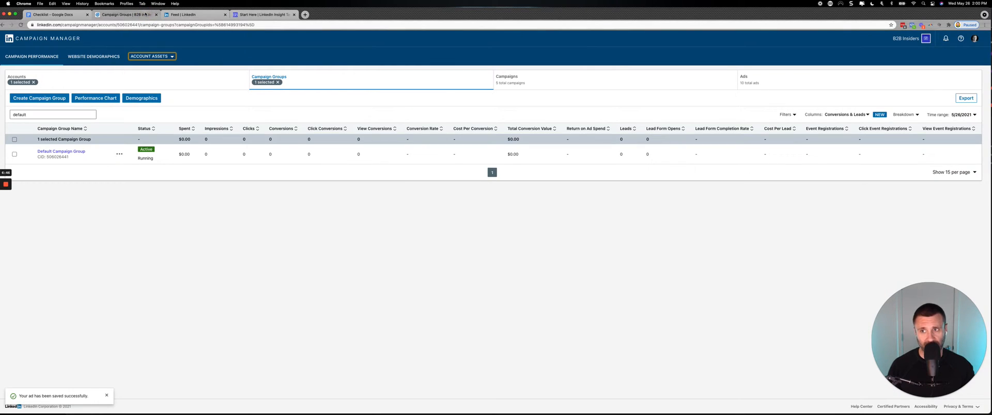
click(65, 154)
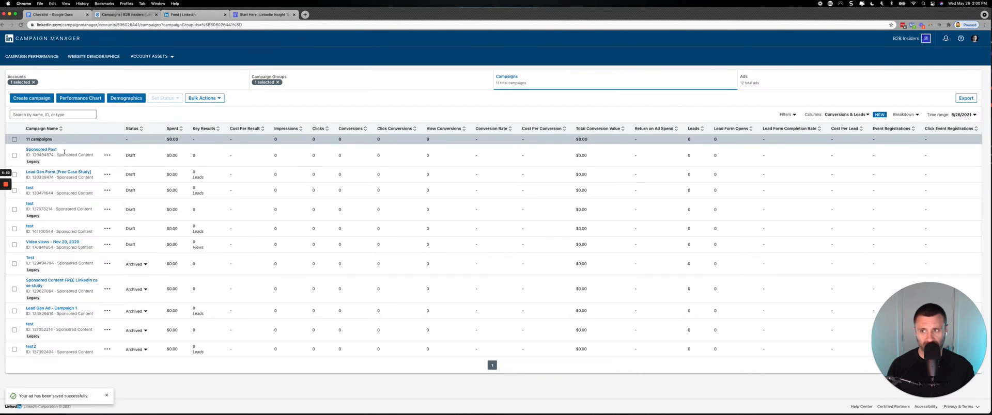
click(41, 98)
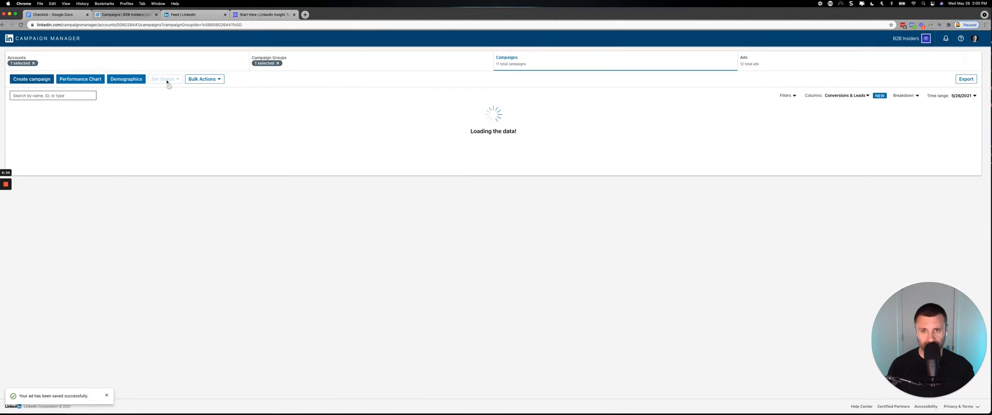
click(618, 163)
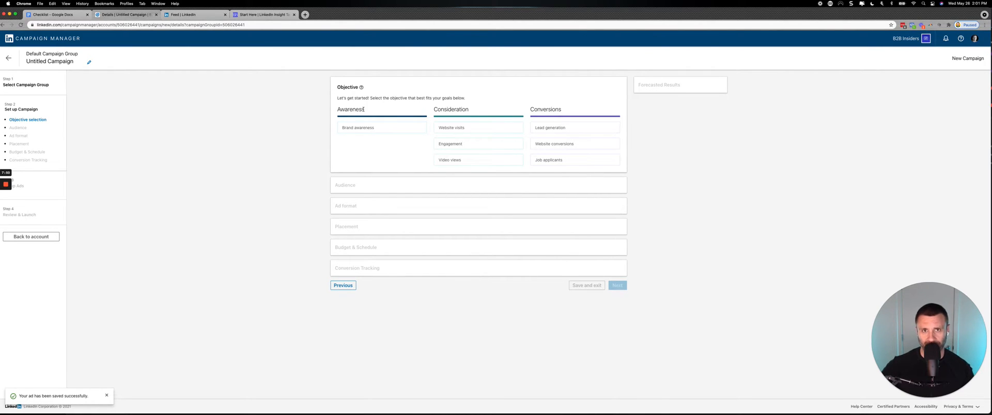
Review the Awareness and Consideration objectives, highlighting the Consideration heading and reading the Website visits and Engagement descriptions.
mouse_move(363, 127)
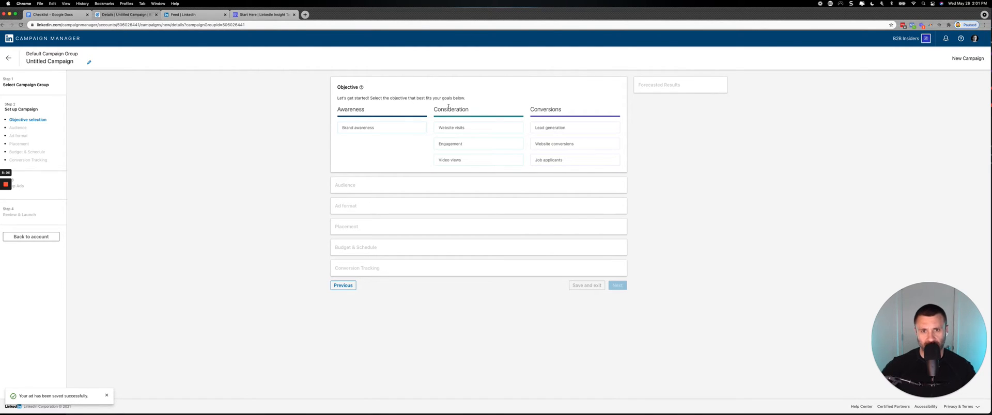
drag(434, 109, 463, 110)
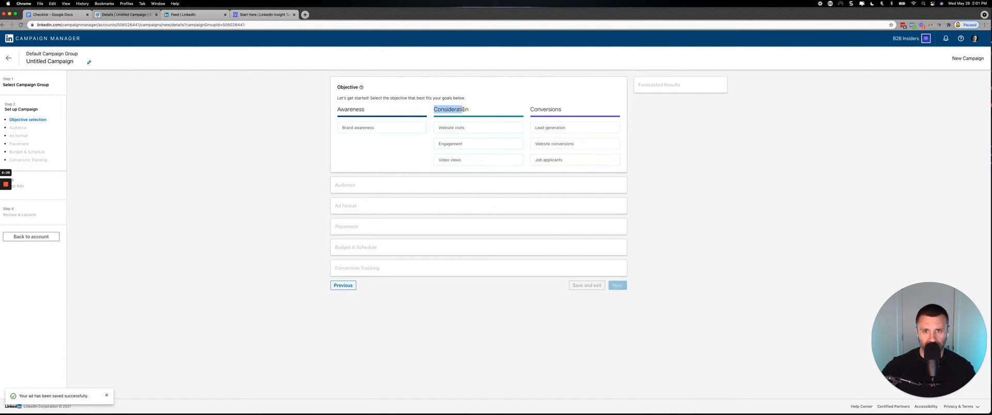
mouse_move(453, 128)
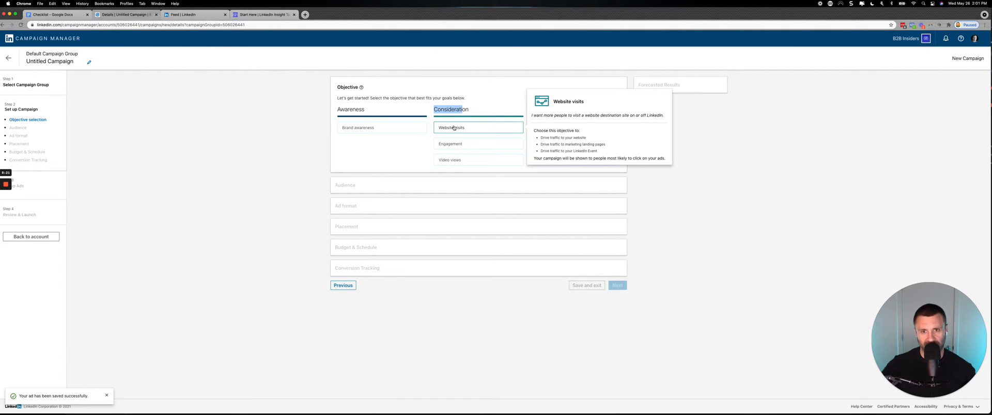
mouse_move(450, 145)
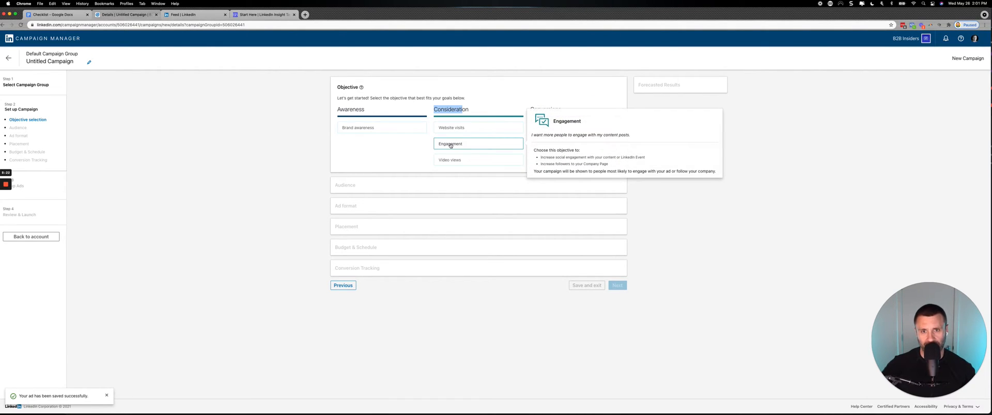
click(412, 146)
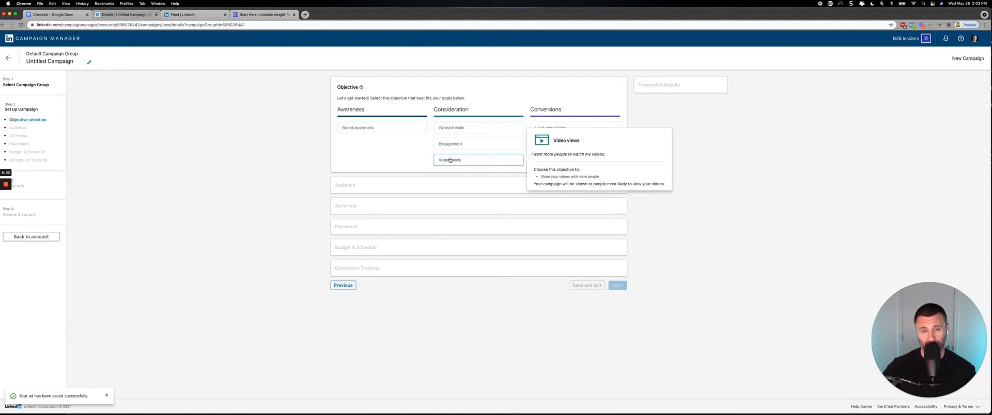
Highlight the Conversions heading and read the descriptions of the Lead generation, Website conversions and Job applicants objectives.
mouse_move(551, 125)
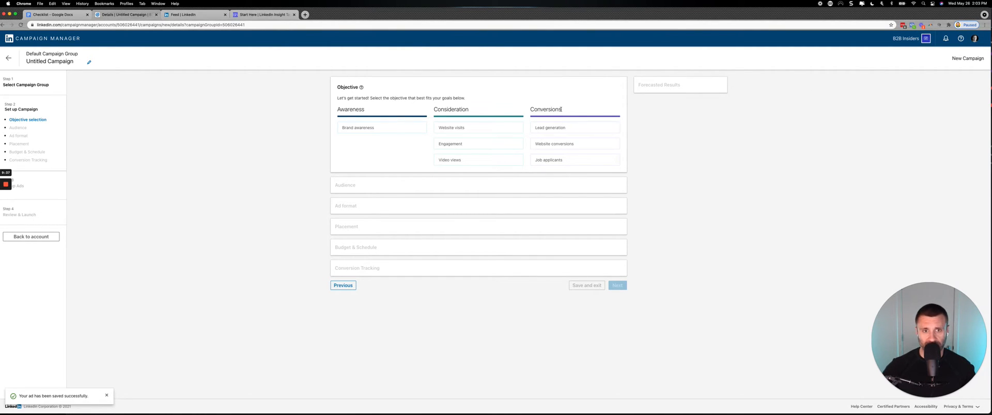
drag(561, 110, 530, 110)
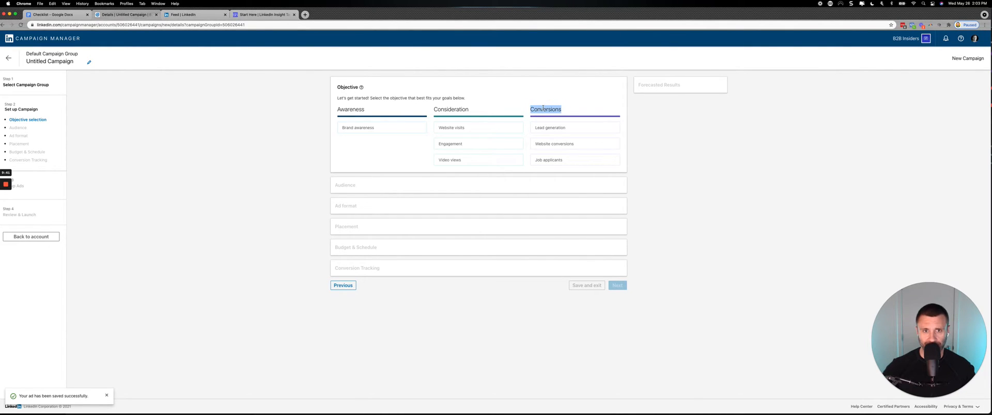
click(547, 110)
mouse_move(444, 160)
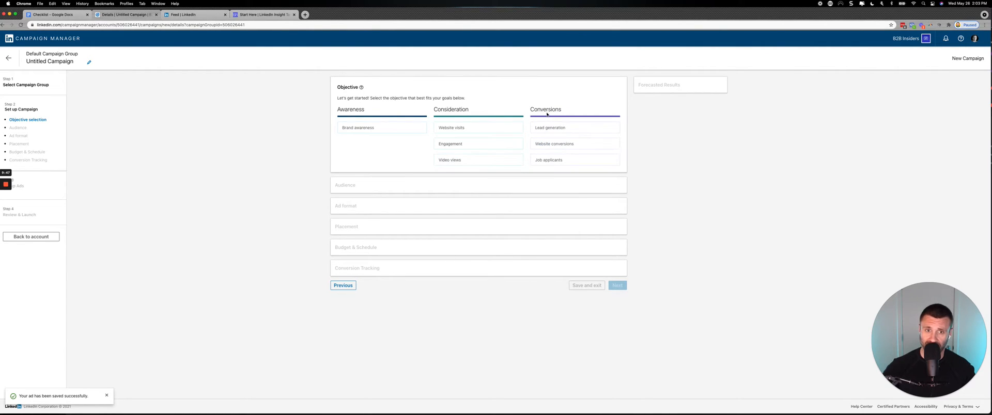
mouse_move(542, 143)
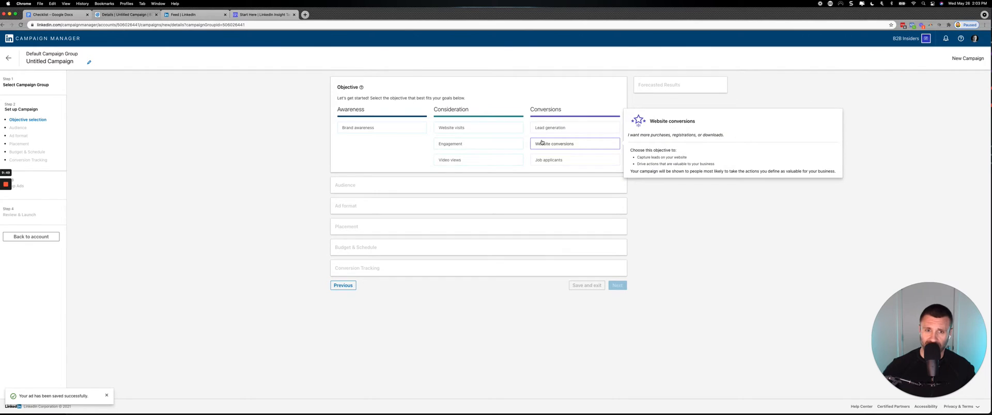
mouse_move(544, 130)
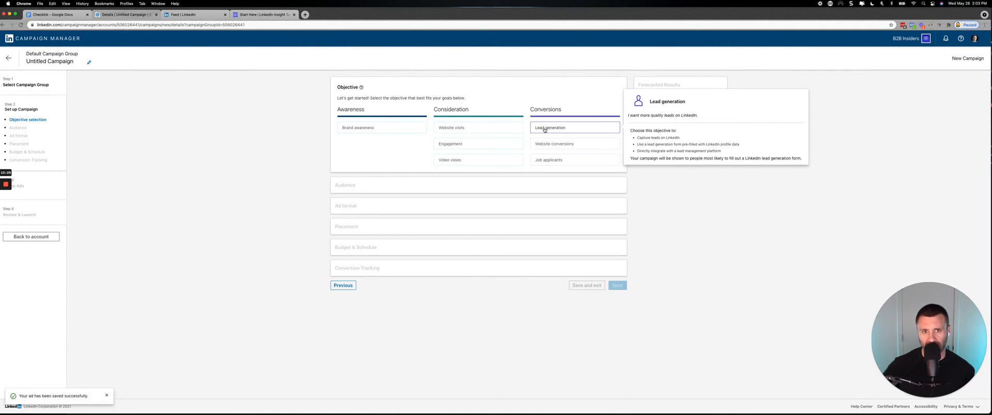
mouse_move(546, 148)
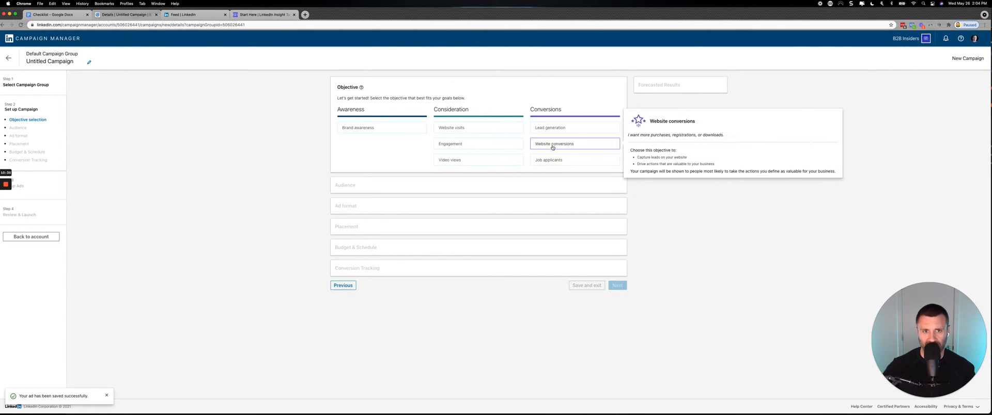
mouse_move(573, 161)
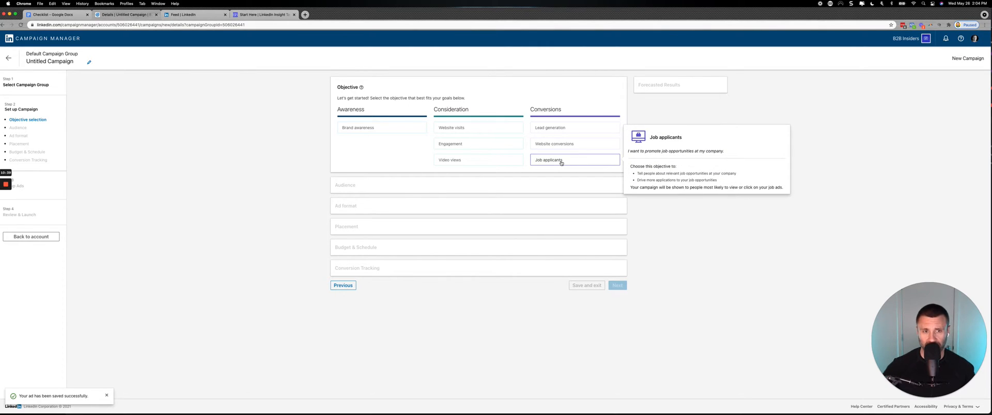
mouse_move(546, 132)
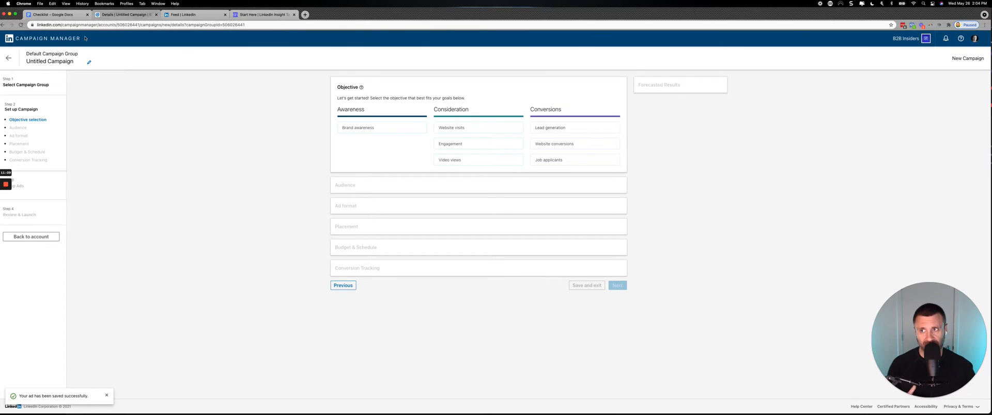
Consult the Checklist document again, and return to the campaign setup to review the Lead generation objective.
click(64, 15)
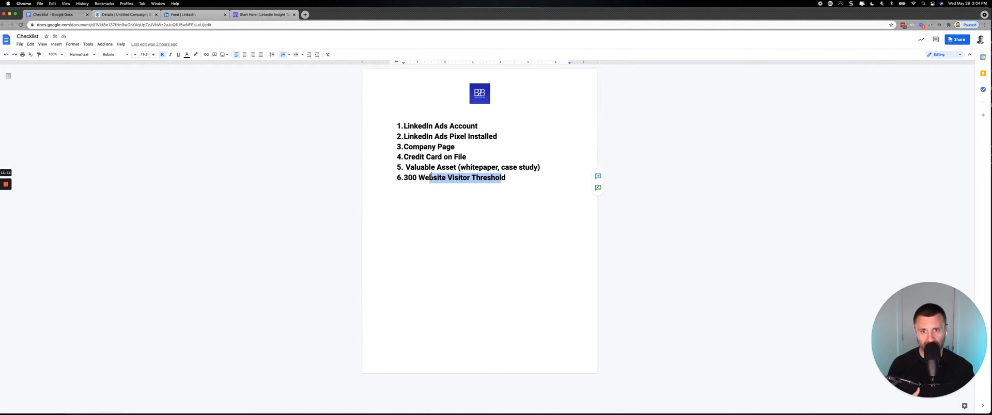
click(133, 14)
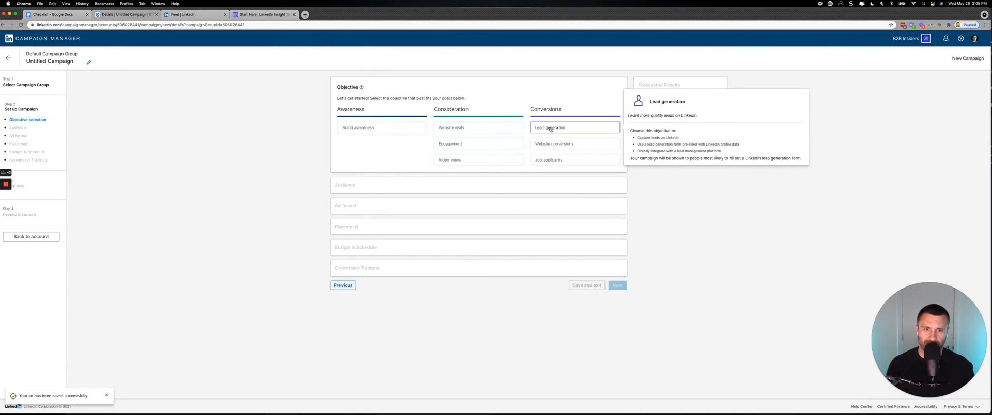
mouse_move(549, 150)
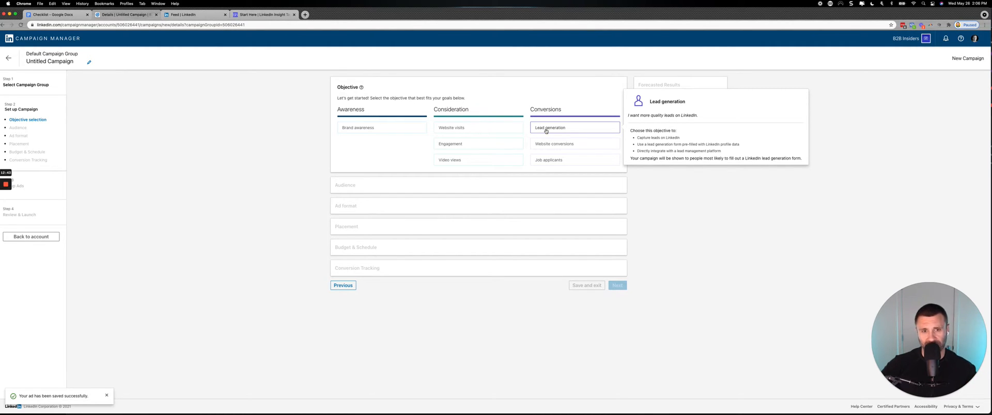
Open the 2021 LinkedIn Customer Acquisition Report from the desktop in Preview, place it beside the browser, and clear the Snagit window away.
mouse_move(582, 411)
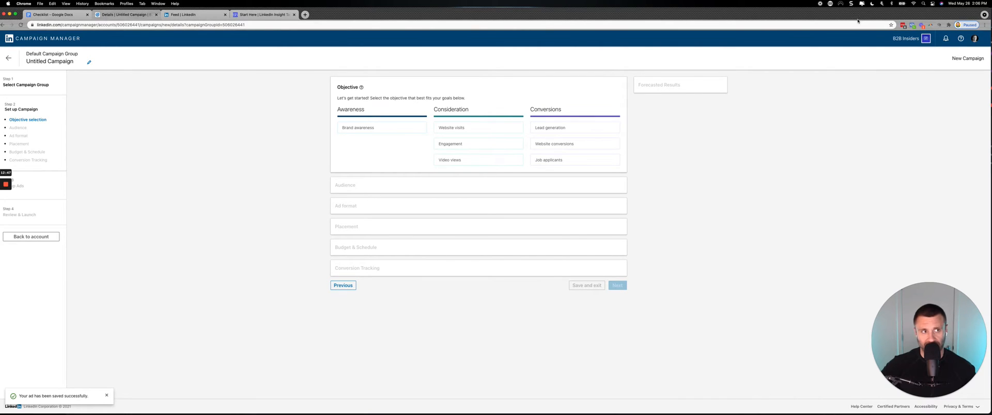
drag(861, 12, 847, 10)
drag(987, 15, 867, 15)
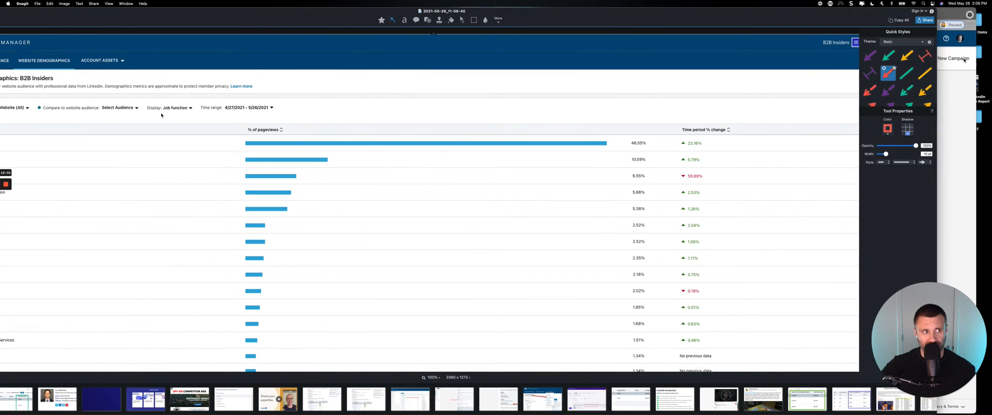
double_click(979, 84)
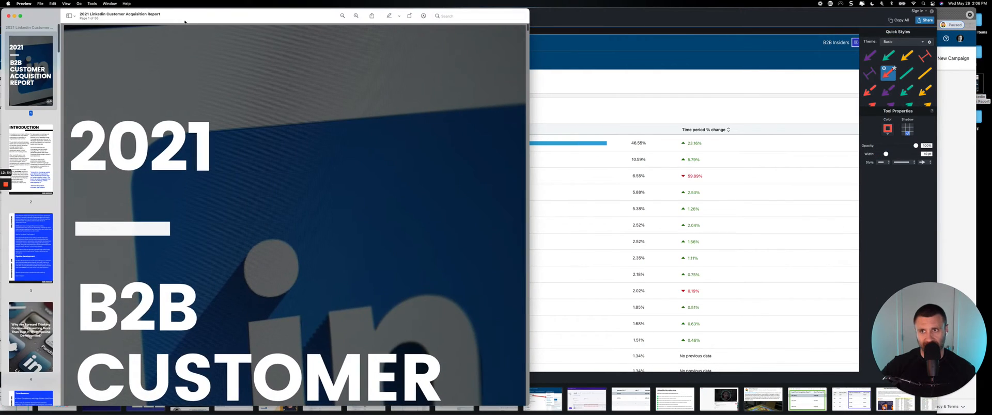
drag(181, 14, 768, 6)
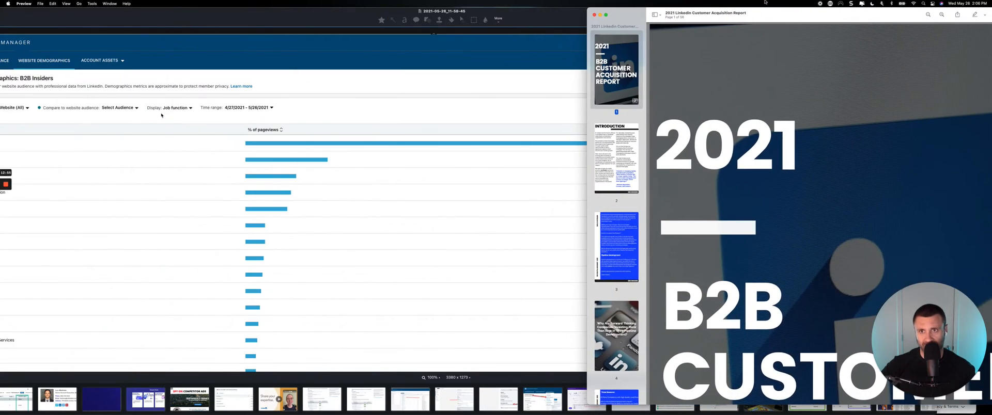
drag(285, 12, 448, 2)
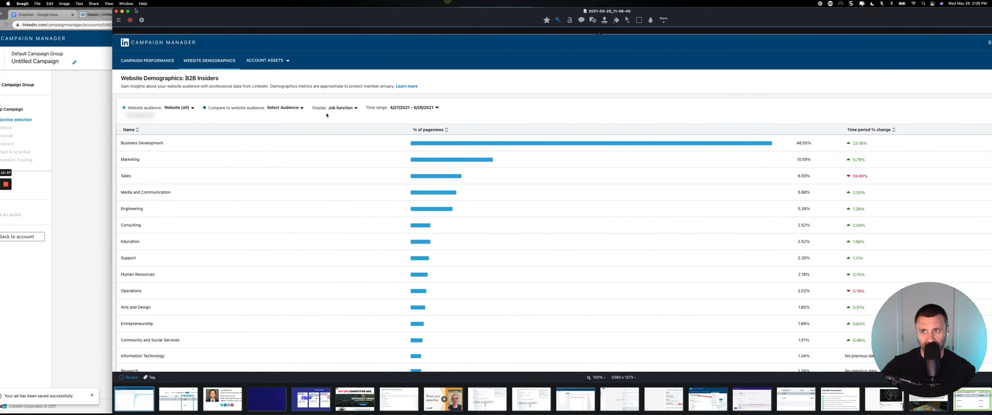
click(122, 11)
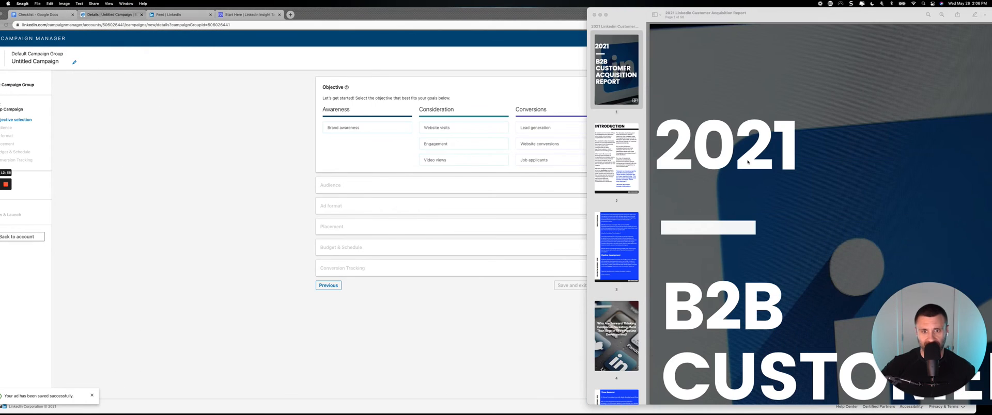
Skim through the page thumbnails of the 2021 LinkedIn Customer Acquisition Report to show its content.
scroll(619, 309, down, 20)
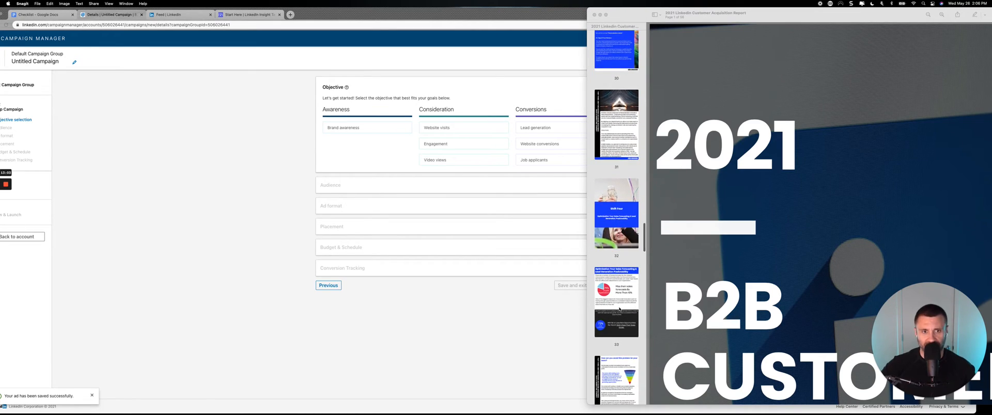
scroll(620, 309, down, 10)
scroll(620, 309, down, 20)
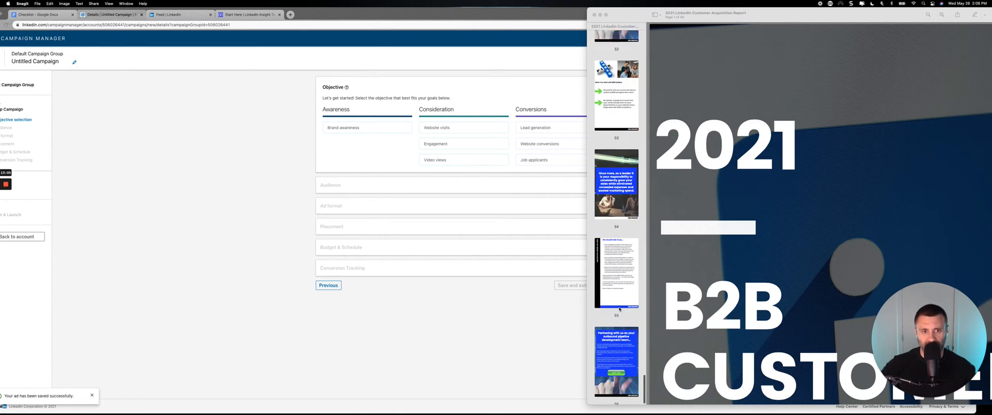
Minimize the 2021 LinkedIn Customer Acquisition Report and highlight the word Valuable in item 5 of the Checklist document.
click(599, 15)
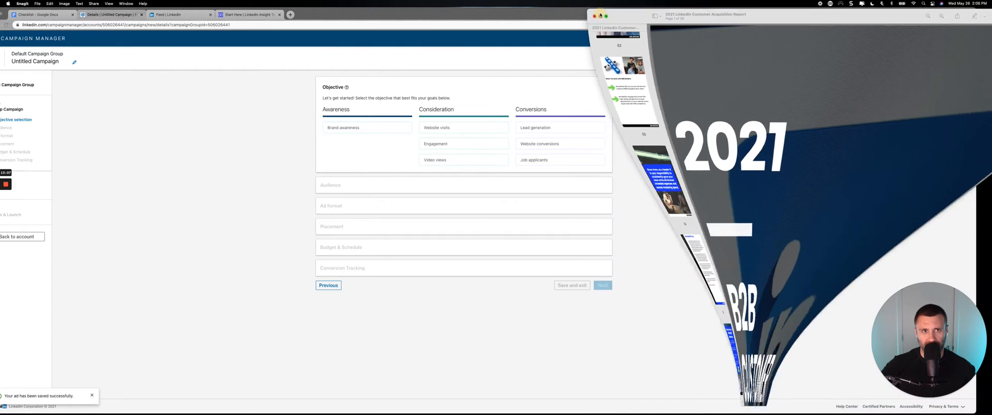
drag(600, 14, 611, 11)
click(72, 16)
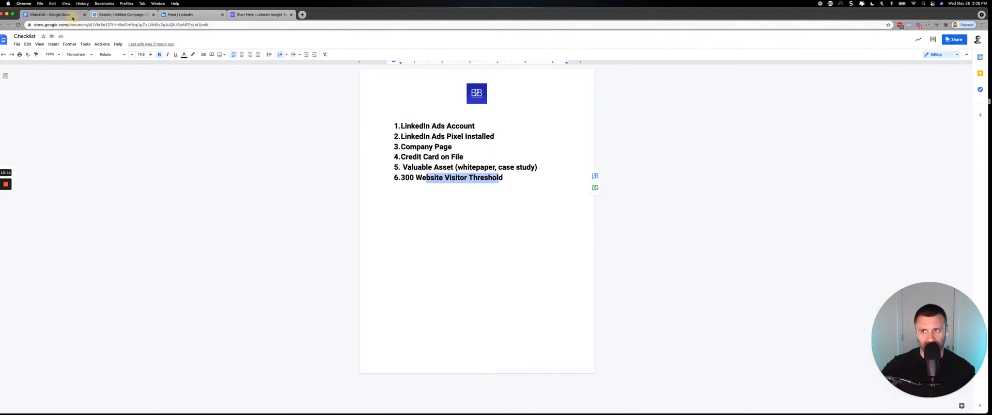
click(414, 167)
double_click(414, 168)
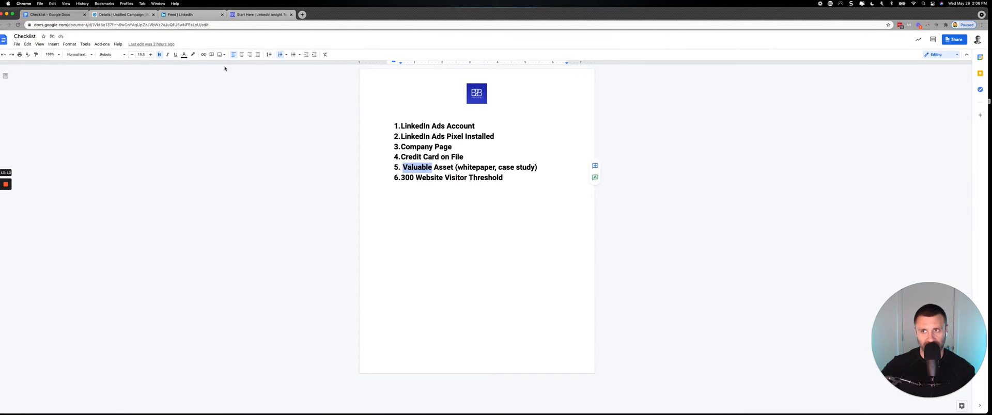
Return to the untitled campaign's setup and choose Lead generation as its objective.
click(124, 16)
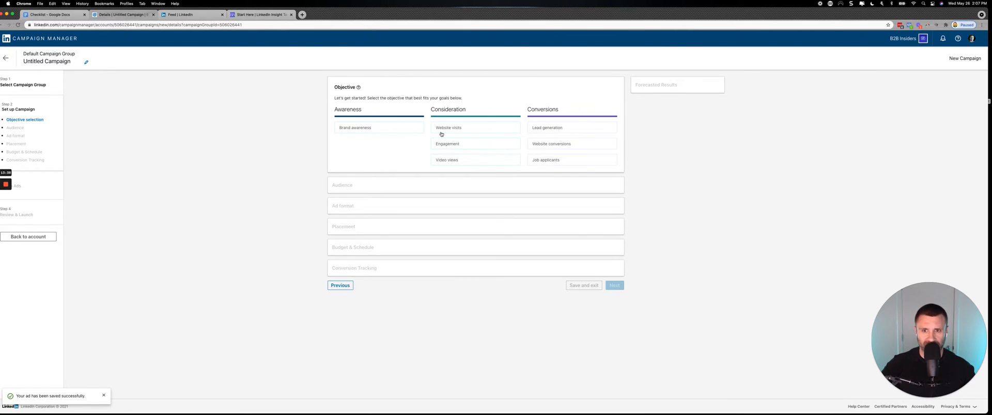
mouse_move(551, 128)
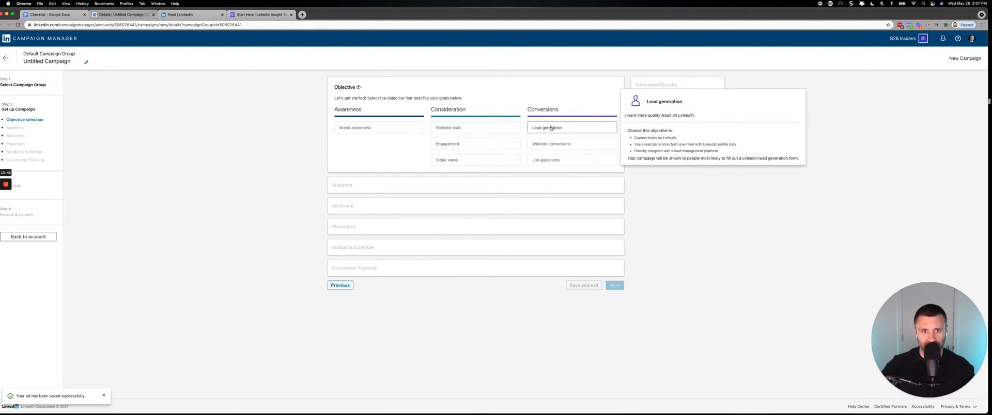
click(551, 128)
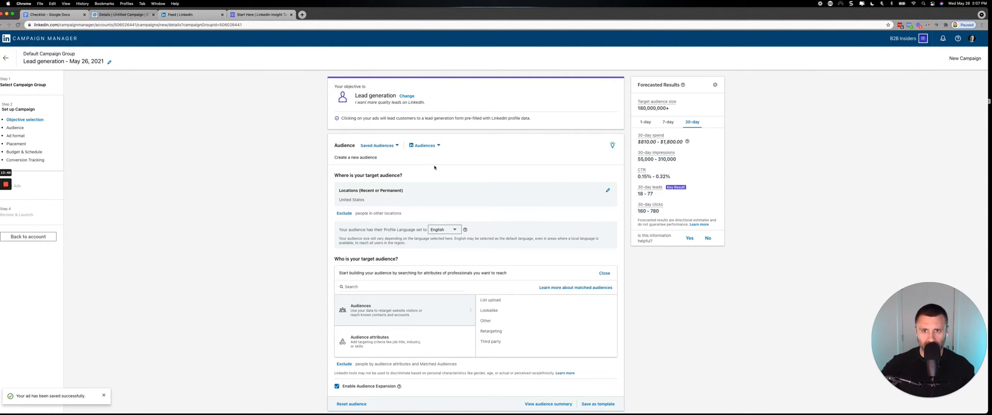
Review the campaign's audience section and browse its retargeting audiences down to the Video category.
scroll(434, 168, down, 2)
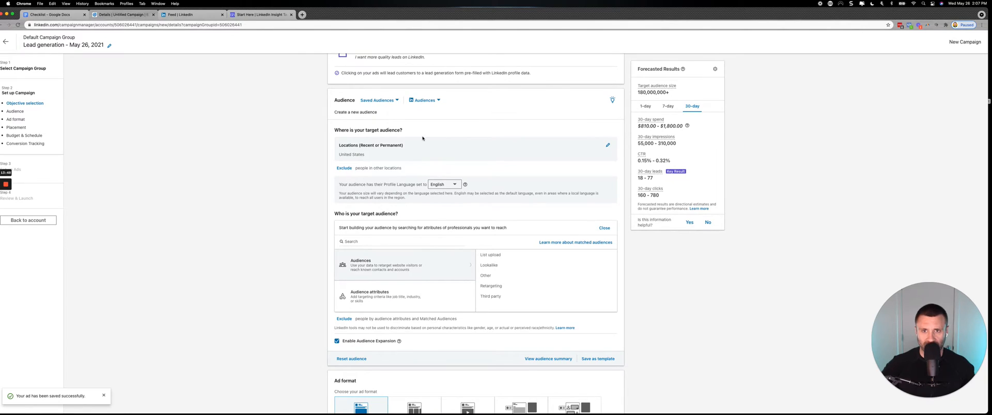
scroll(434, 167, down, 3)
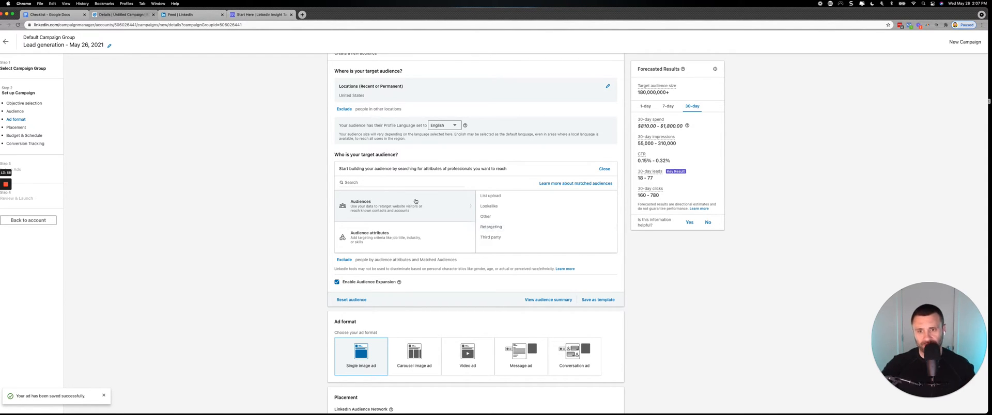
scroll(423, 203, up, 5)
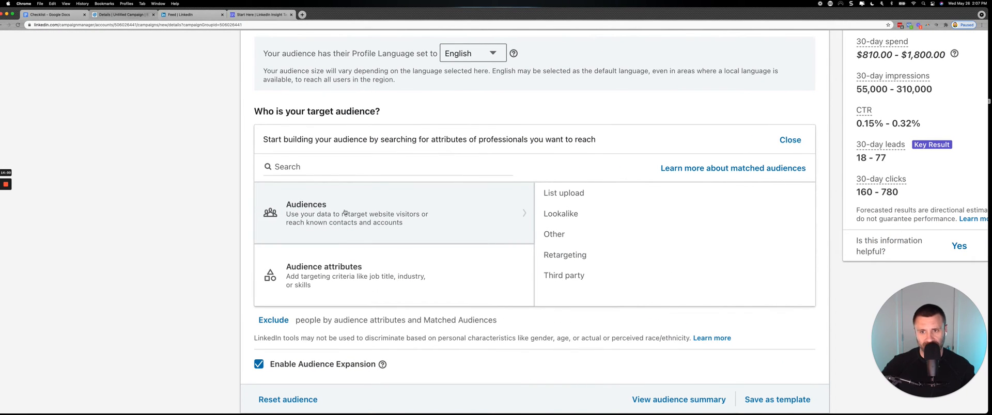
click(563, 256)
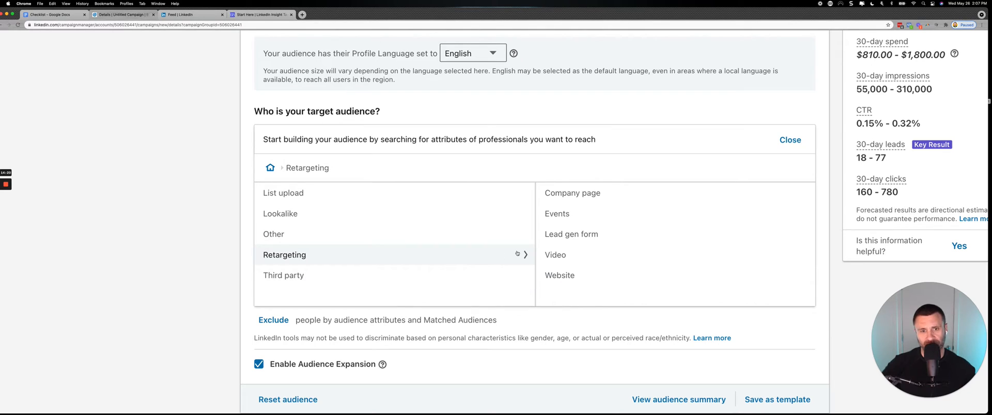
click(564, 260)
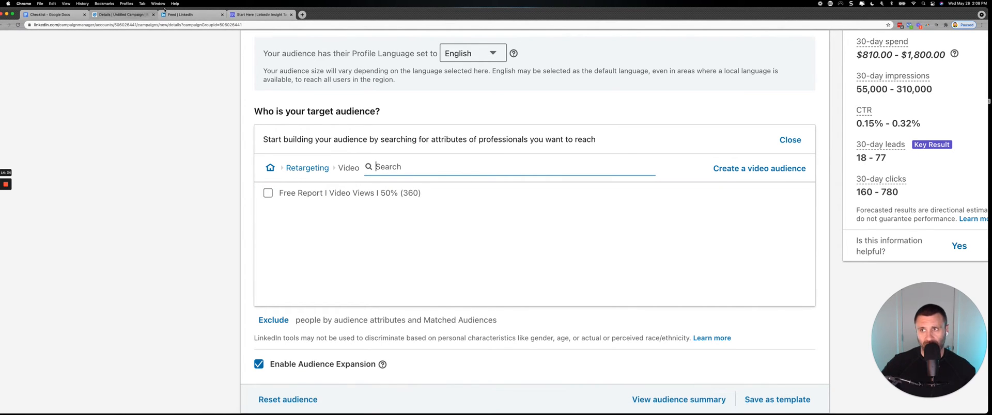
Highlight the 300 Website Visitor Threshold line in the Checklist, and switch to the Website Demographics screenshot in Snagit.
click(53, 15)
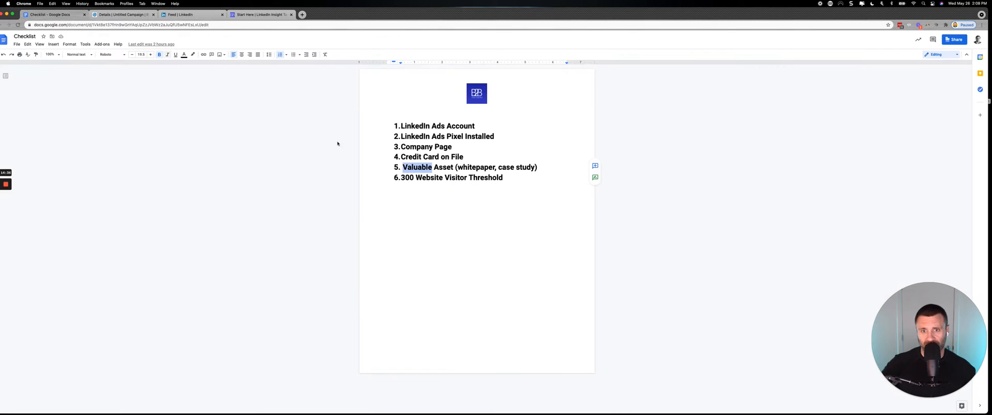
triple_click(450, 177)
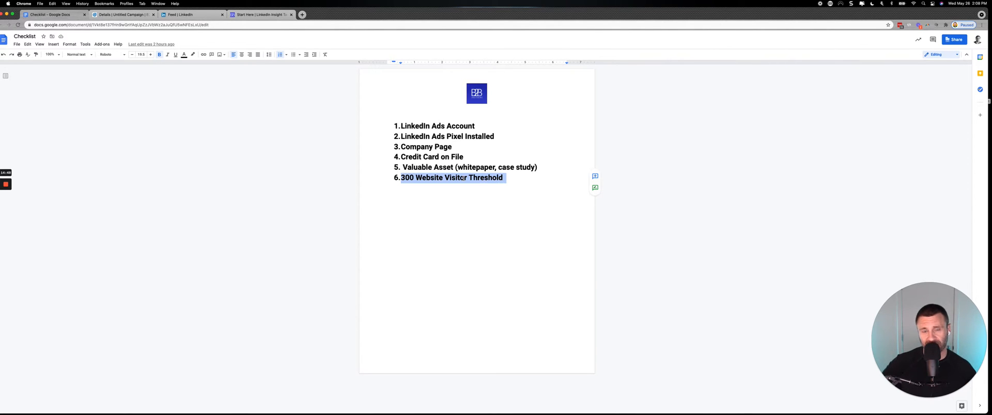
mouse_move(458, 403)
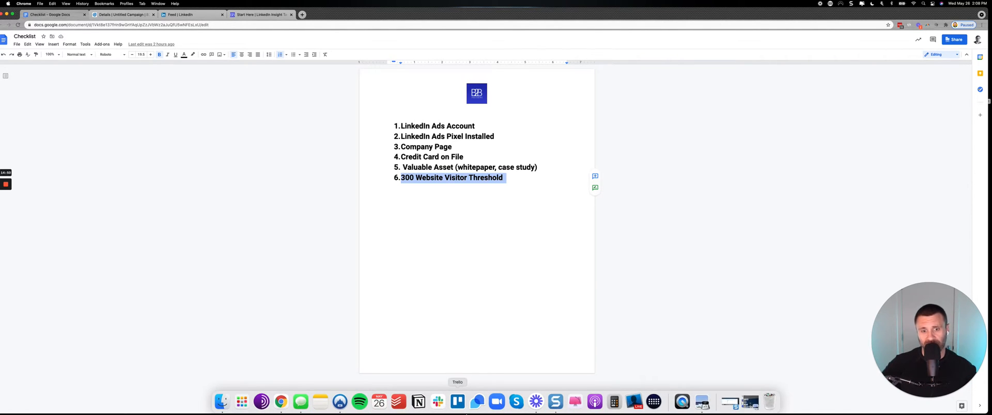
click(730, 402)
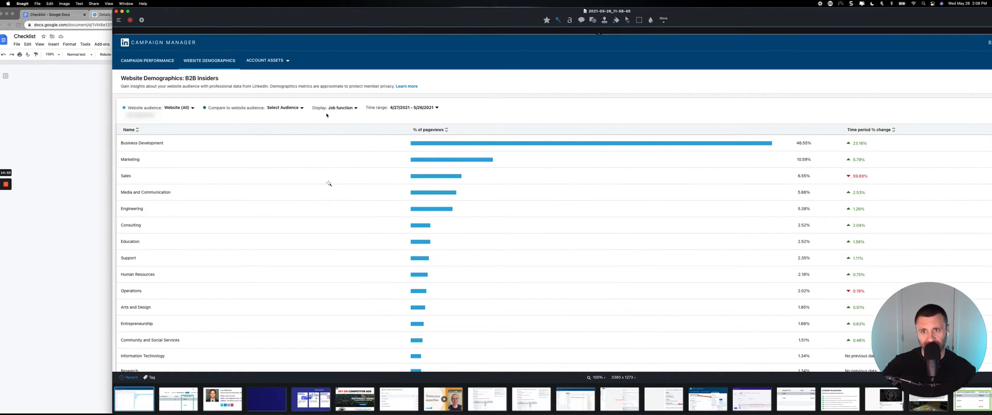
Examine the Website Demographics screenshot closely, including its Job function display, time range and pageview percentages.
scroll(263, 133, up, 3)
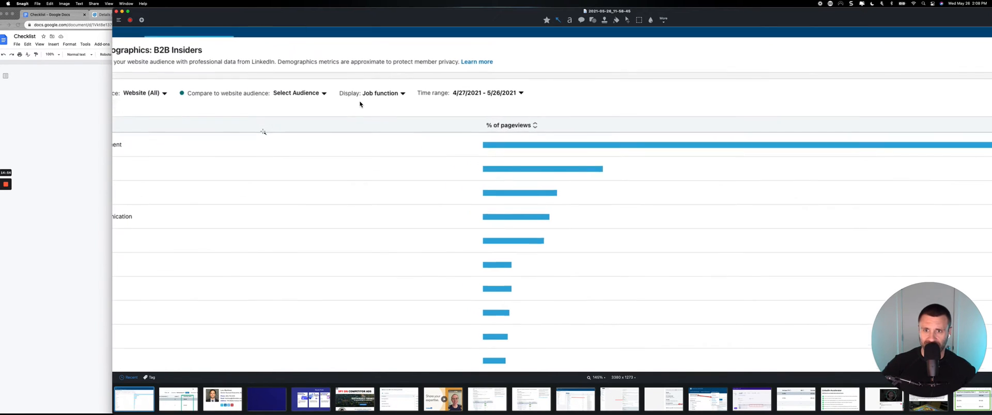
scroll(263, 132, down, 3)
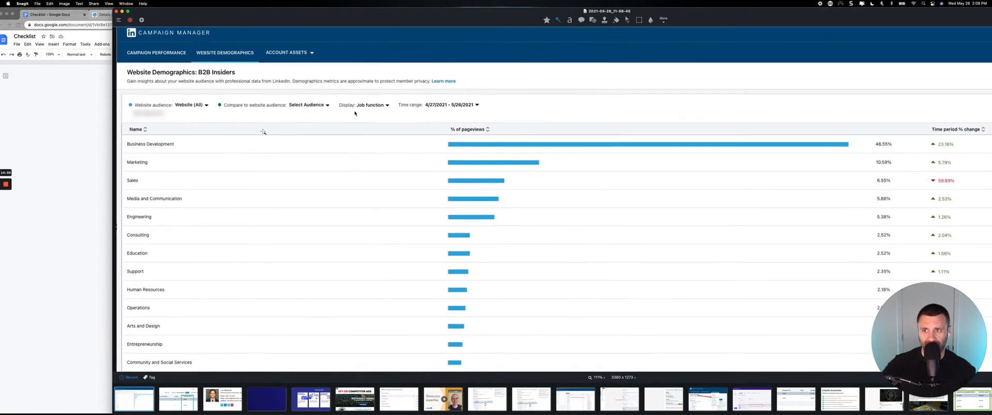
scroll(263, 132, up, 1)
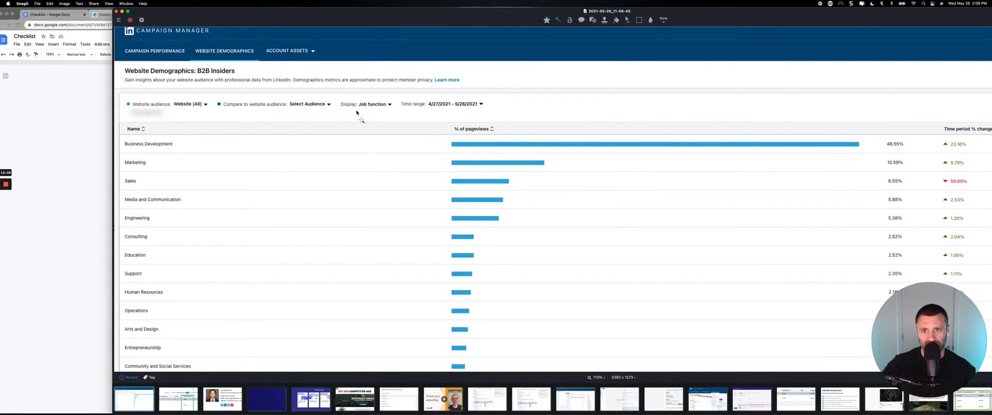
key(Delete)
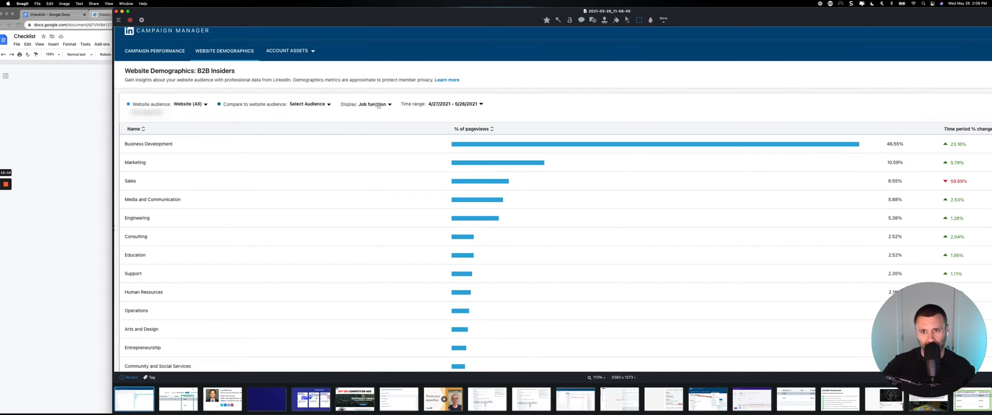
scroll(378, 105, up, 5)
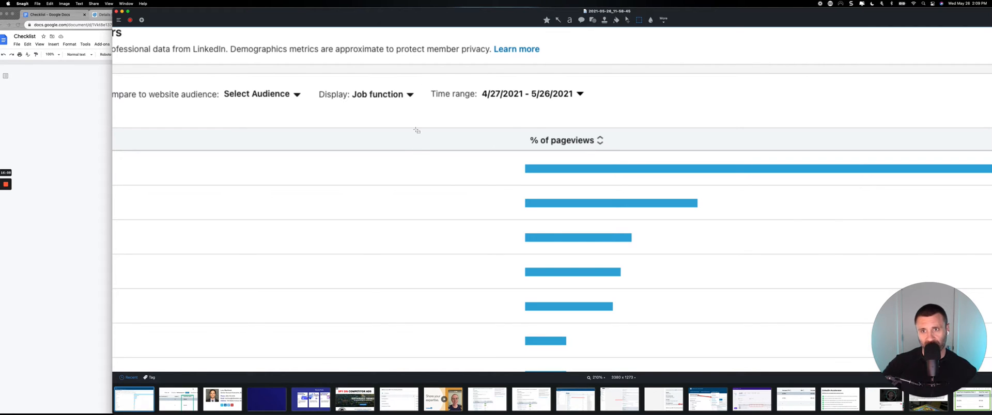
scroll(416, 155, up, 2)
scroll(416, 155, down, 2)
scroll(415, 156, down, 2)
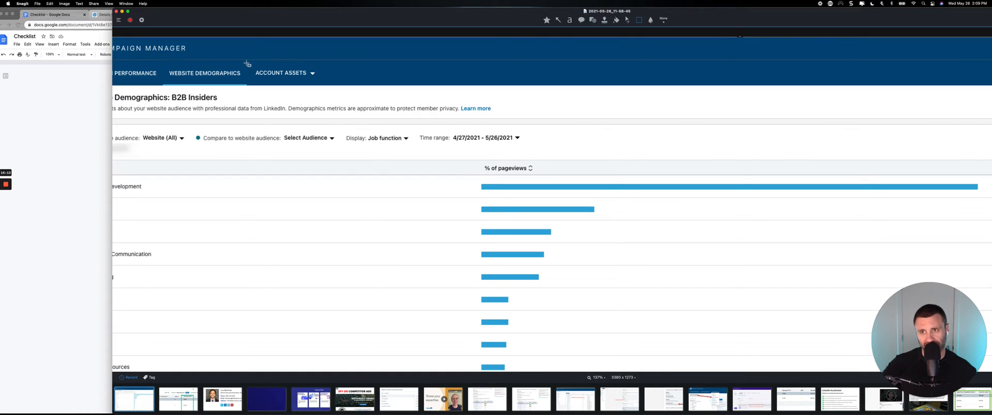
Draw a red arrow pointing at the Website Demographics heading in the screenshot, and delete the arrow again.
click(557, 20)
drag(393, 63, 247, 70)
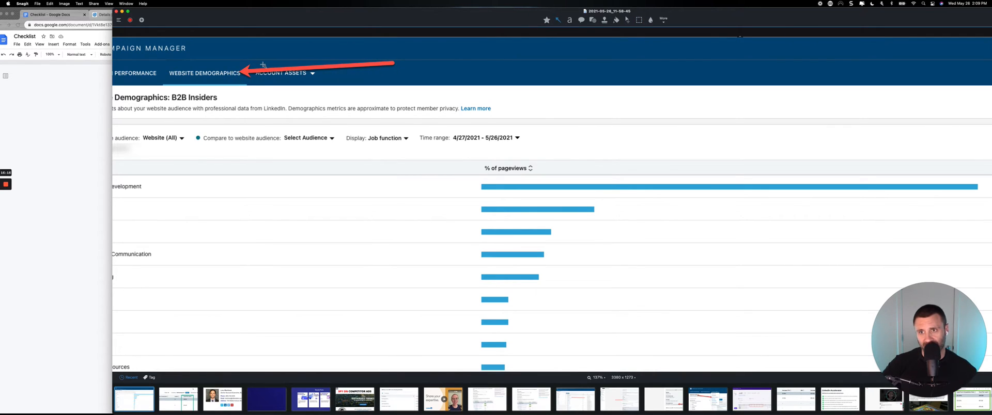
click(247, 71)
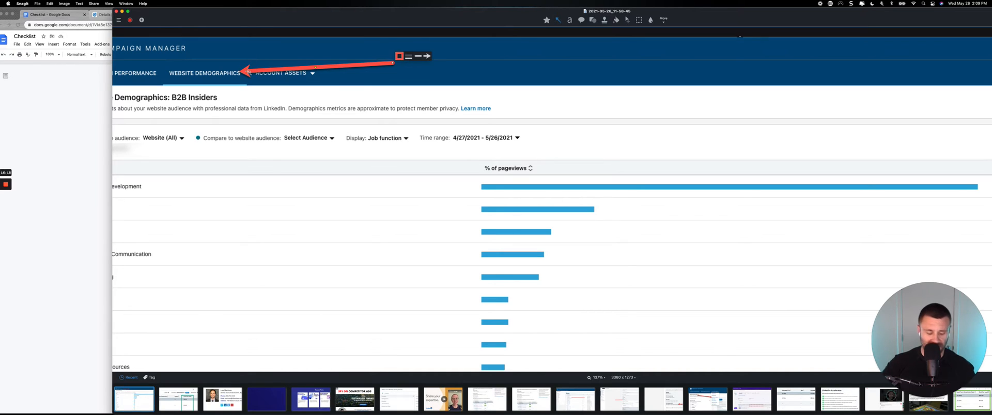
key(Delete)
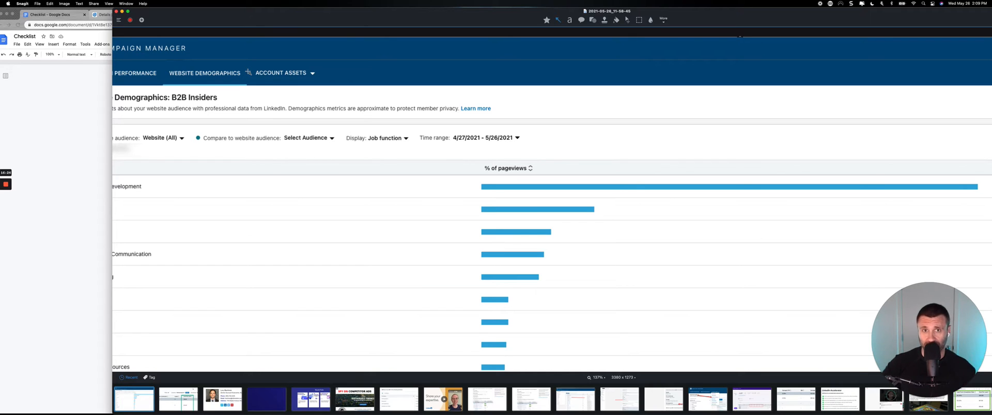
Switch to the LinkedIn feed in the browser, check the profile's post views and the notifications, and return to the home feed.
click(56, 104)
click(181, 16)
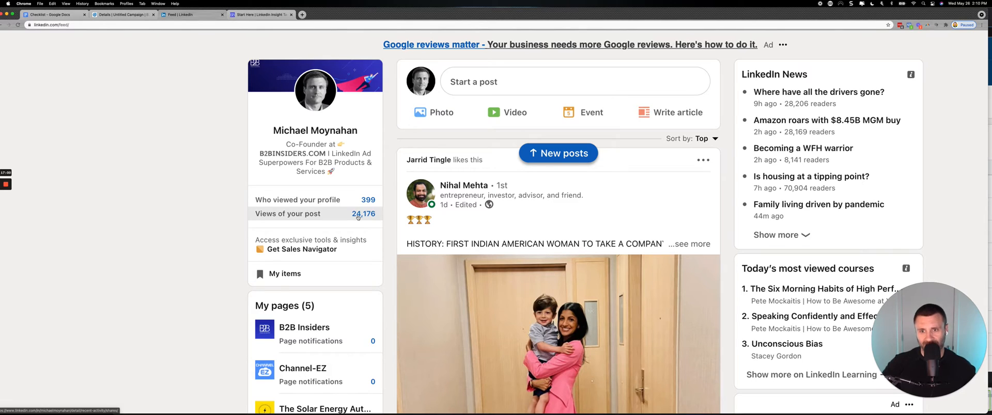
scroll(358, 217, up, 1)
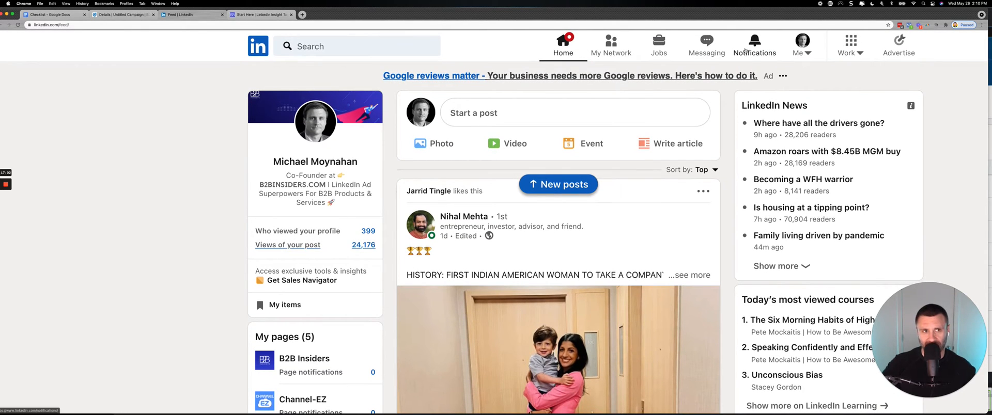
click(745, 50)
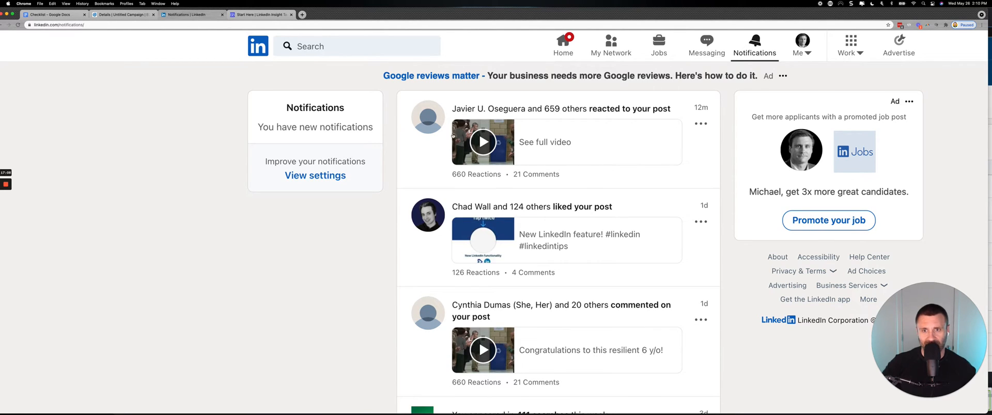
click(562, 47)
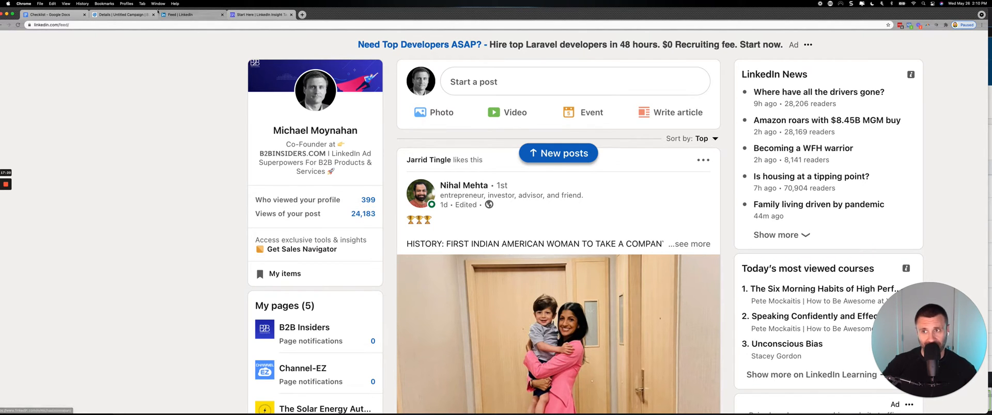
Go back to the campaign's audience setup, check the Company page retargeting audiences, and return to the list of retargeting categories.
click(124, 15)
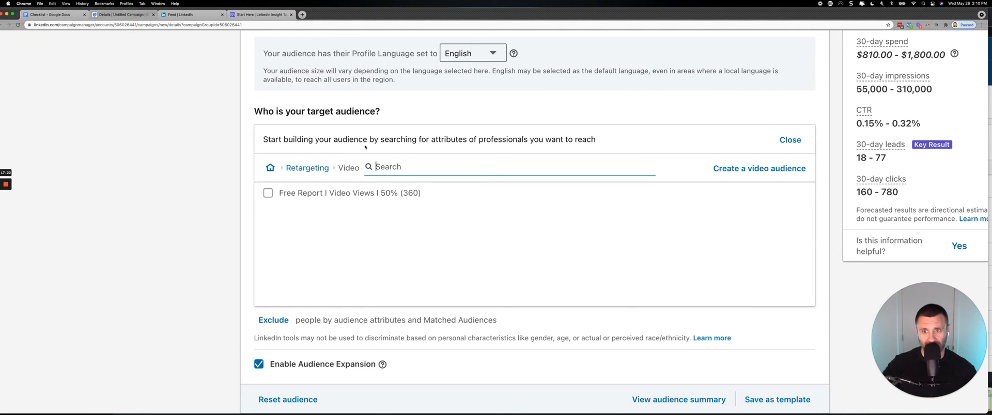
click(324, 171)
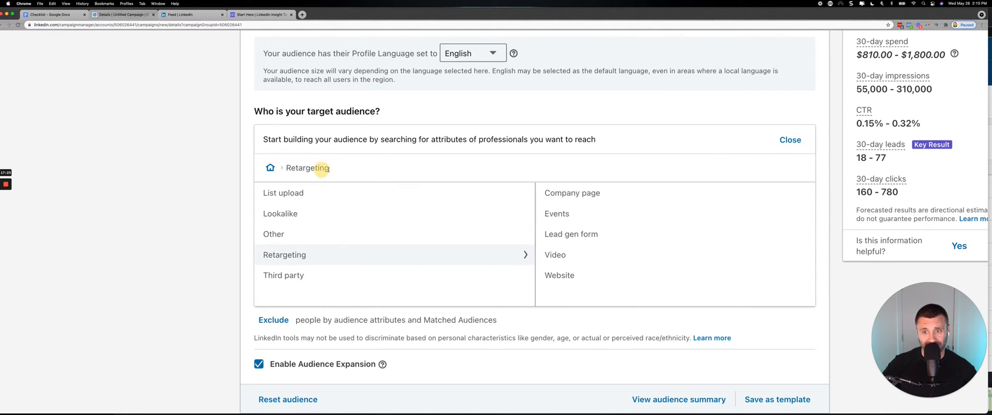
click(575, 197)
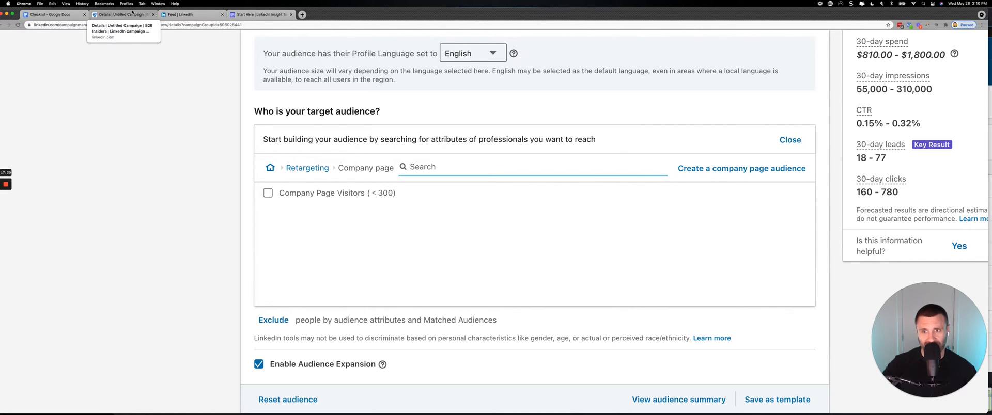
click(302, 172)
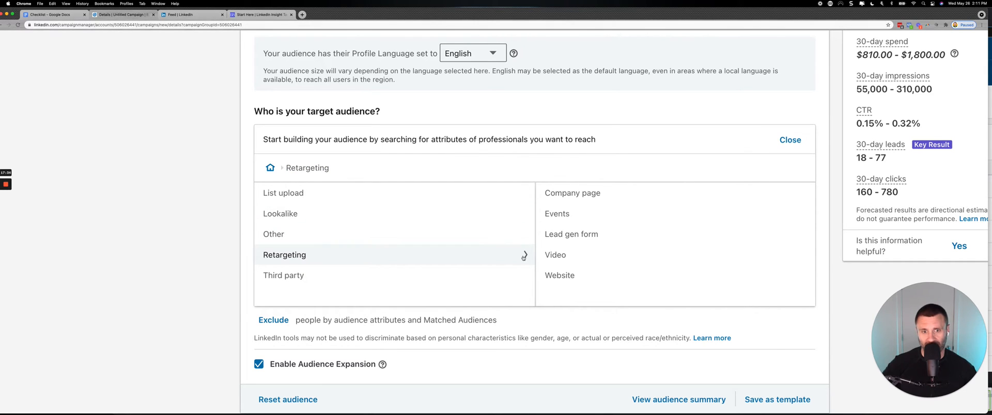
Show the LinkedIn feed, consult the Checklist document once more, and return to the feed.
click(211, 16)
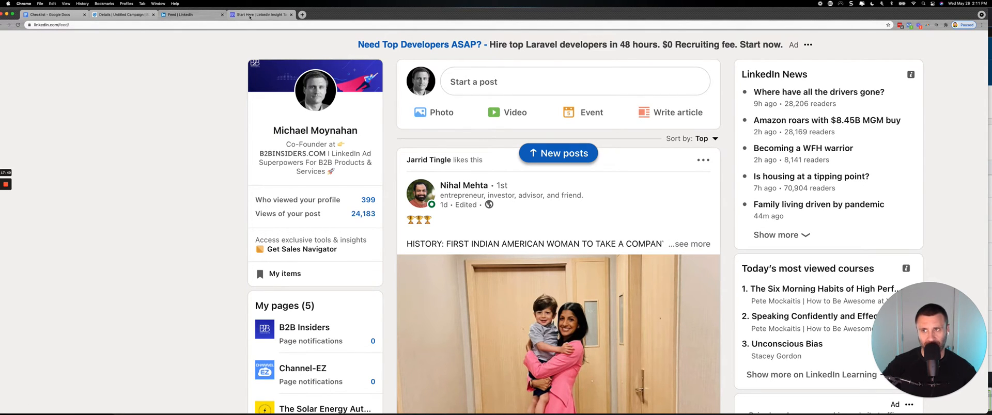
click(52, 15)
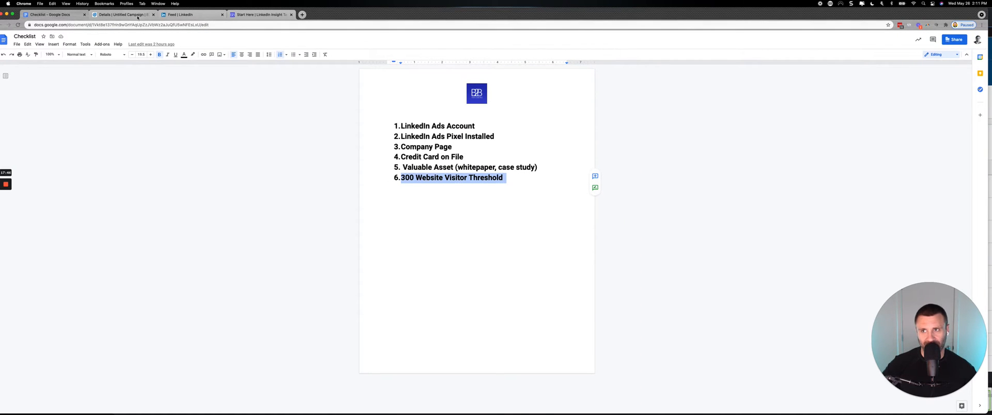
click(190, 15)
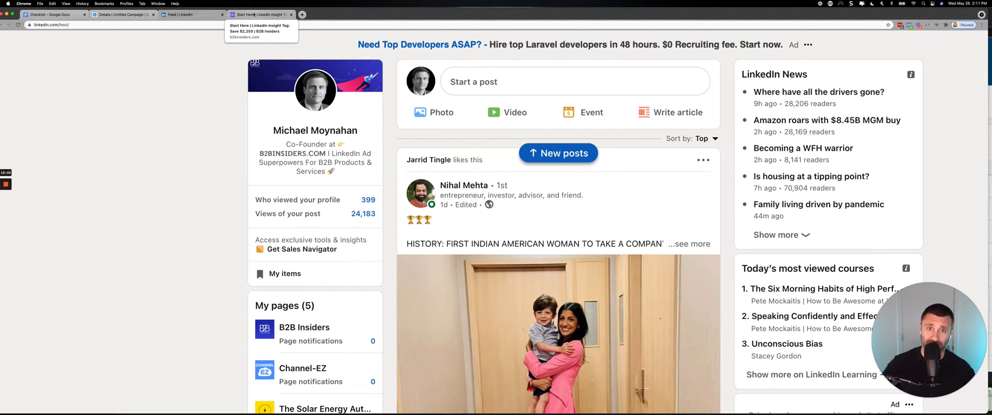
Return from the LinkedIn feed to the campaign's audience setup, go back to the top-level audience categories, and review the targeting section.
key(super+0)
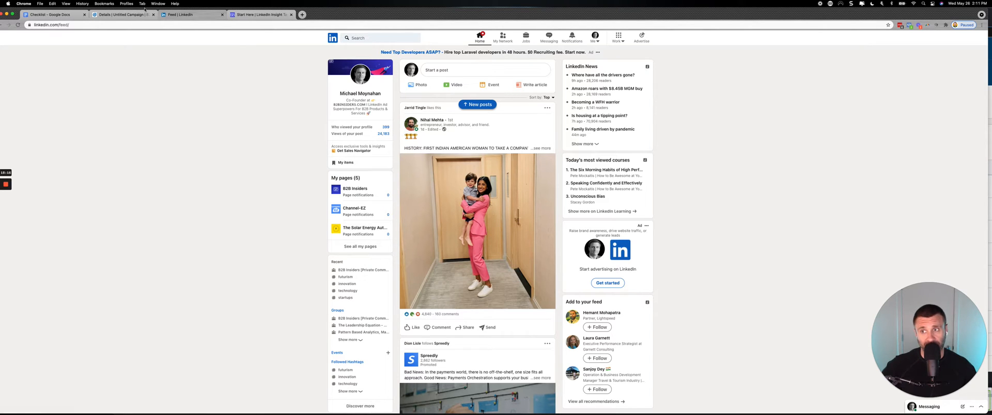
click(129, 16)
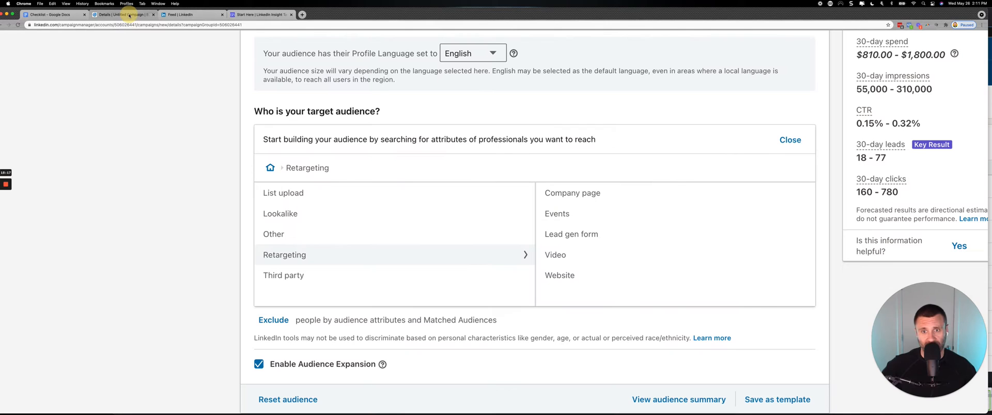
click(269, 168)
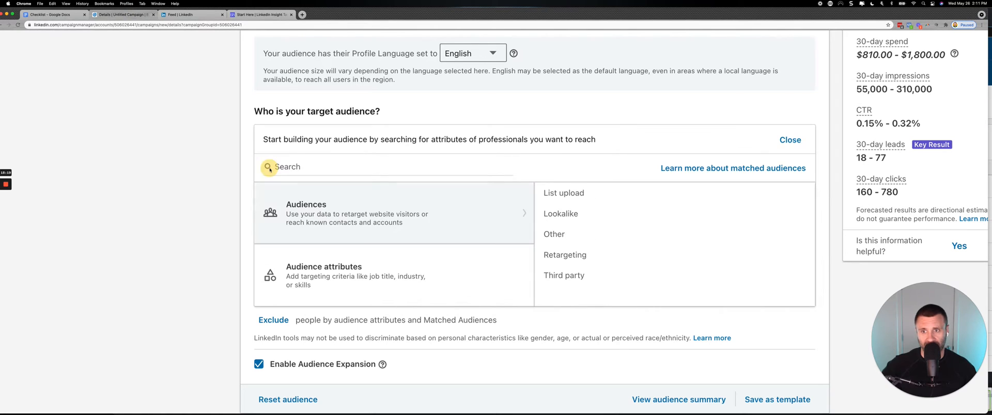
scroll(300, 155, up, 10)
scroll(307, 146, down, 5)
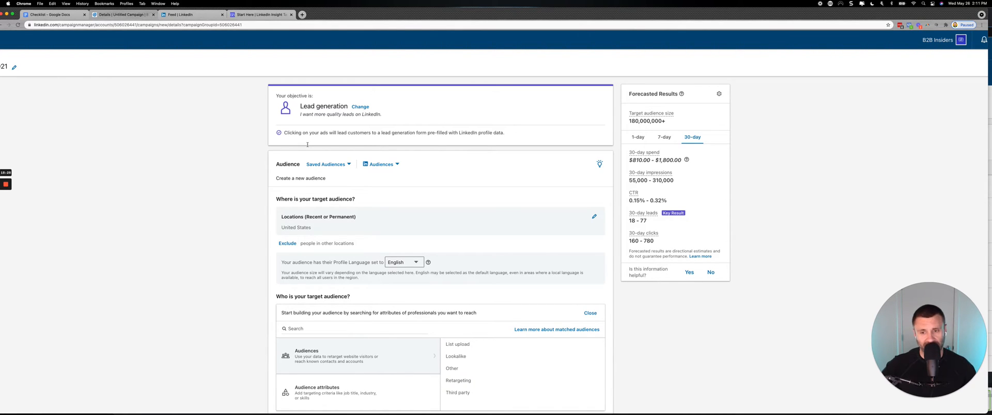
scroll(333, 190, down, 5)
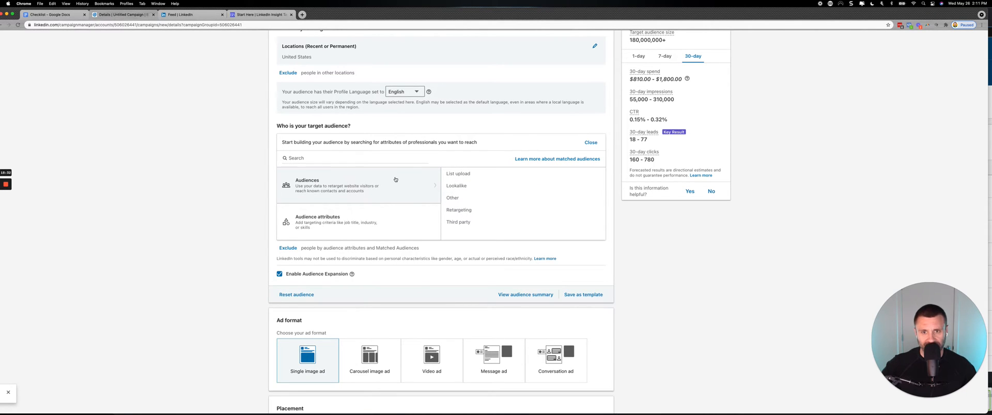
scroll(395, 180, up, 5)
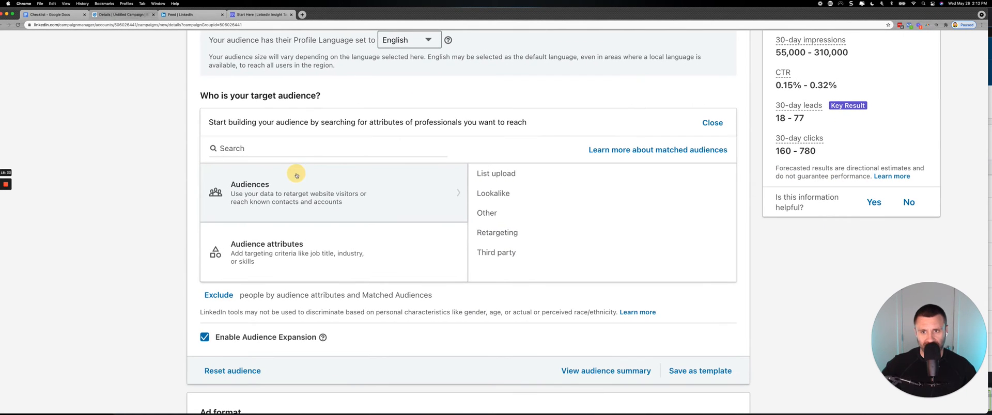
Check the Lookalike, List upload and Retargeting audience options, and return to the top-level audience categories.
click(491, 194)
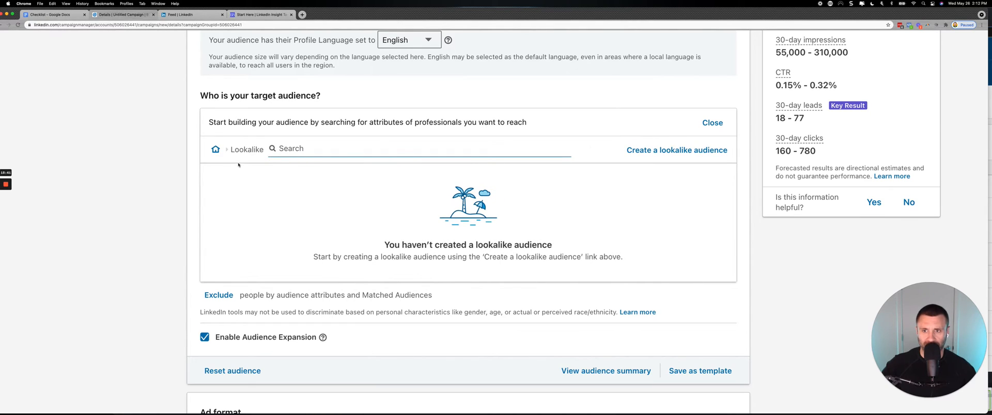
click(215, 149)
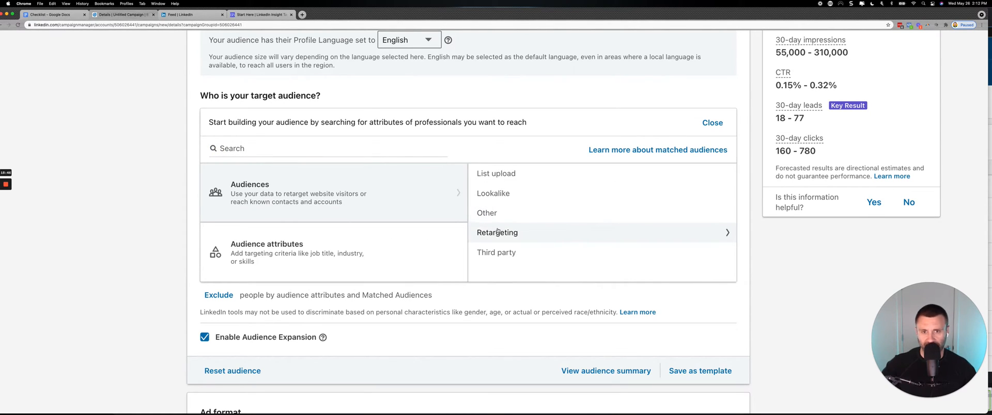
click(496, 175)
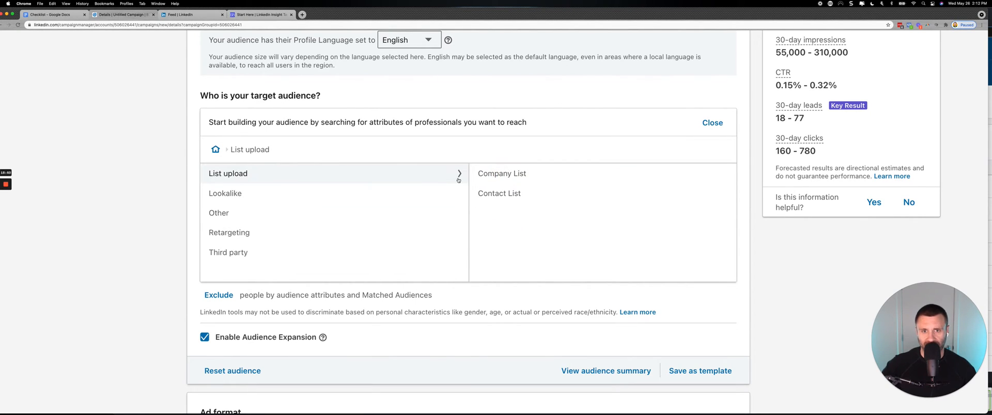
click(230, 233)
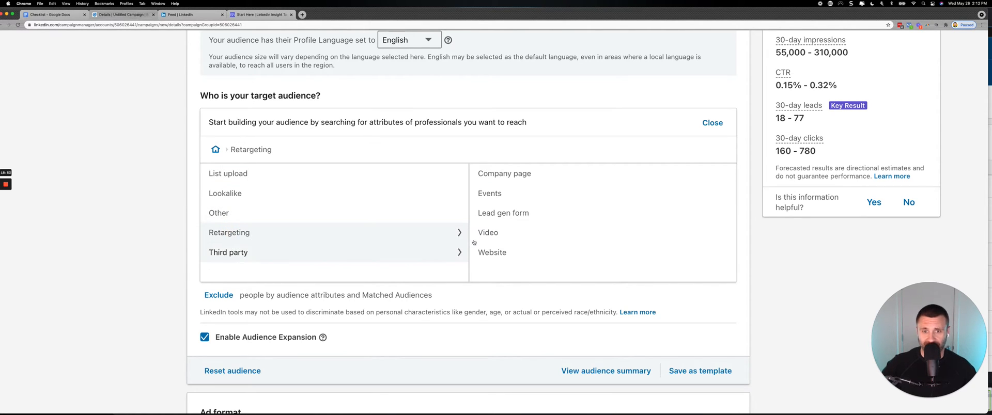
click(215, 150)
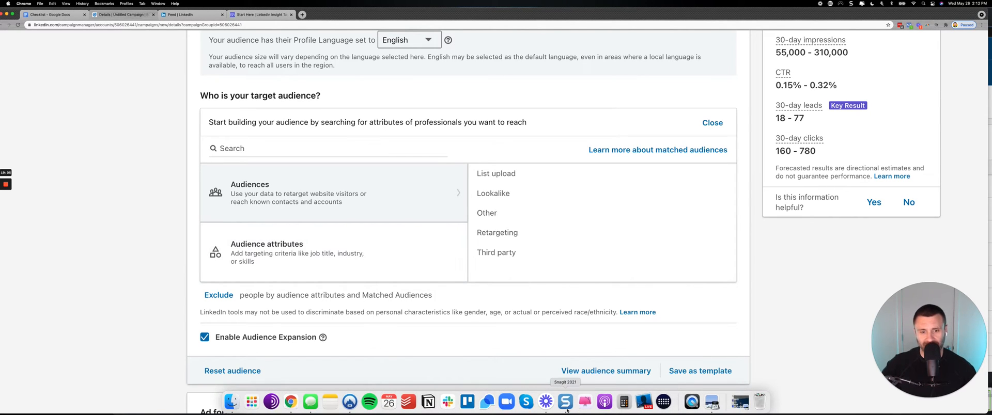
Switch to Snagit, draw an arrow on the Website Demographics screenshot, undo it, and return to the campaign setup in Chrome.
click(565, 403)
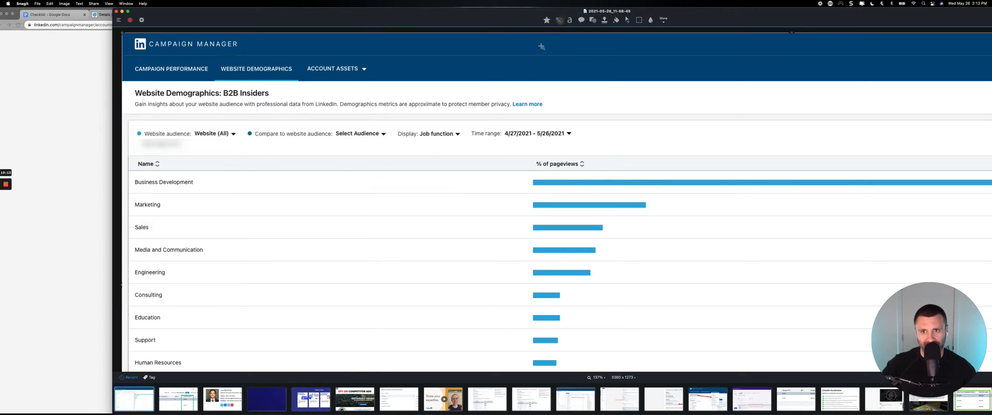
drag(520, 71, 455, 126)
key(super+z)
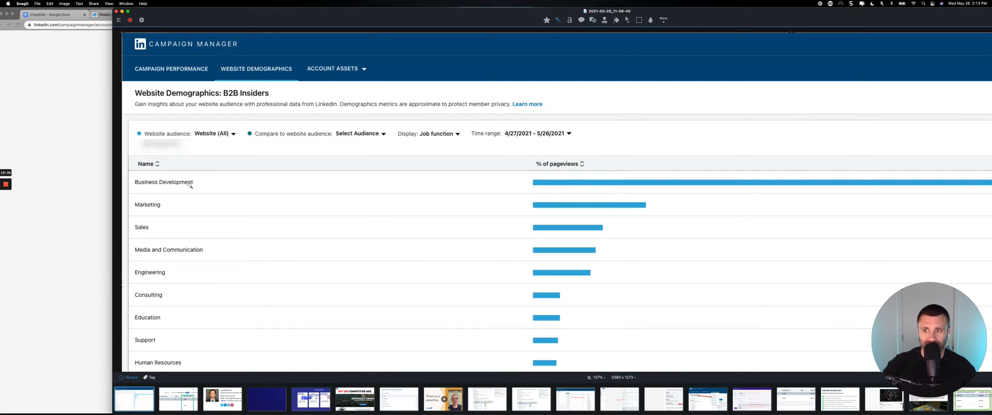
click(106, 145)
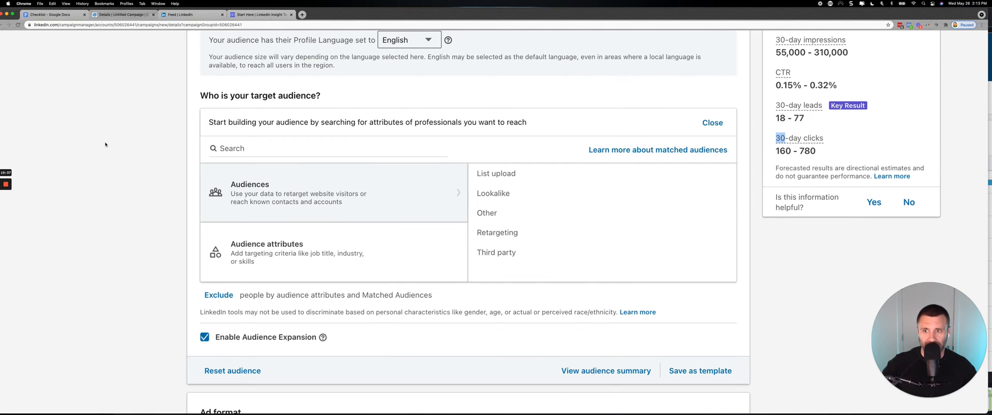
Show the Audience attributes categories and review the campaign's objective, location and profile language settings.
scroll(105, 145, up, 5)
scroll(105, 146, down, 3)
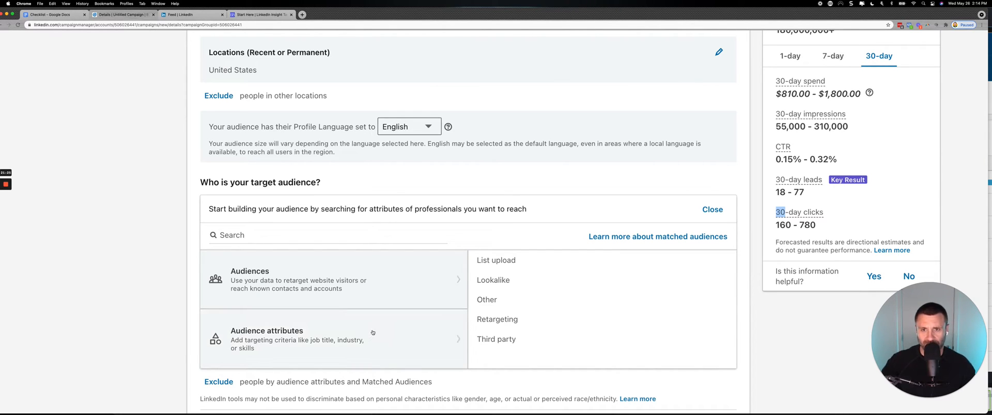
scroll(373, 333, down, 1)
key(super+minus)
key(super+minus)
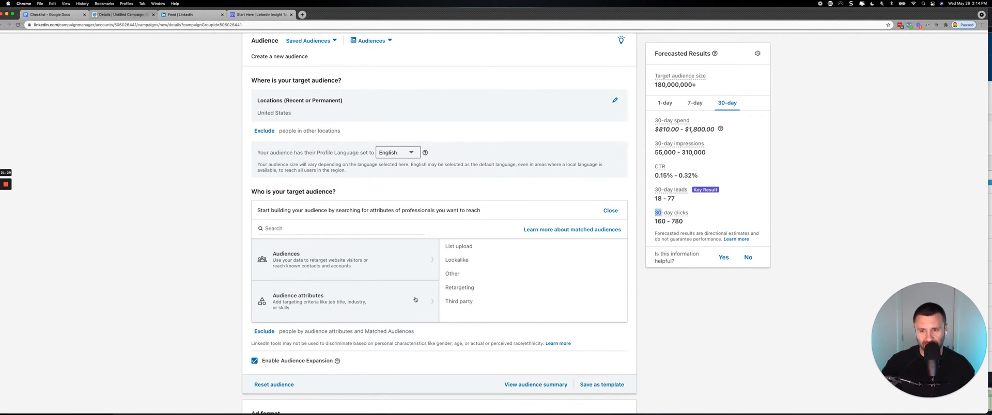
scroll(378, 245, up, 5)
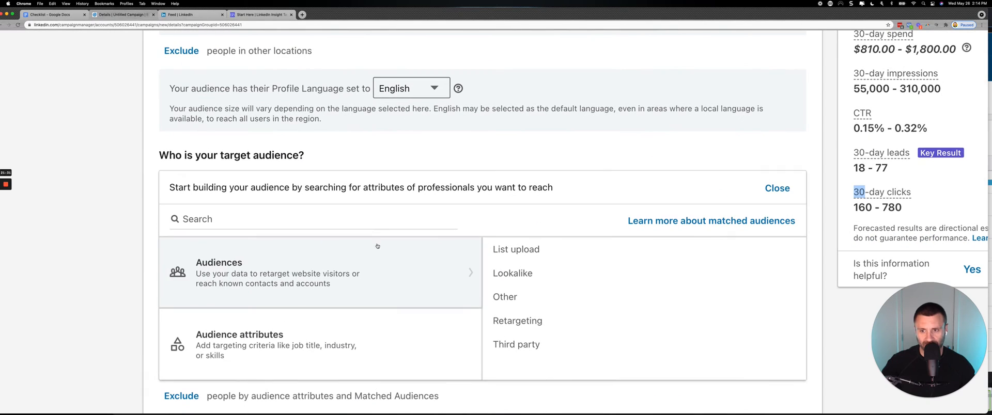
click(212, 335)
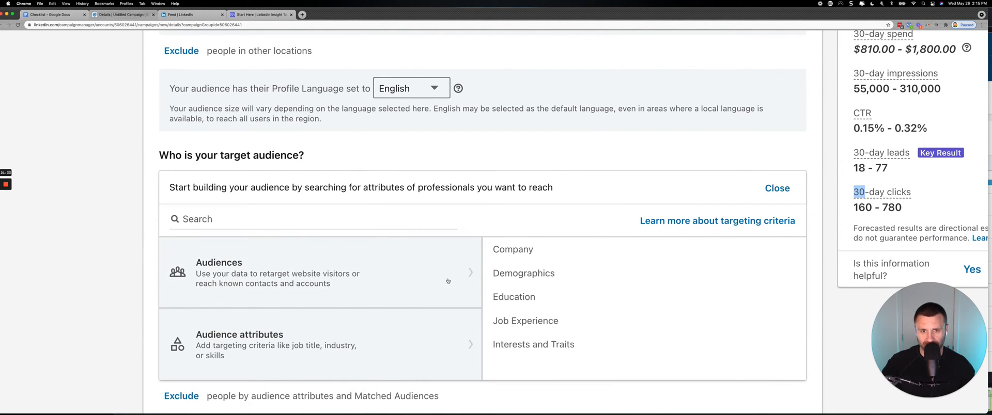
scroll(452, 279, up, 10)
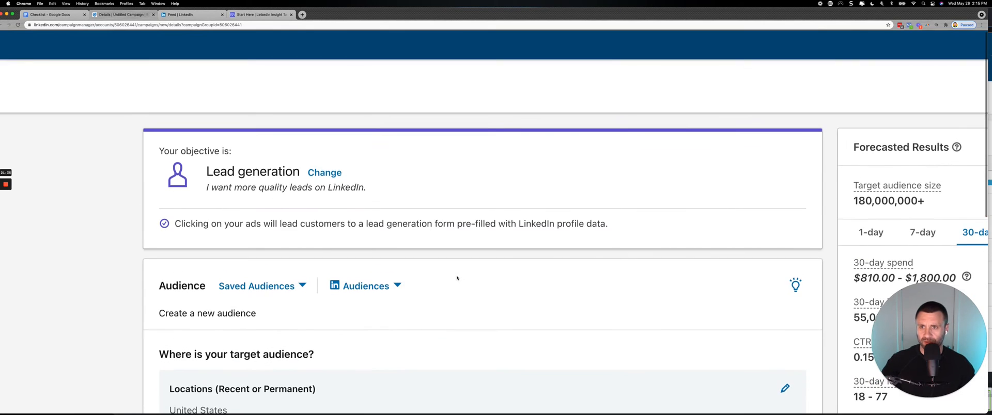
scroll(456, 277, down, 3)
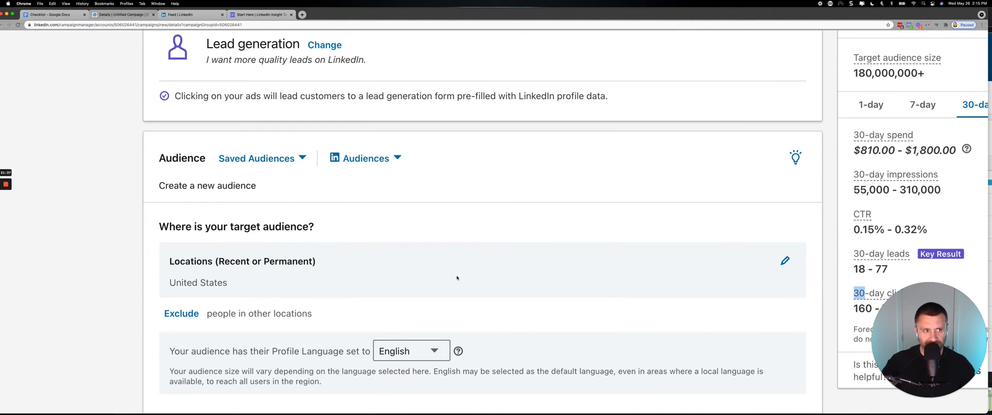
scroll(457, 277, down, 3)
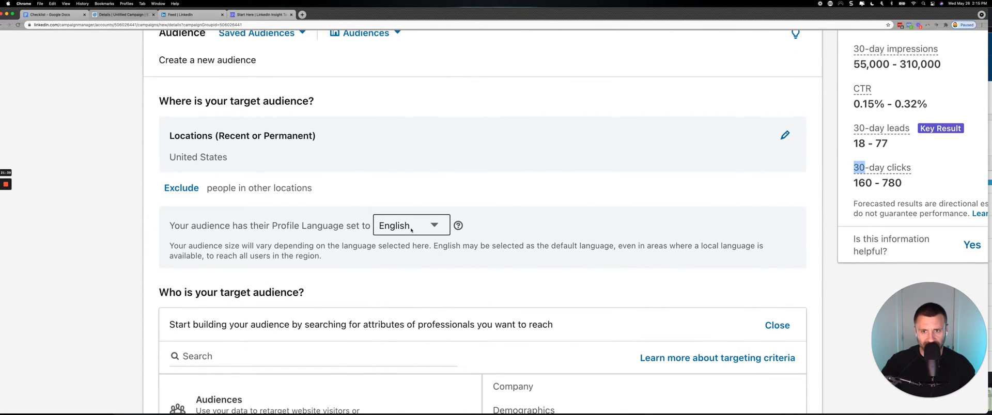
scroll(411, 229, down, 5)
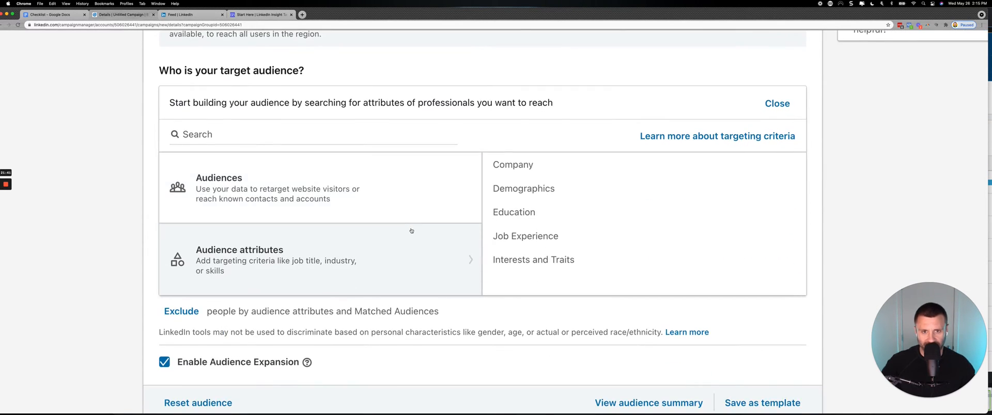
Examine the Company Category and Company Connections options under the Company attributes, and return to the Company list.
click(518, 171)
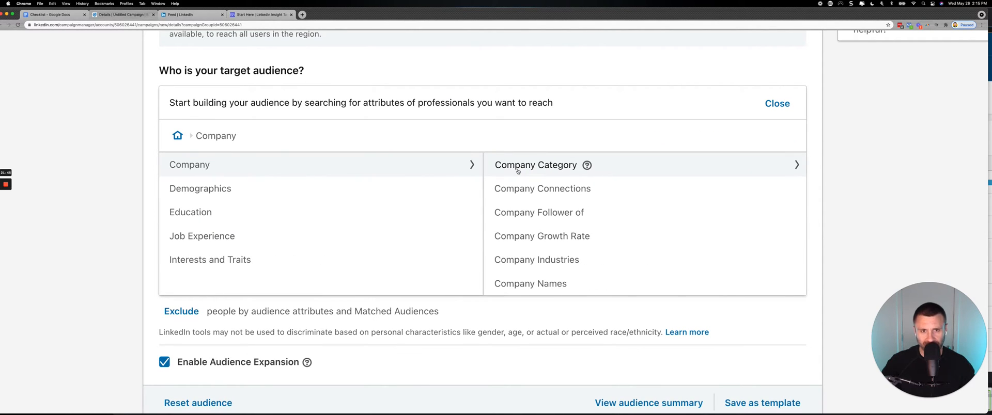
click(514, 166)
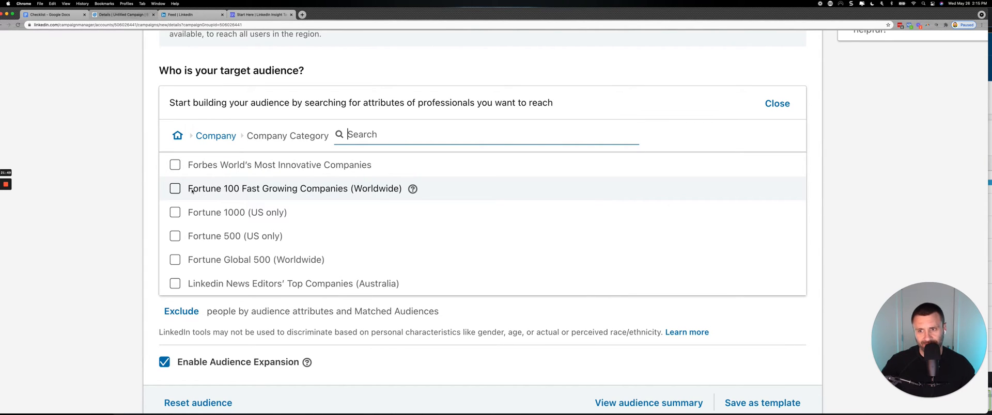
scroll(192, 191, down, 10)
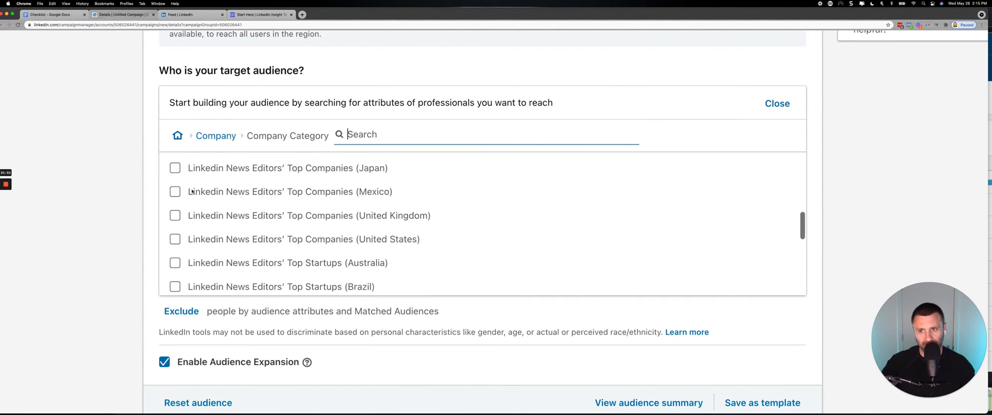
click(216, 138)
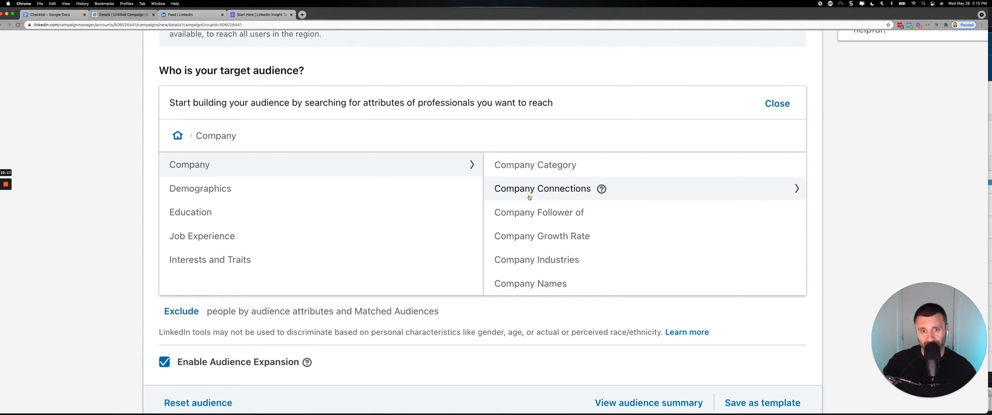
click(529, 197)
click(216, 135)
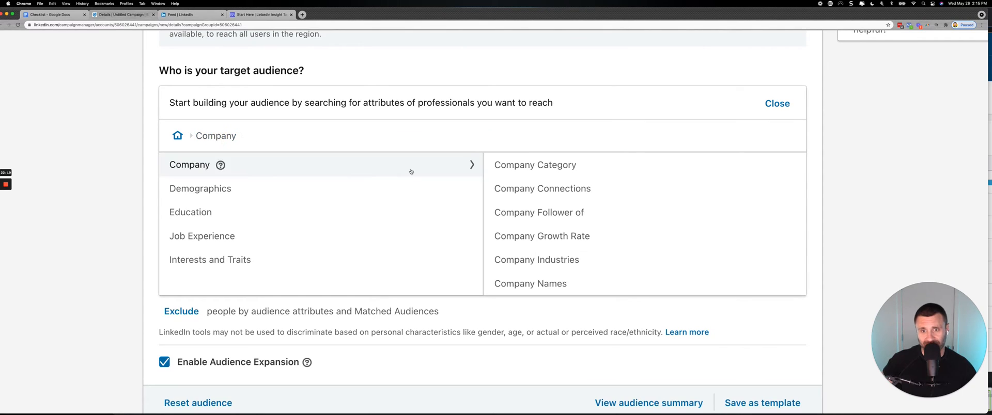
Check the Company Follower of and Company Growth Rate options, returning to the Company attribute list after each.
click(503, 211)
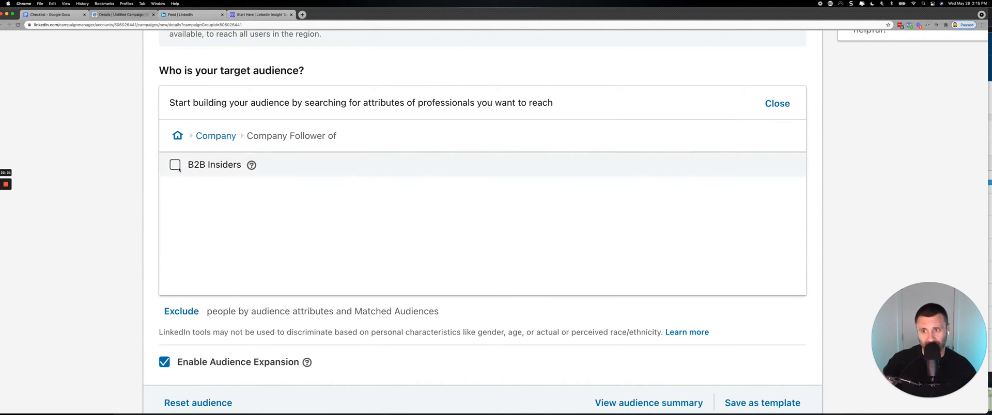
click(211, 136)
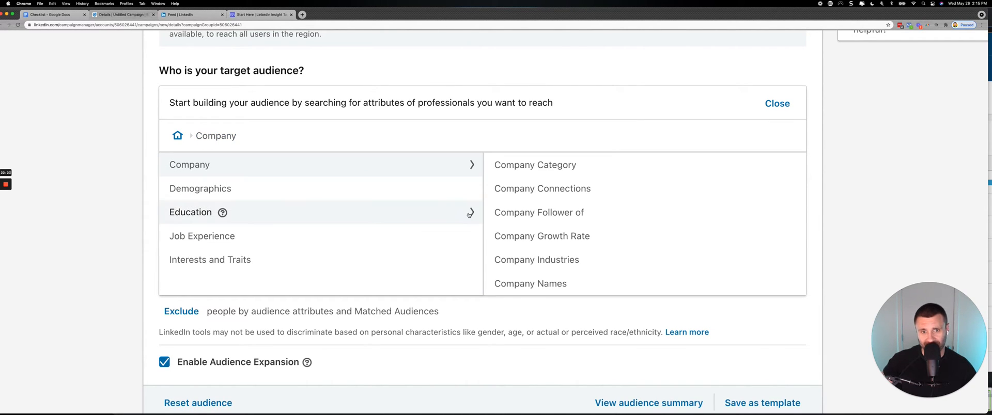
click(509, 238)
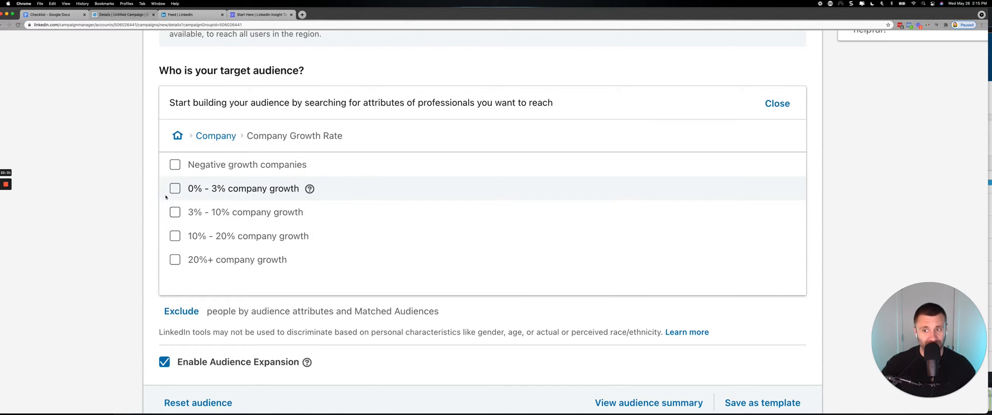
click(222, 138)
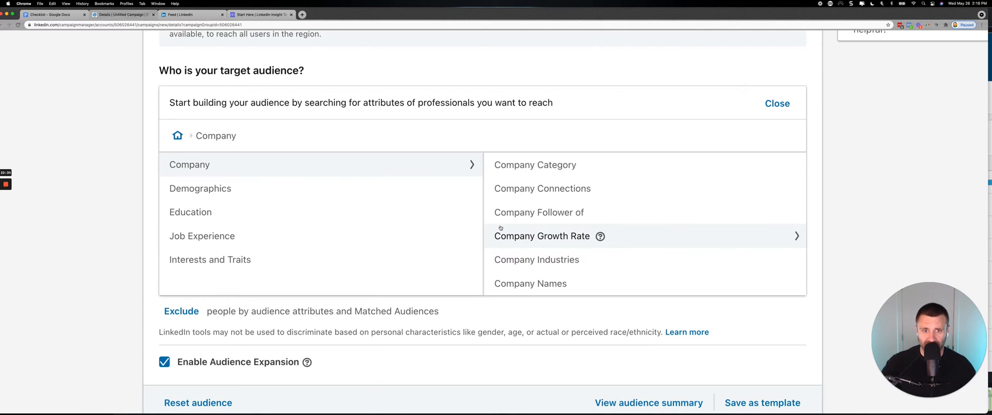
Open Company Industries under the Company attributes and browse the full list of industry categories.
scroll(496, 227, down, 1)
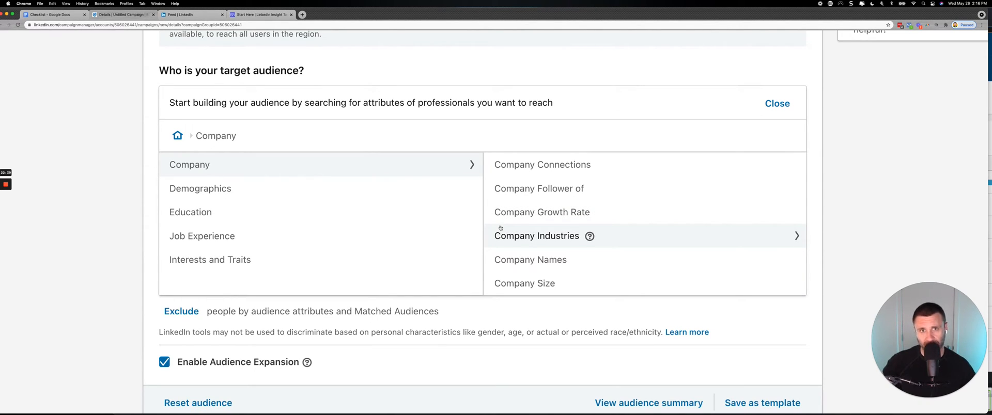
click(509, 236)
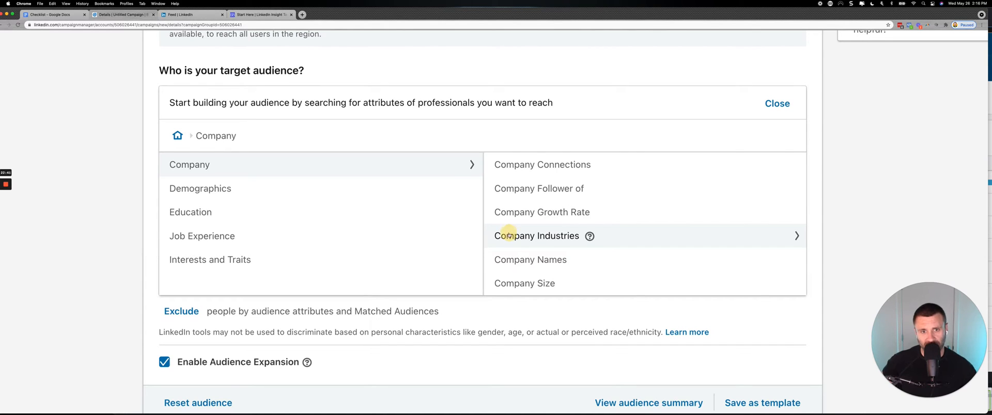
scroll(509, 235, down, 5)
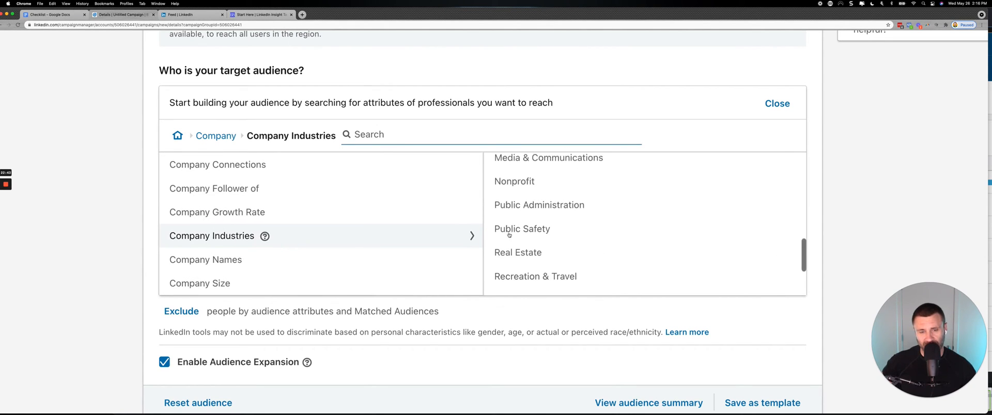
scroll(509, 235, down, 1)
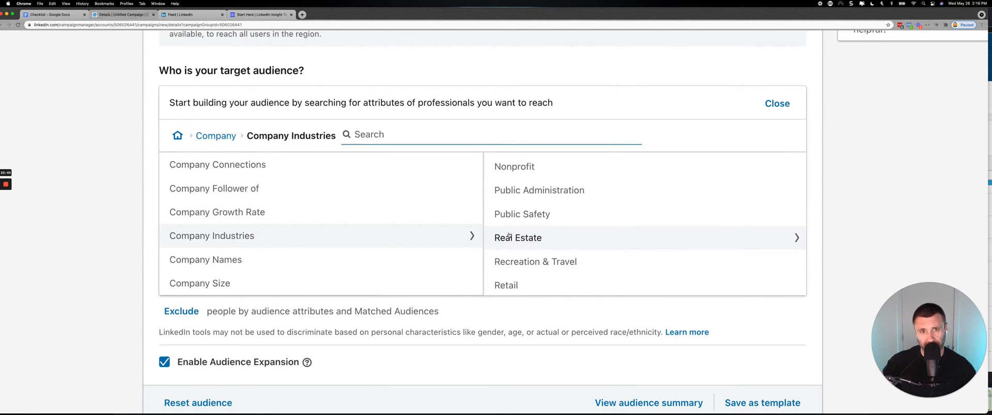
scroll(509, 236, down, 1)
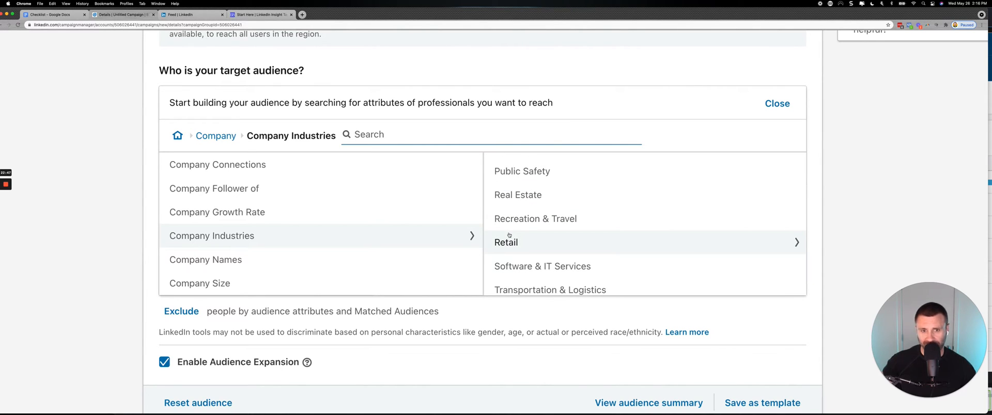
scroll(509, 235, down, 1)
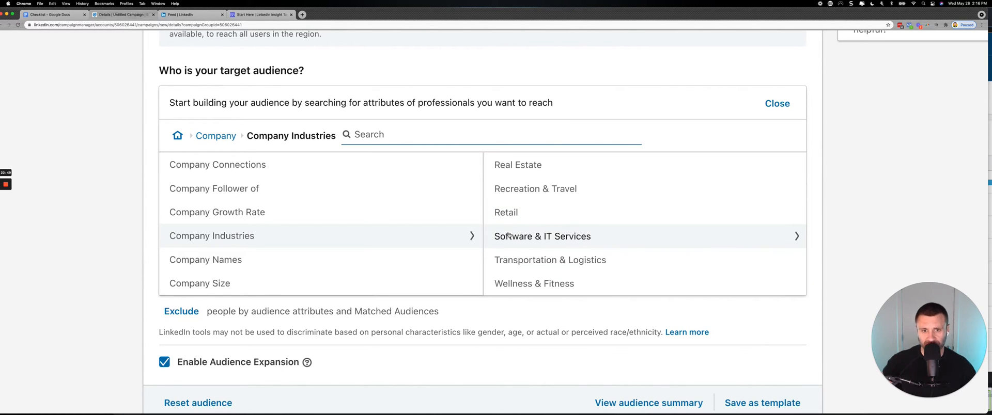
key(super+minus)
key(super+minus)
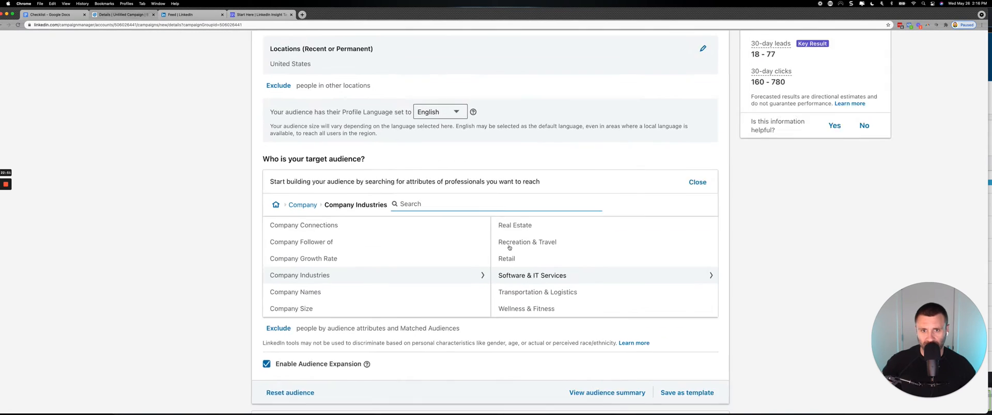
scroll(533, 270, up, 6)
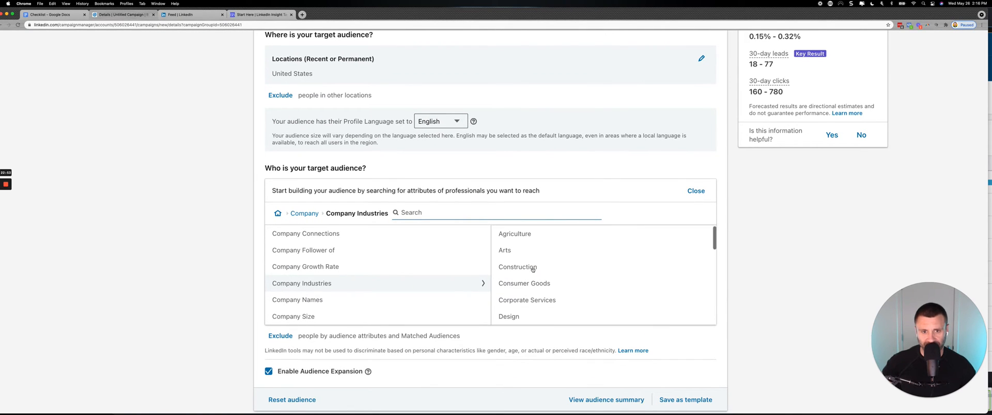
scroll(533, 270, down, 4)
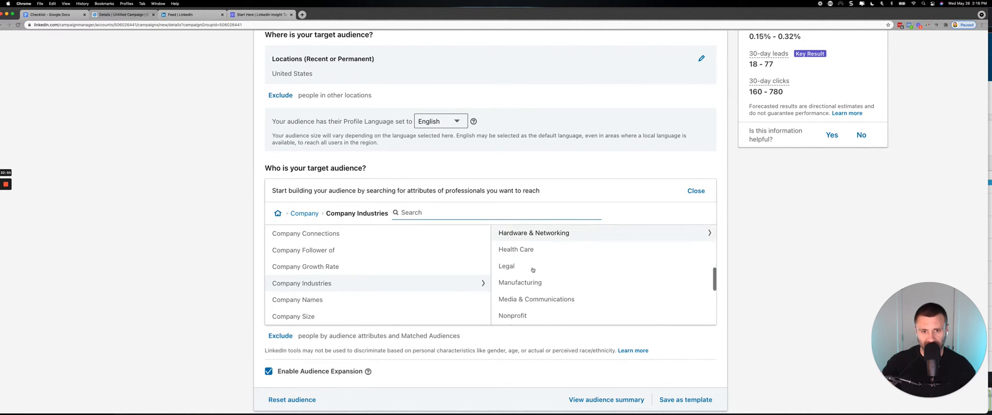
scroll(532, 270, down, 4)
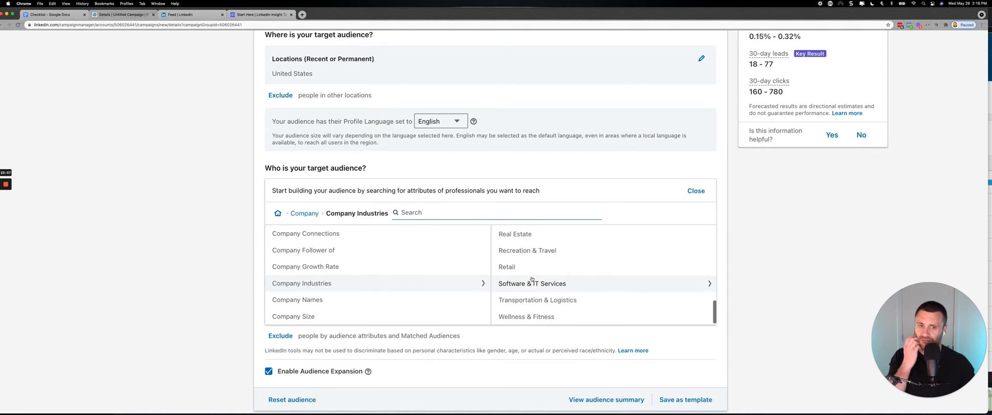
Include the Software & IT Services industries Computer & Network Security, Computer Software, Information Technology & Services, and Internet.
click(531, 281)
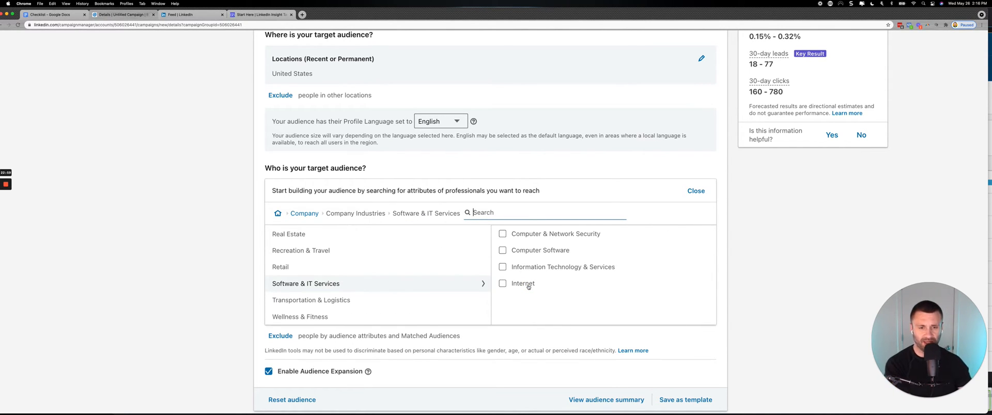
click(502, 234)
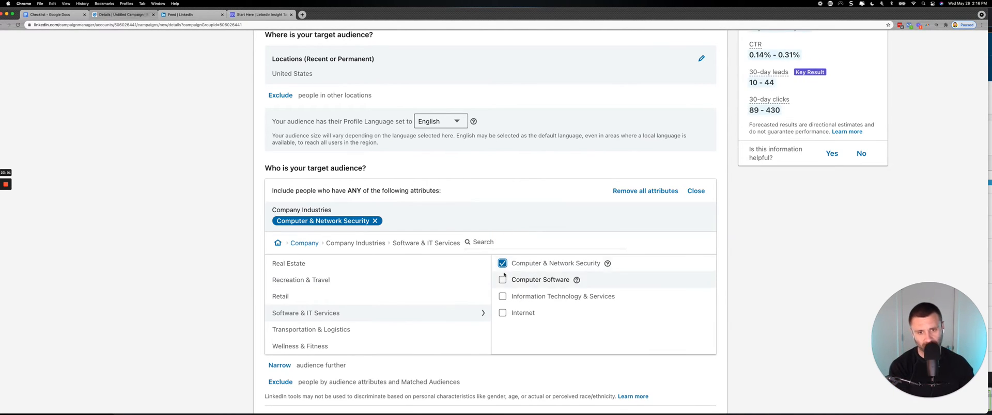
click(502, 280)
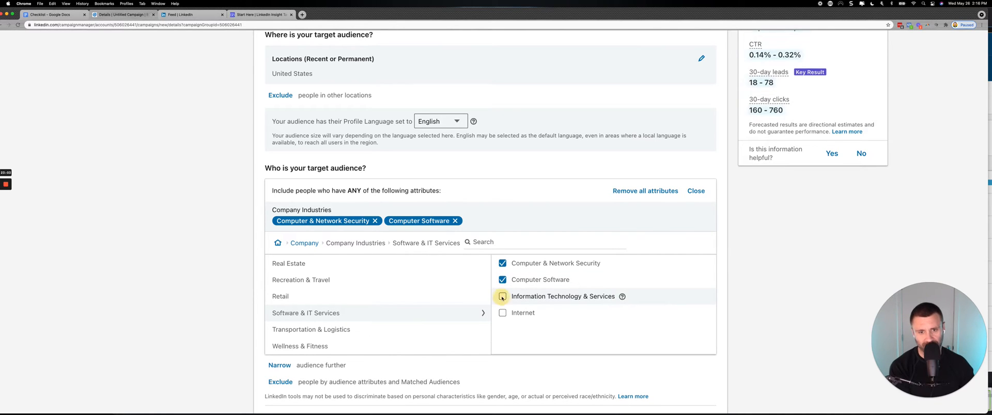
click(502, 297)
click(502, 313)
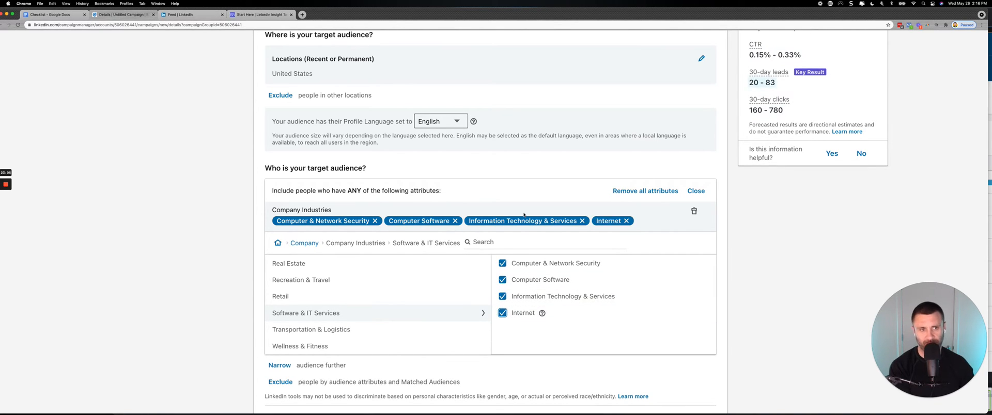
Review the forecasted results for the selected industries and close the included attributes editor.
scroll(428, 233, up, 5)
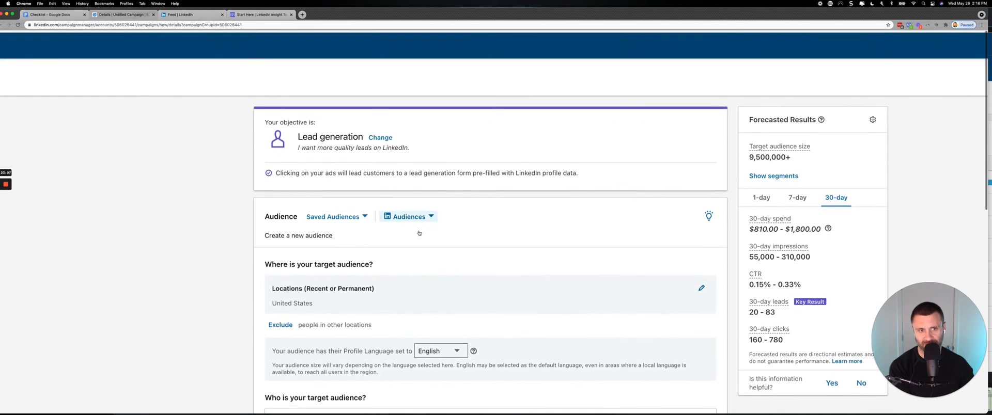
scroll(419, 239, down, 3)
scroll(419, 238, up, 3)
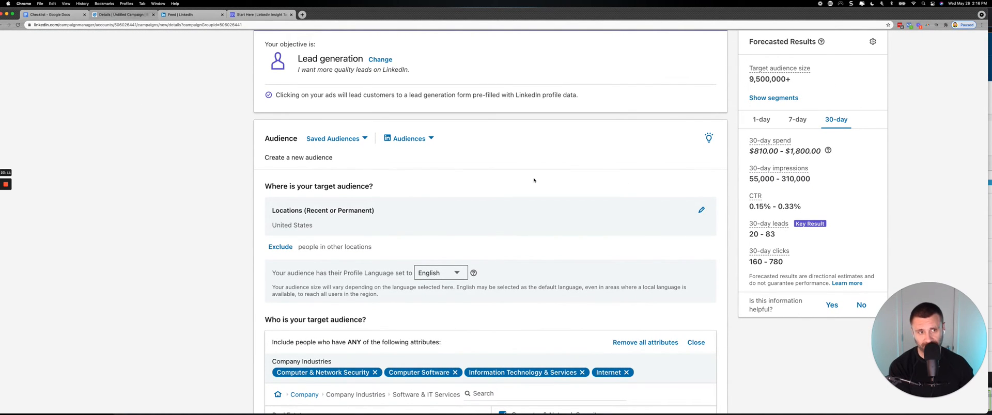
scroll(533, 180, down, 5)
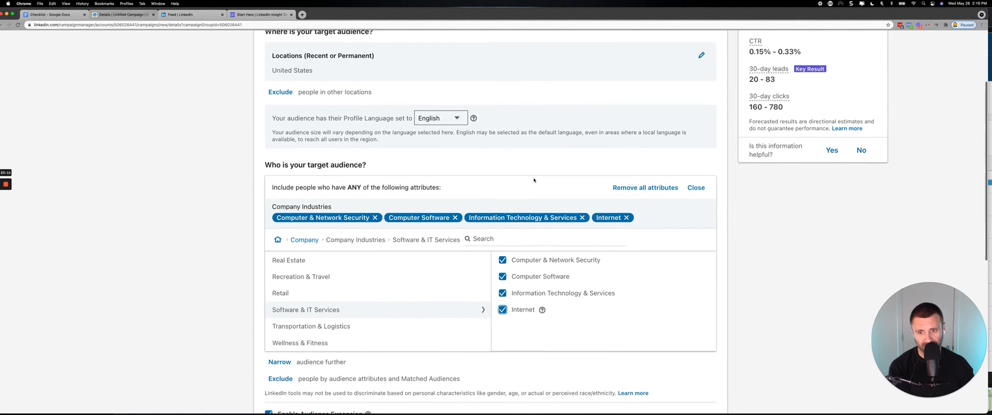
click(696, 188)
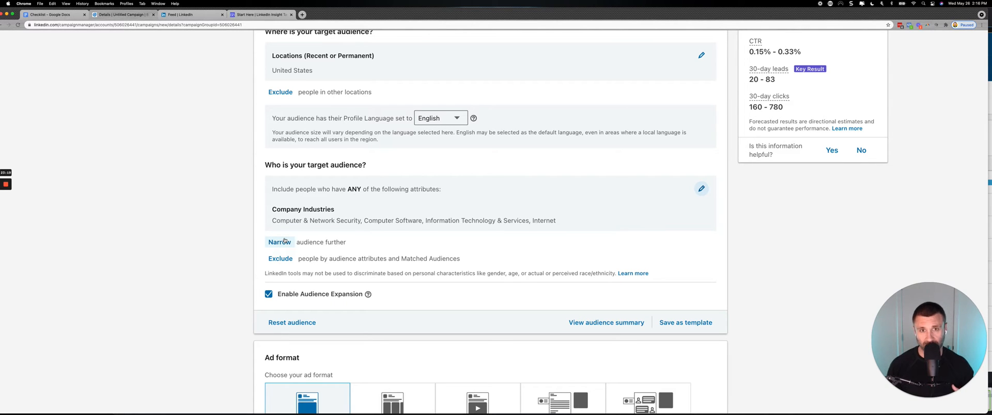
Examine the target audience size in the forecasted results.
scroll(284, 240, up, 10)
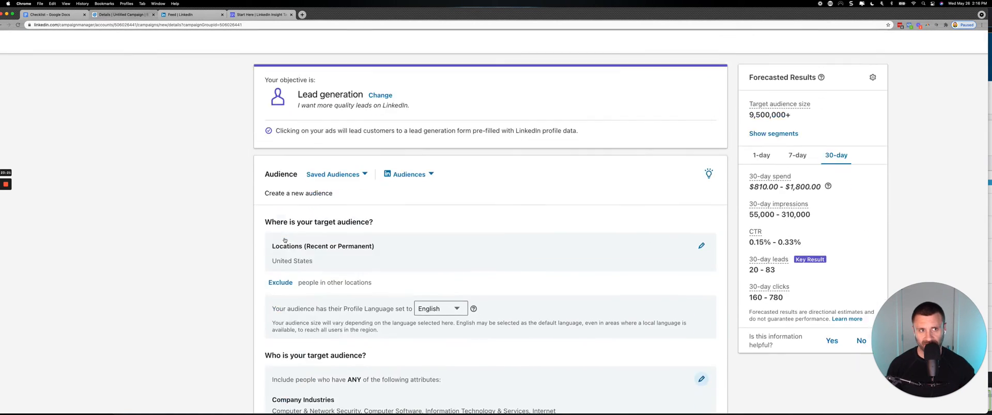
drag(797, 157, 744, 154)
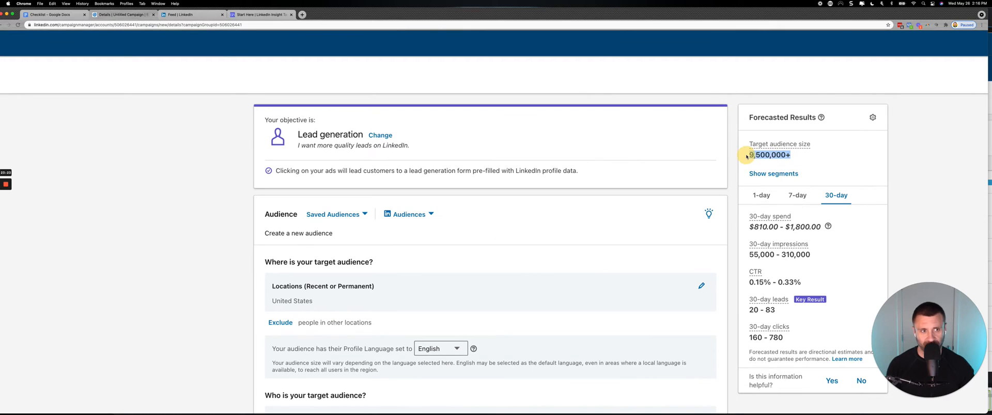
click(795, 154)
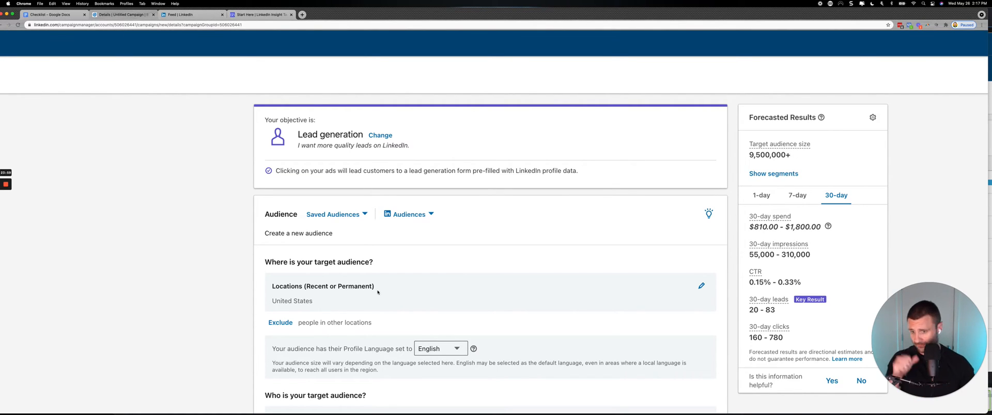
Narrow the audience further by audience attributes, opening Member Age under Demographics.
scroll(321, 309, down, 5)
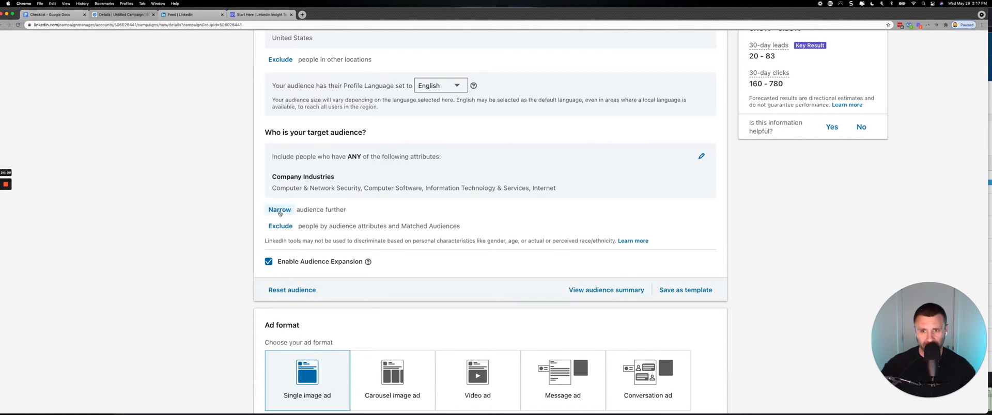
scroll(279, 213, up, 6)
scroll(284, 234, down, 5)
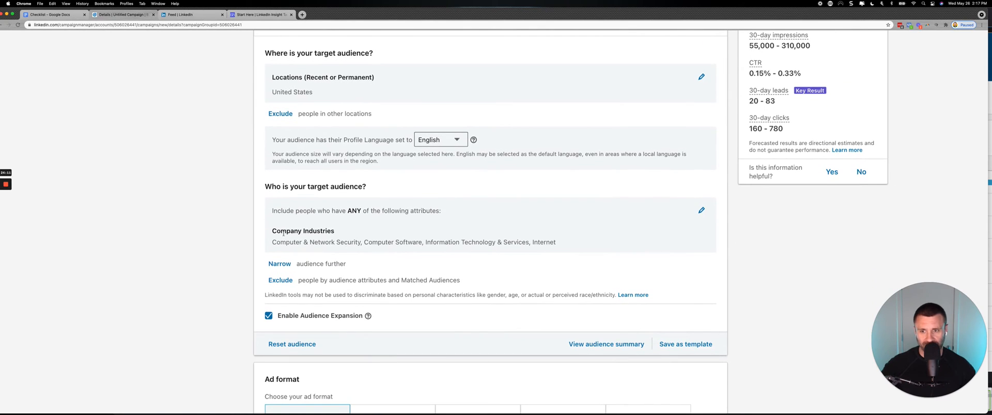
click(279, 264)
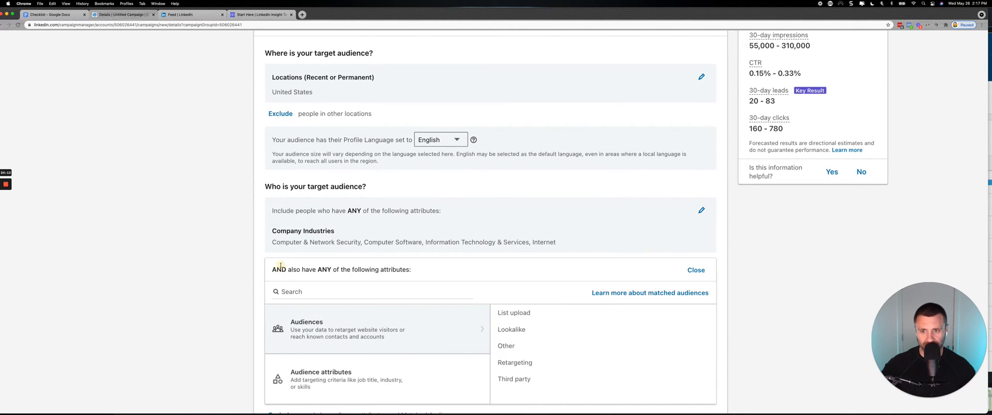
scroll(369, 313, down, 2)
click(369, 313)
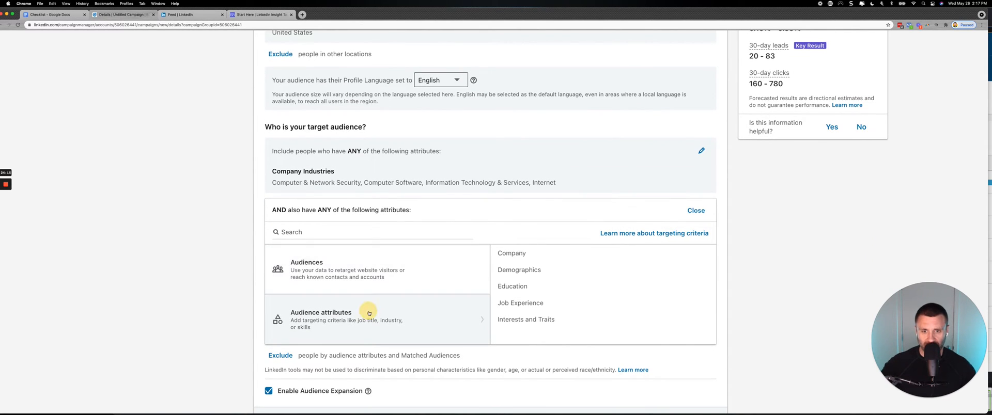
click(516, 274)
click(515, 255)
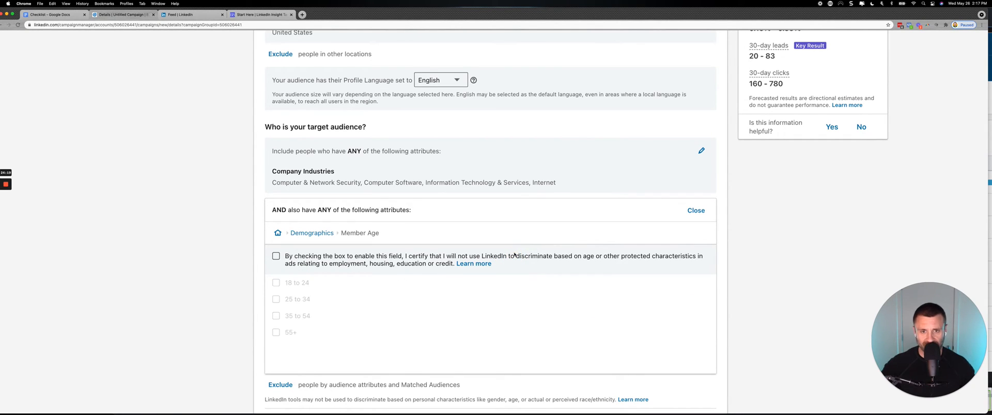
Accept the age non-discrimination certification, include member ages 25 to 34 and 35 to 54, and check the forecast segments.
click(277, 256)
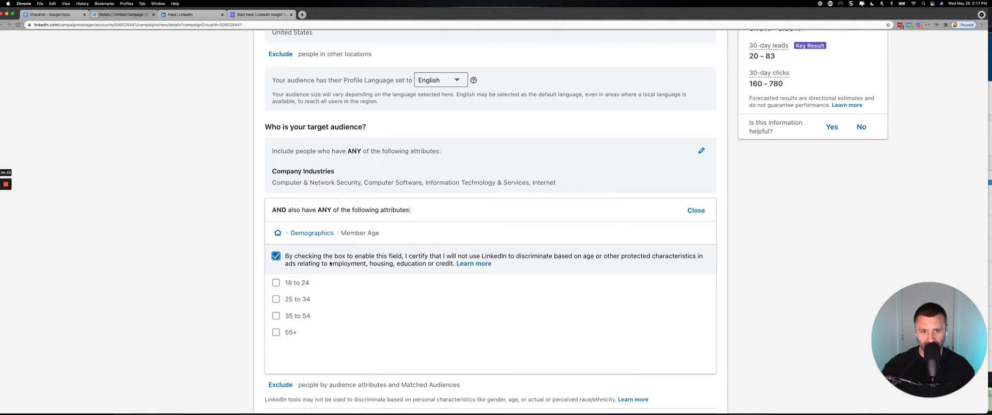
click(276, 300)
scroll(279, 299, down, 3)
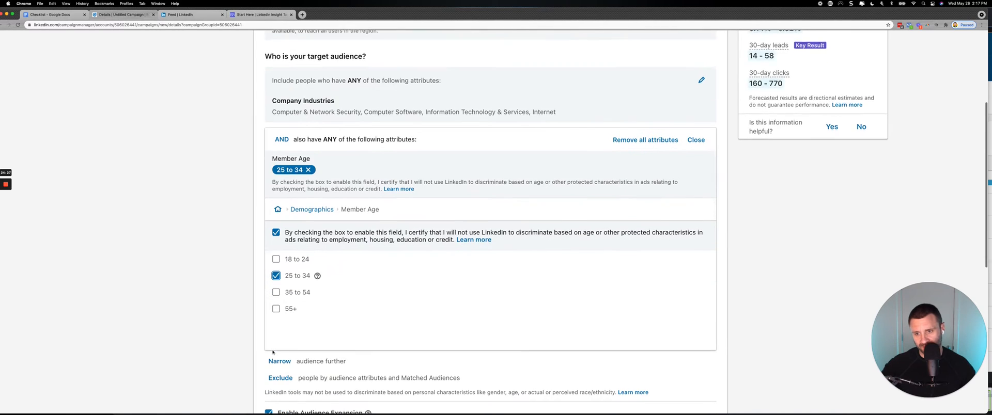
click(275, 285)
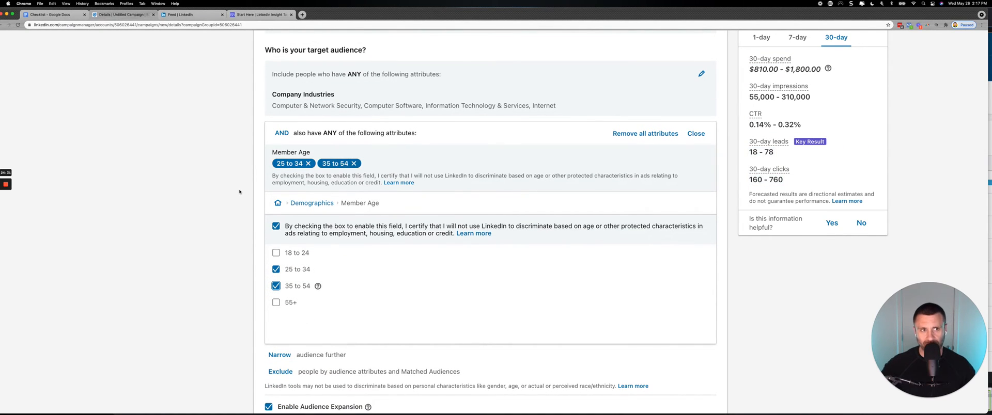
scroll(239, 191, up, 3)
scroll(239, 192, up, 2)
scroll(240, 192, down, 4)
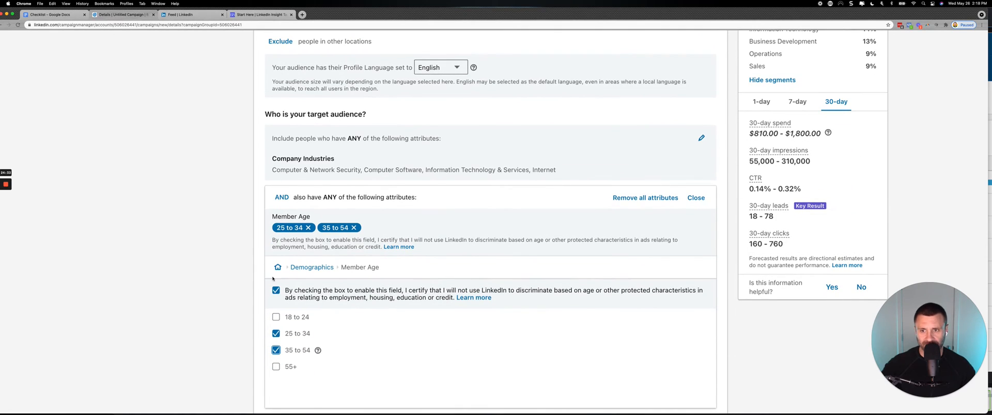
Accept the gender non-discrimination certification, include Male under Member Gender, and return to the Demographics list.
click(305, 270)
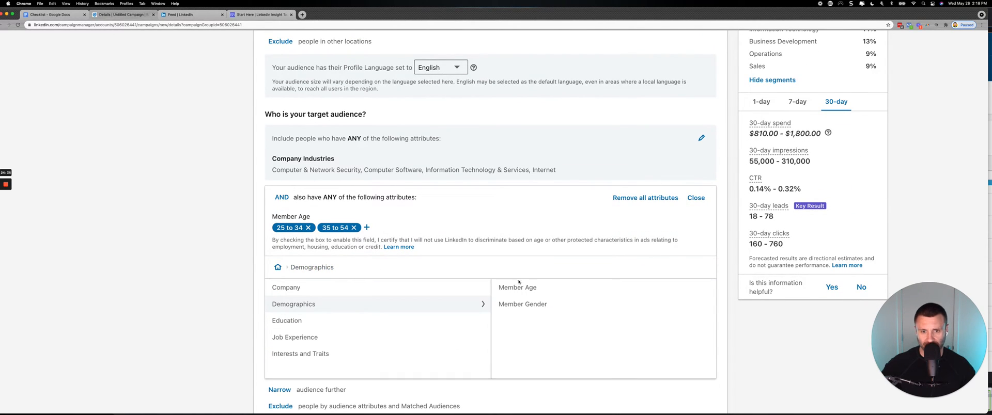
click(522, 305)
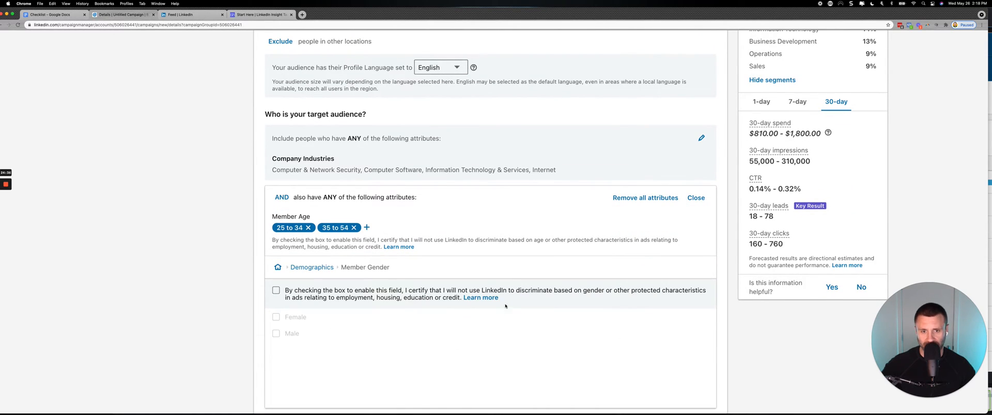
click(276, 291)
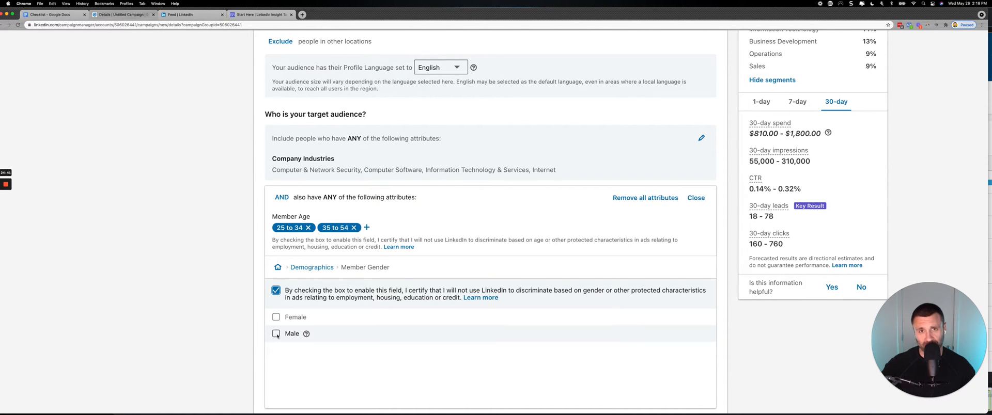
click(276, 335)
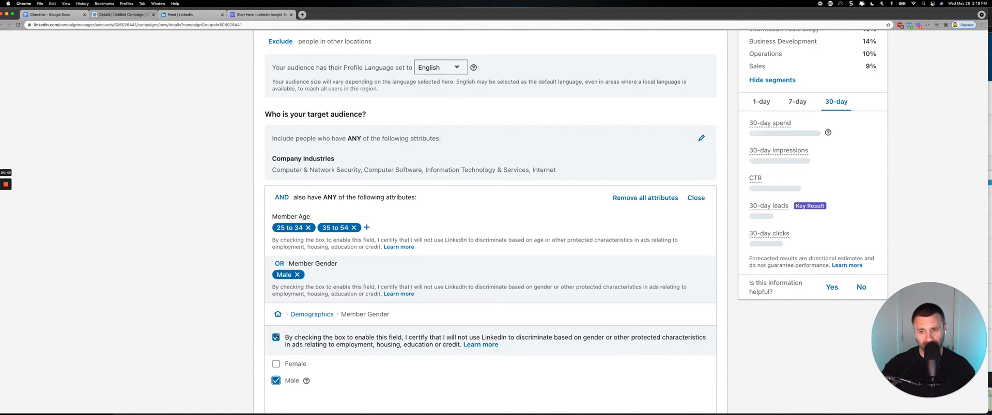
click(309, 315)
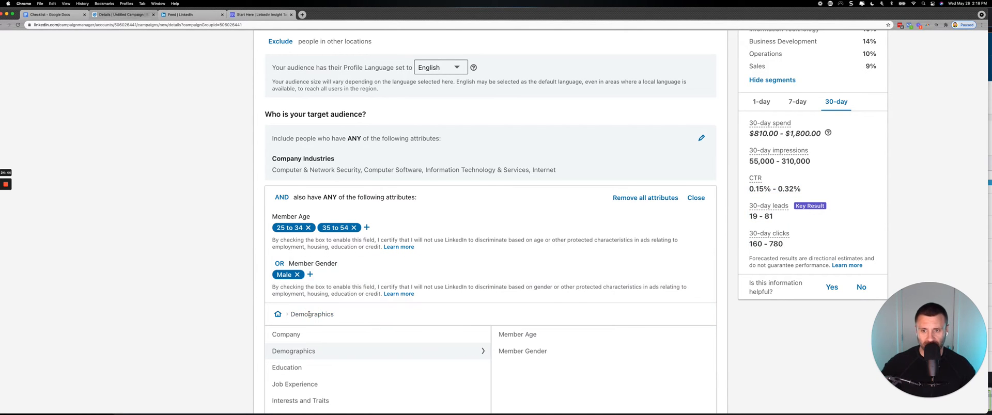
Combine the Member Gender attribute with Member Age using AND instead of OR, and check the forecasted results.
scroll(309, 315, down, 2)
scroll(309, 316, up, 5)
scroll(309, 316, down, 4)
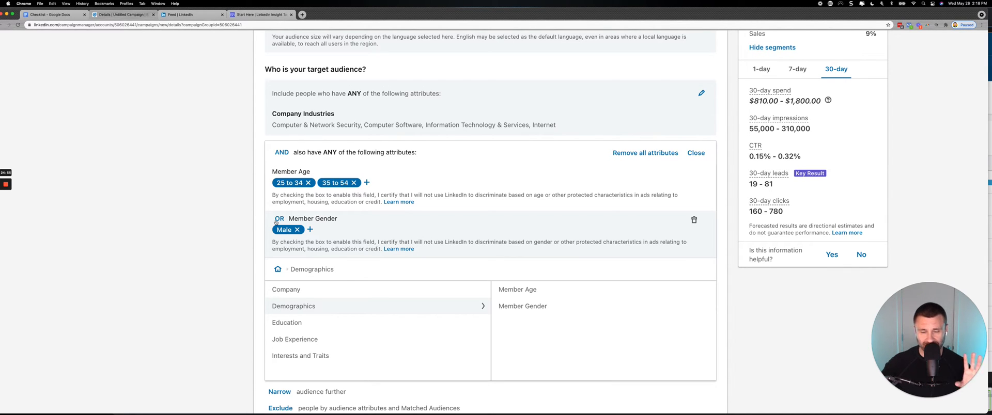
scroll(276, 222, up, 3)
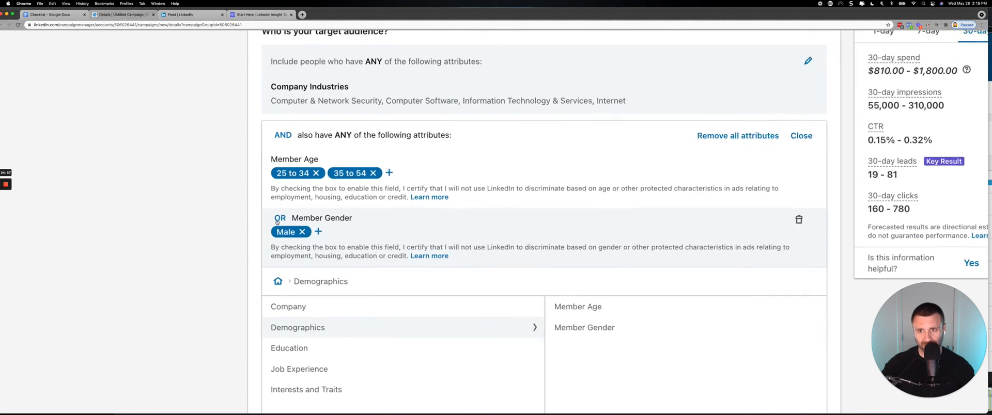
triple_click(283, 124)
click(283, 124)
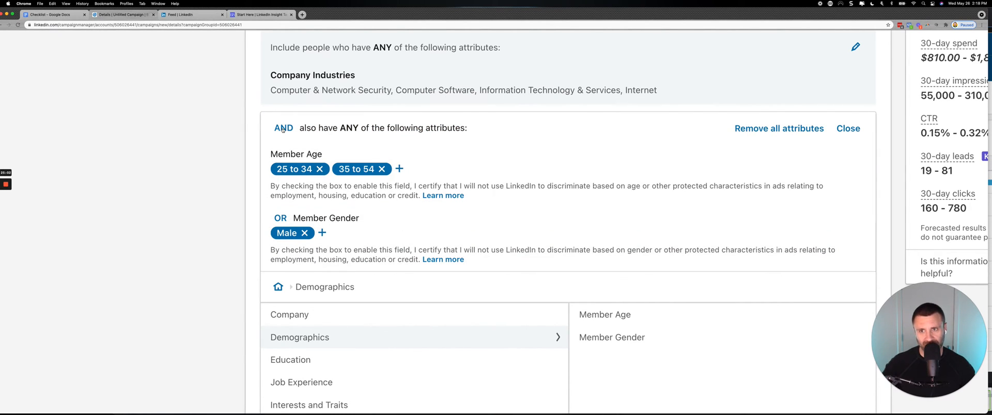
scroll(282, 129, up, 3)
scroll(283, 129, down, 2)
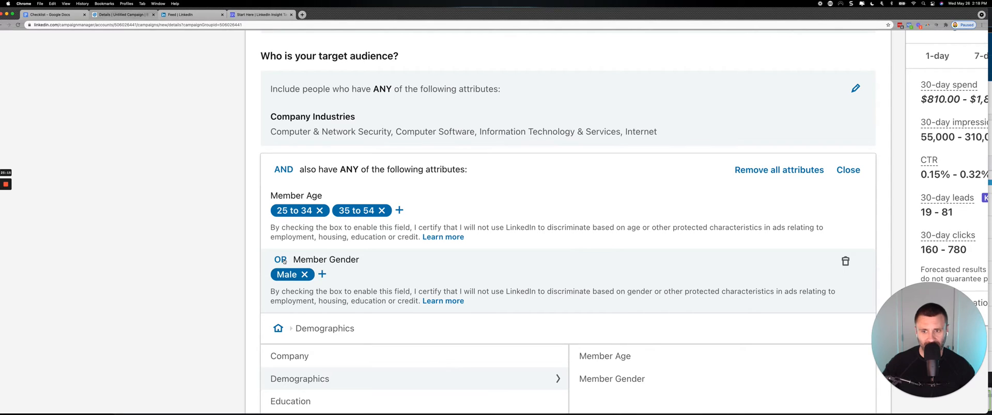
click(284, 261)
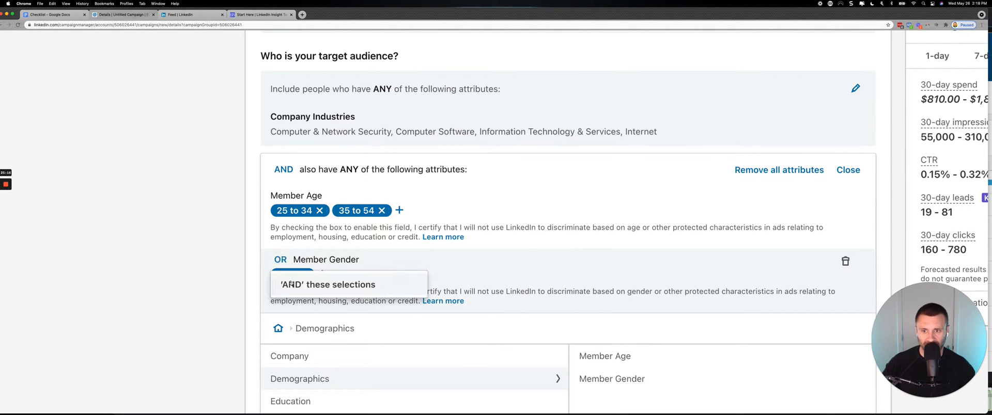
click(291, 283)
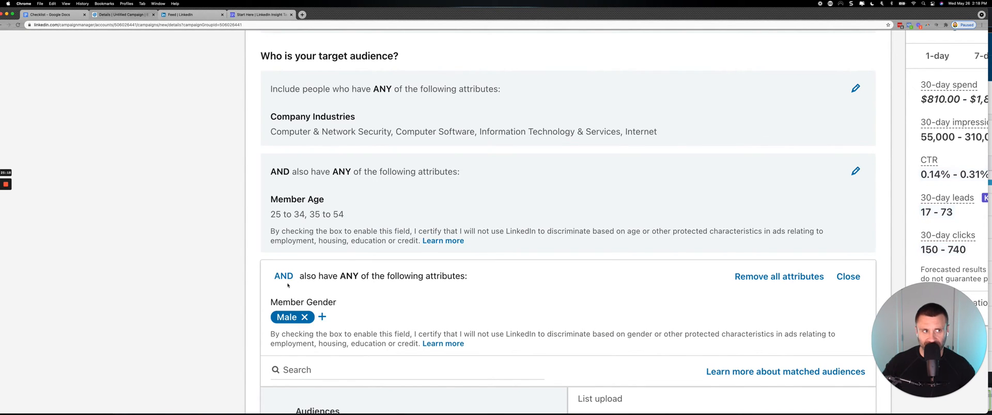
key(super+minus)
scroll(287, 286, up, 4)
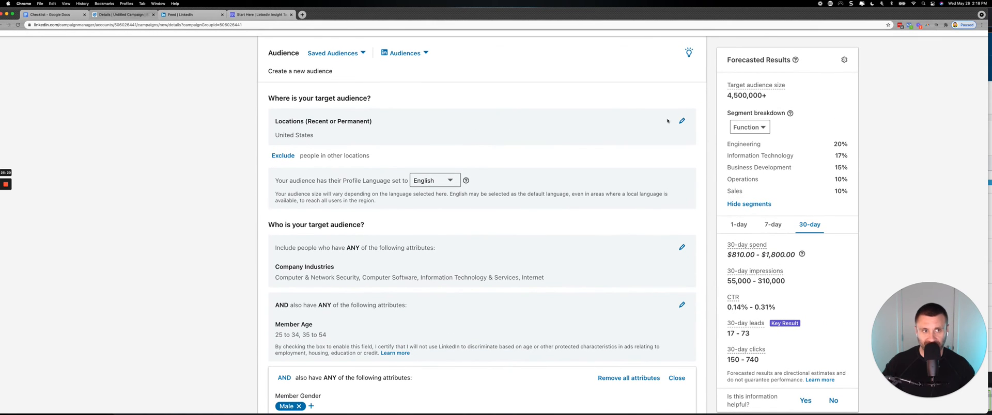
Open the Job Functions list under Job Experience in the audience attributes.
scroll(193, 246, down, 5)
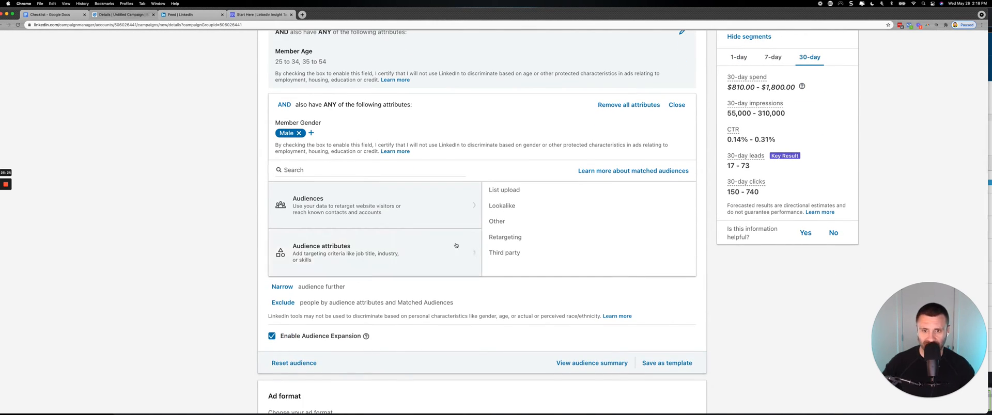
click(424, 249)
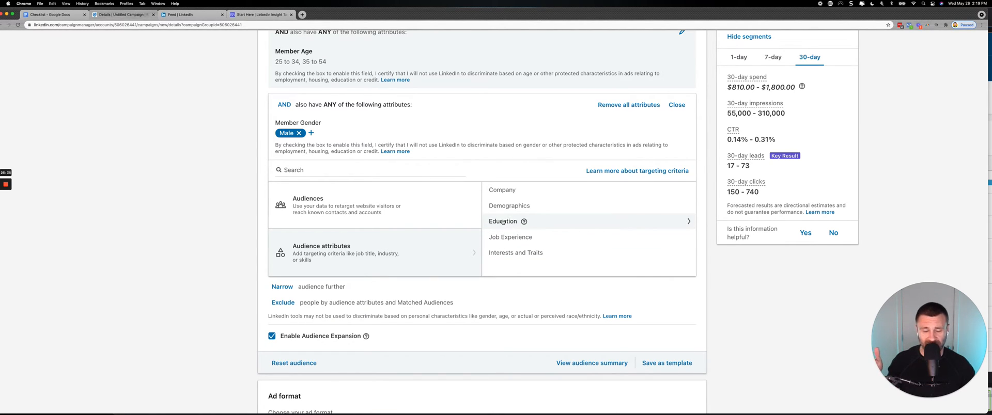
click(505, 240)
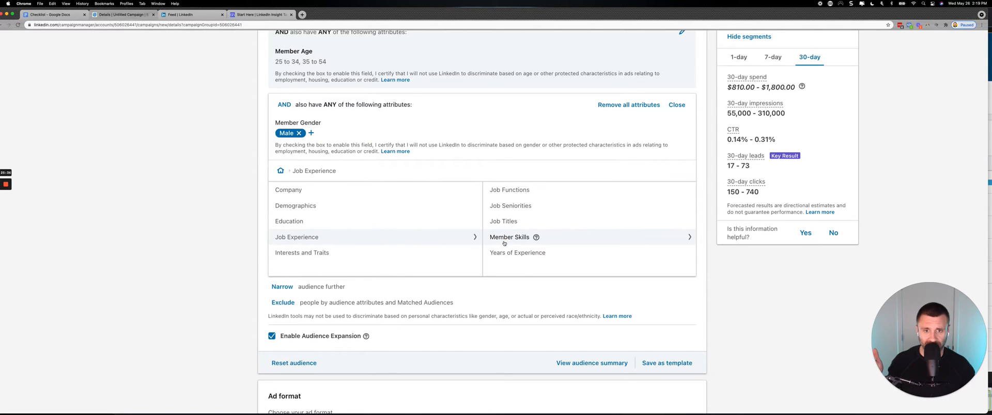
click(505, 191)
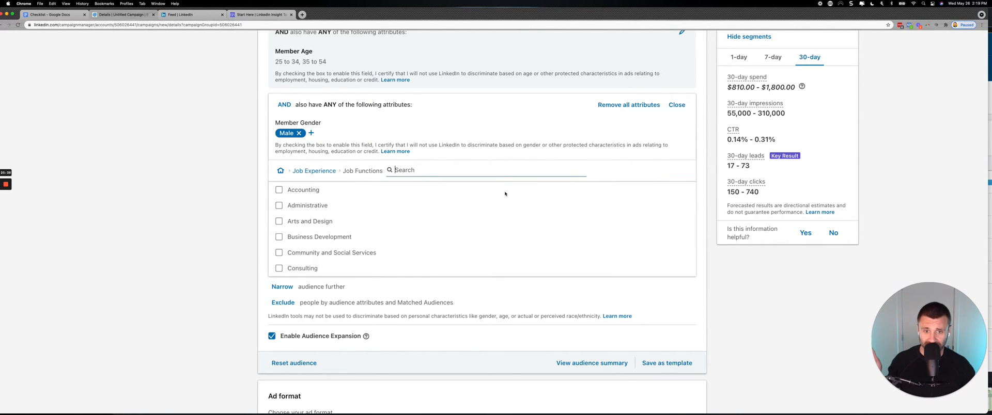
Switch to Snagit to examine the job functions in the Website Demographics screenshot, and return to the campaign.
mouse_move(351, 413)
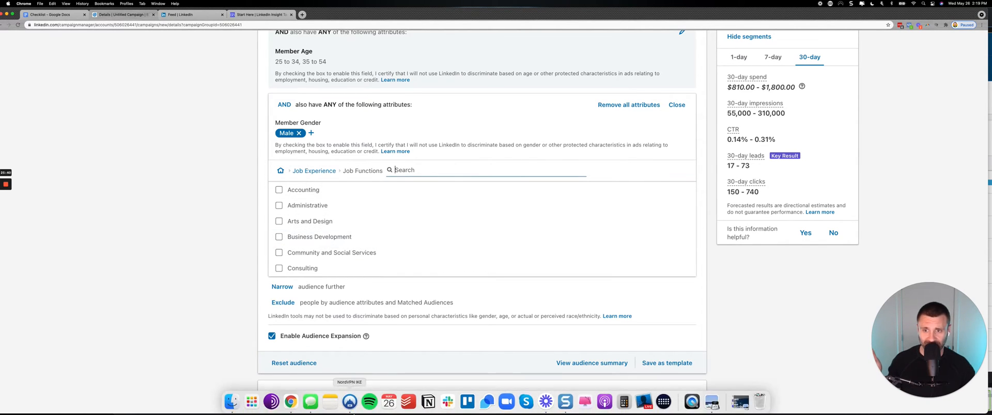
click(565, 402)
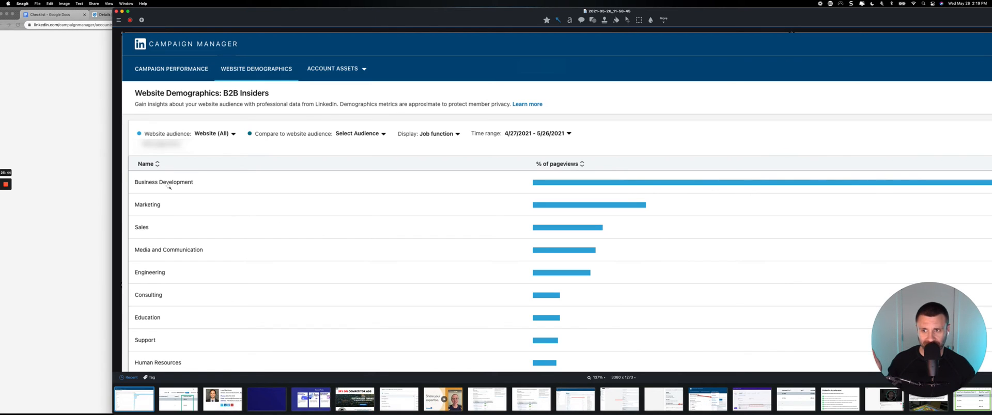
click(88, 203)
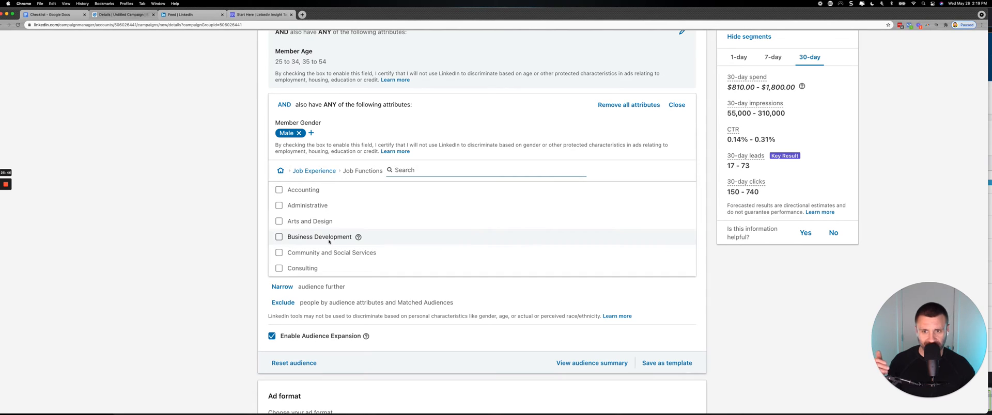
Include the Business Development job function, combine it with Member Gender using AND, and check the forecasted results.
click(279, 238)
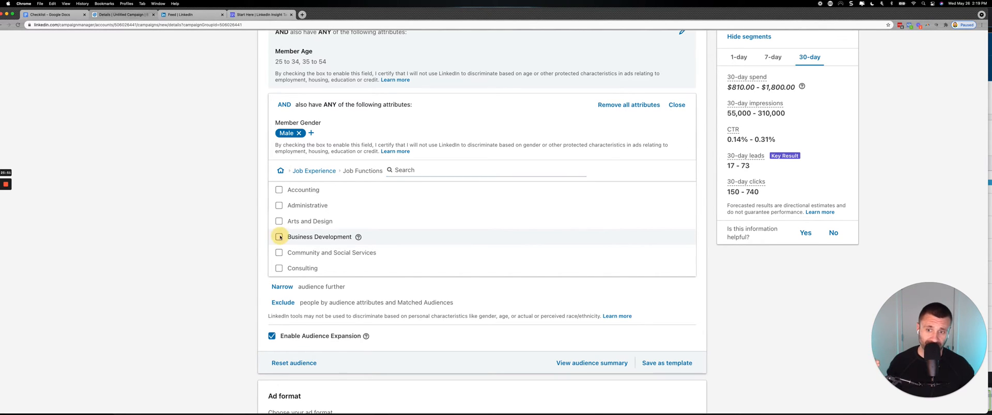
scroll(310, 253, up, 3)
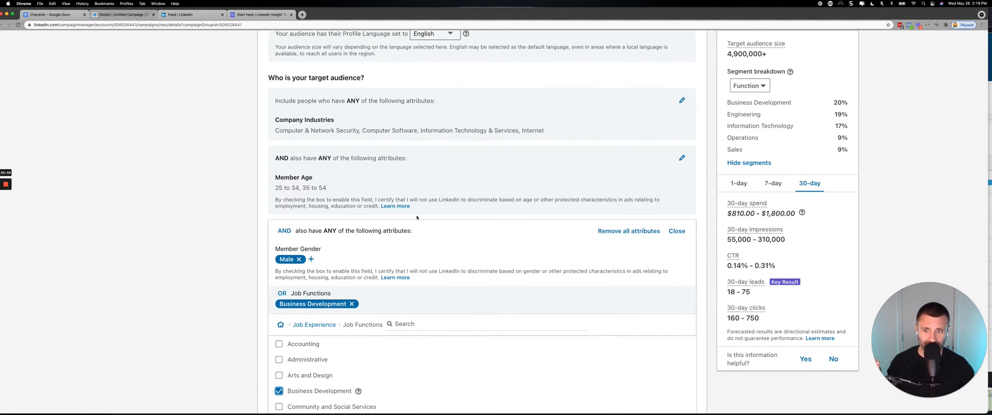
scroll(417, 217, down, 3)
click(281, 170)
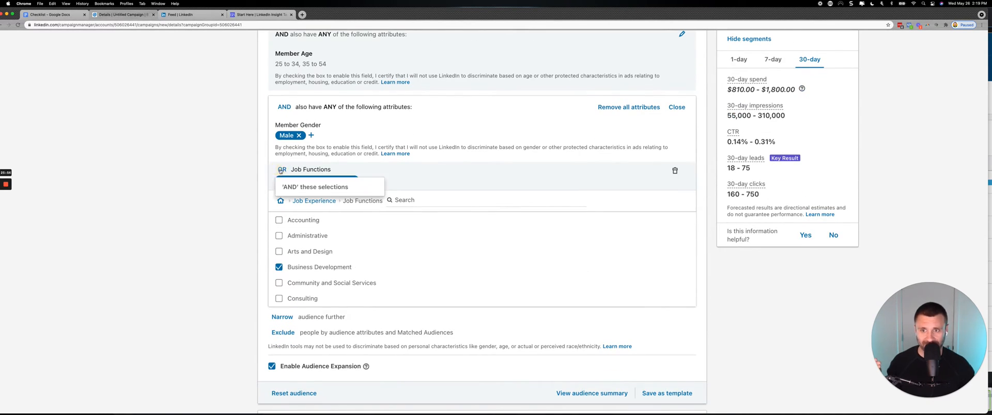
click(285, 186)
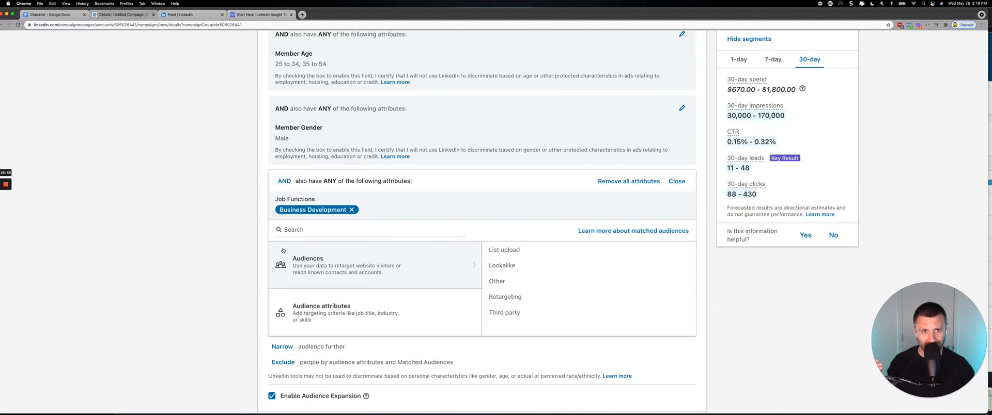
scroll(284, 233, up, 3)
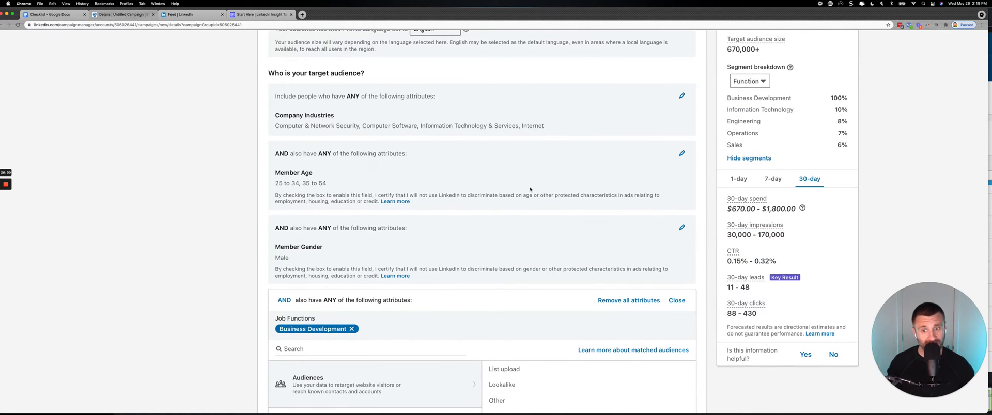
Review the combined targeting criteria and remove Business Development from the Job Functions group.
scroll(346, 251, down, 4)
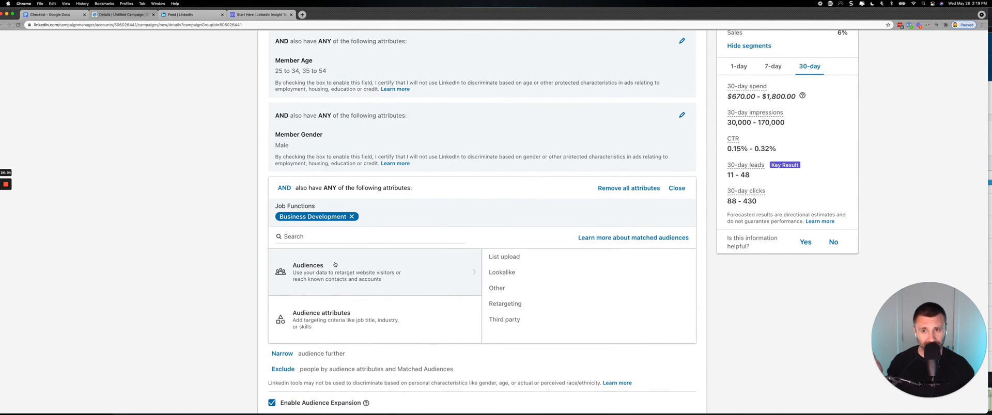
scroll(335, 265, up, 3)
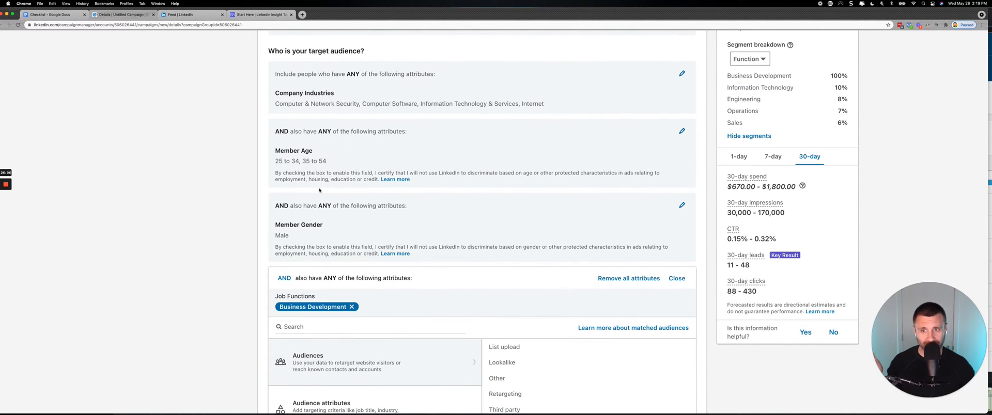
scroll(319, 190, up, 3)
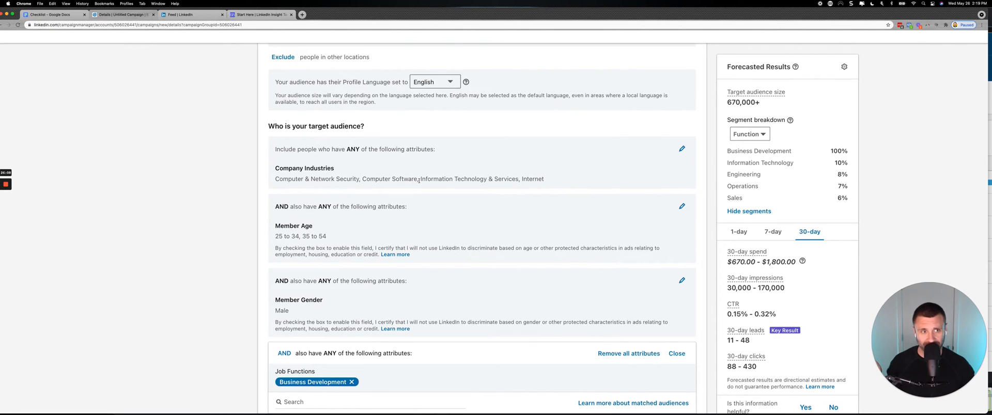
scroll(419, 181, down, 3)
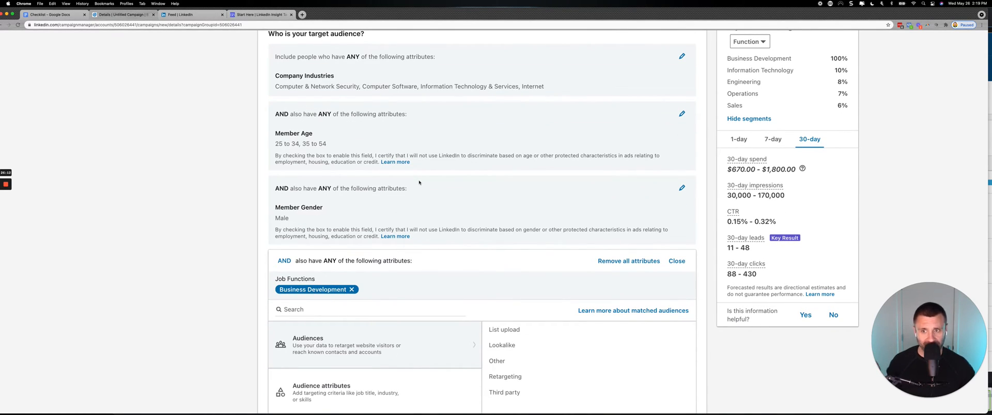
click(352, 290)
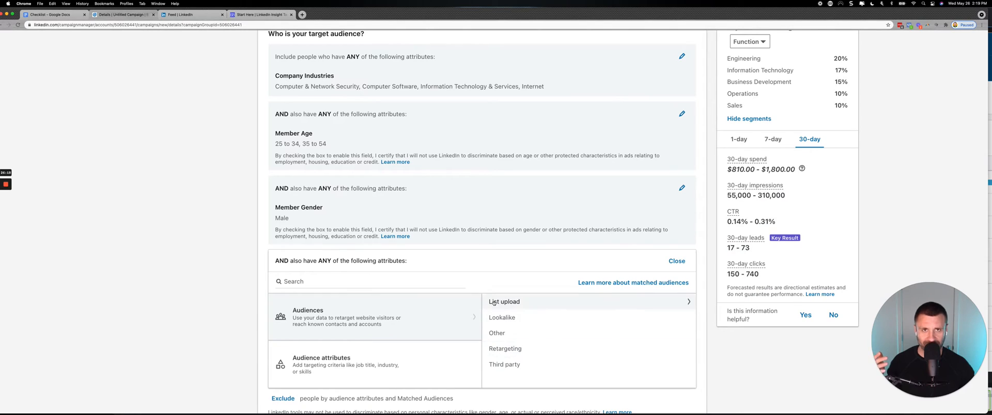
Browse the Company audience attributes and open Job Titles under Job Experience.
mouse_move(369, 365)
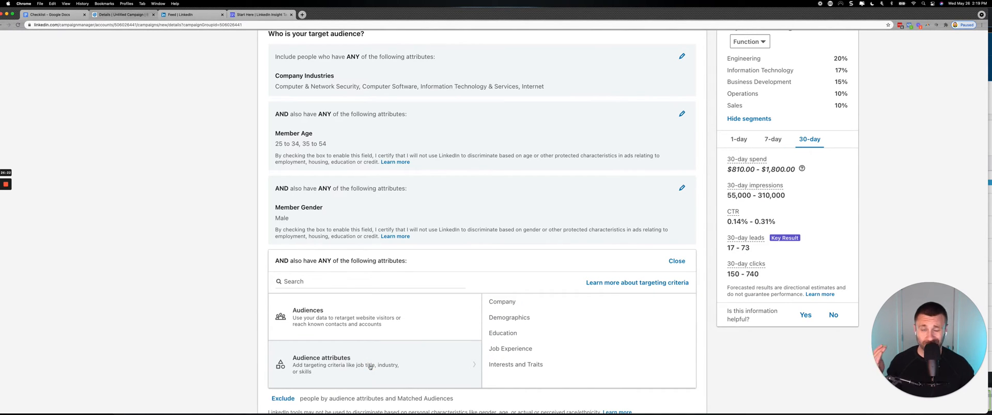
click(510, 305)
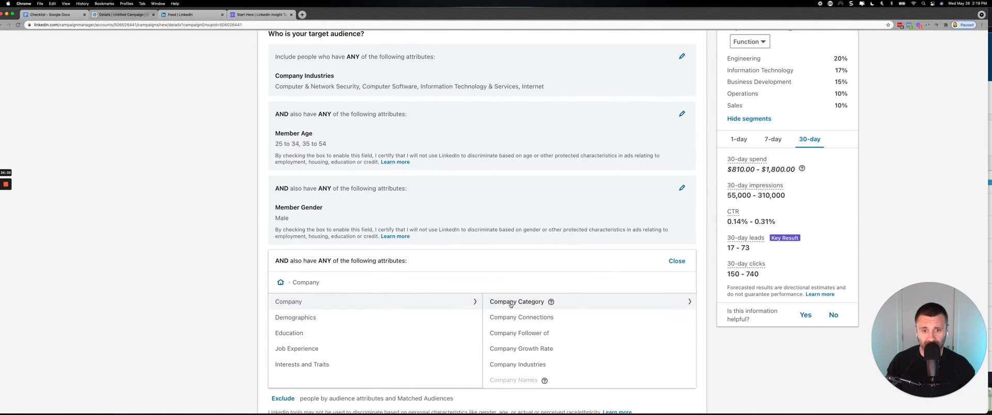
scroll(510, 317, down, 1)
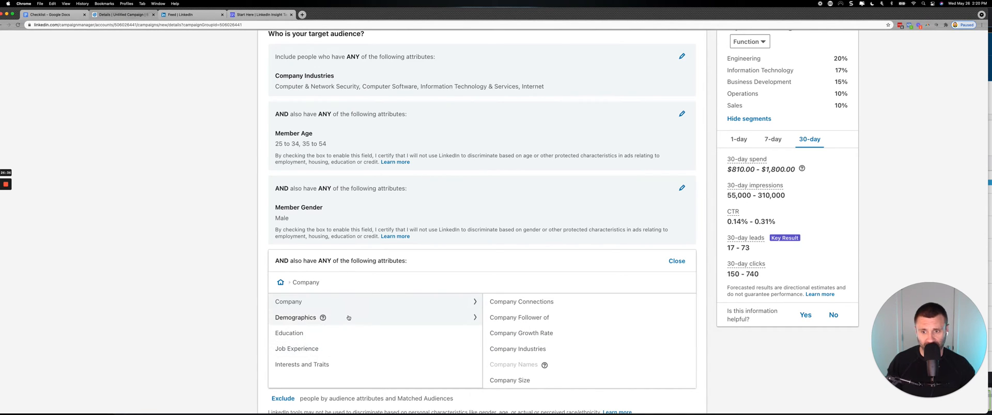
click(351, 349)
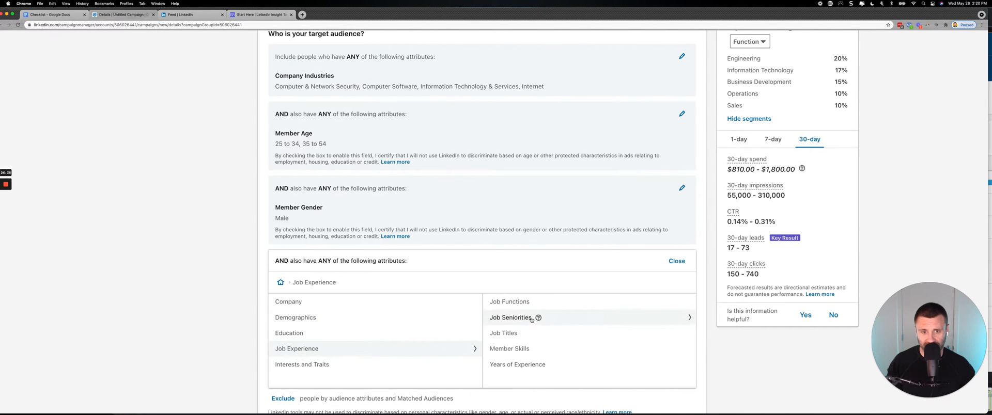
click(512, 334)
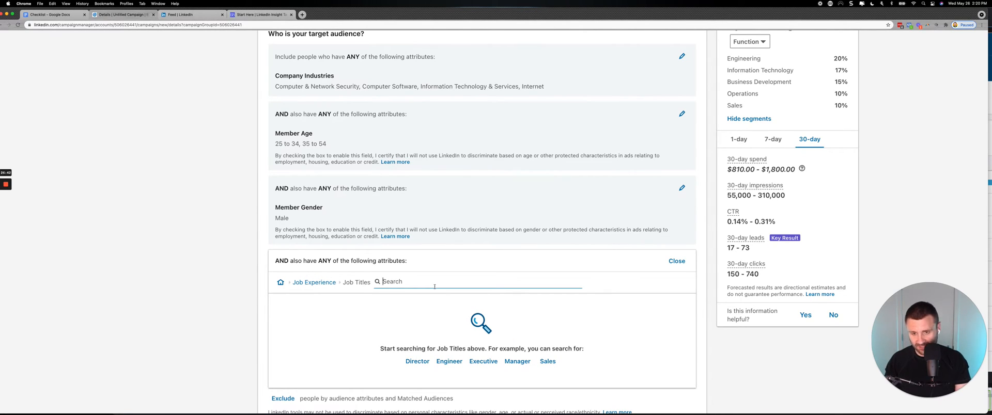
Search the job titles for "found", include Founder and Co-Founder, and check the forecasted audience size.
text(found)
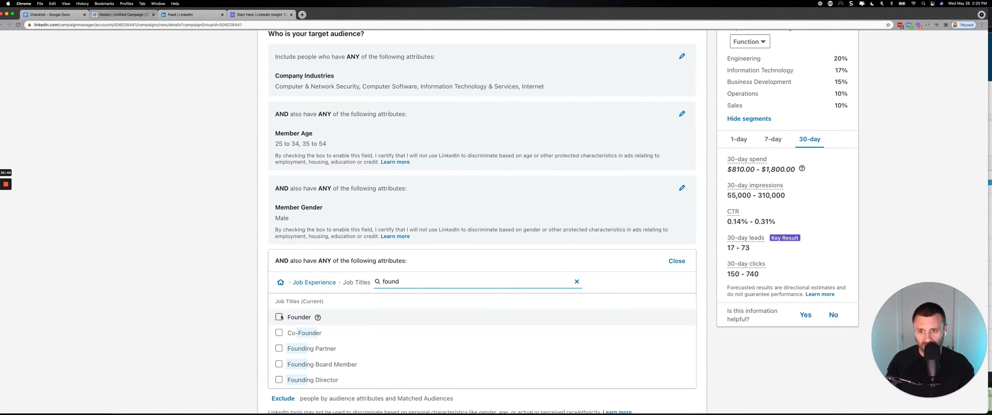
click(279, 317)
click(279, 365)
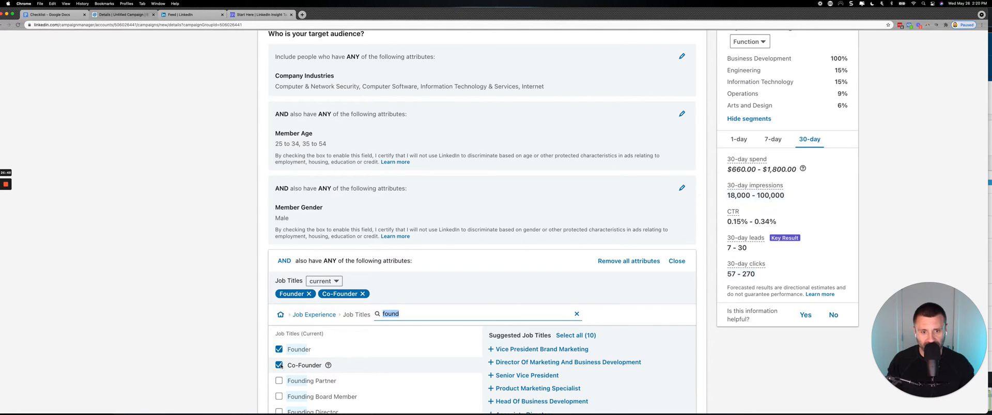
scroll(557, 177, up, 5)
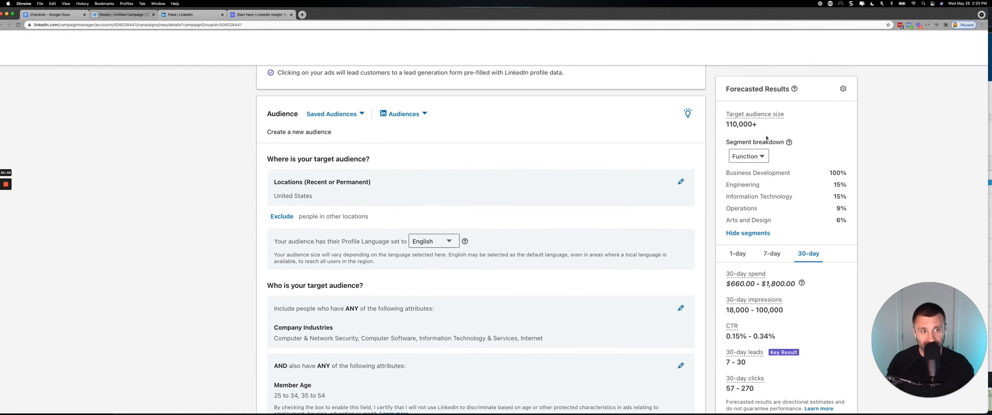
Search the job titles for "chief", include Chief Executive Officer, and check the forecasted results.
scroll(203, 213, down, 4)
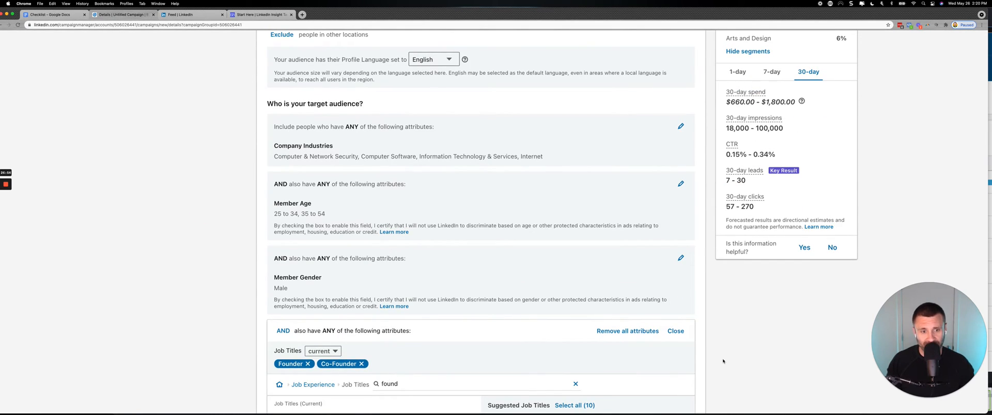
scroll(537, 320, down, 2)
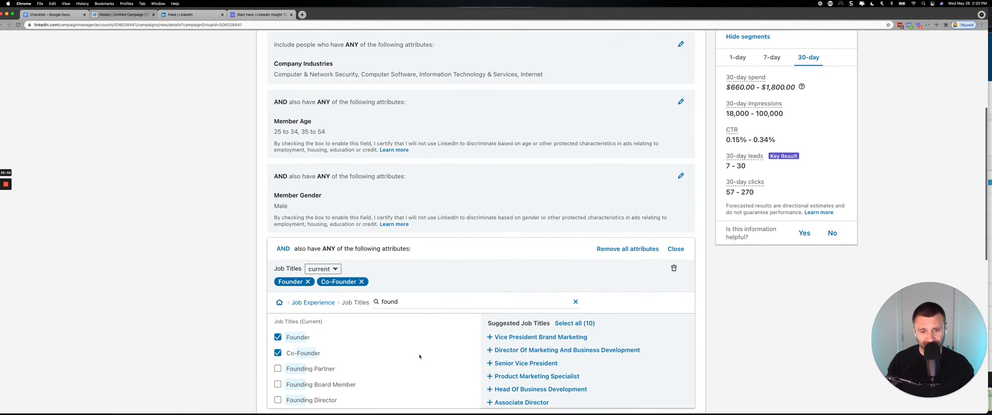
double_click(396, 299)
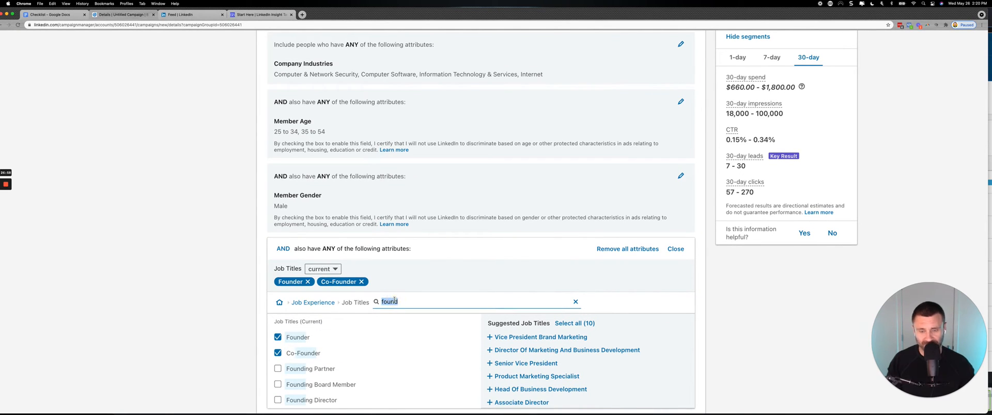
text(chief)
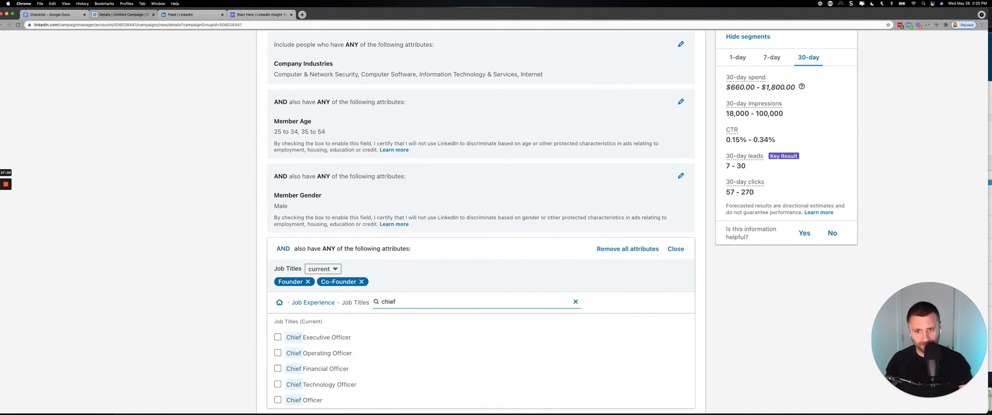
click(277, 338)
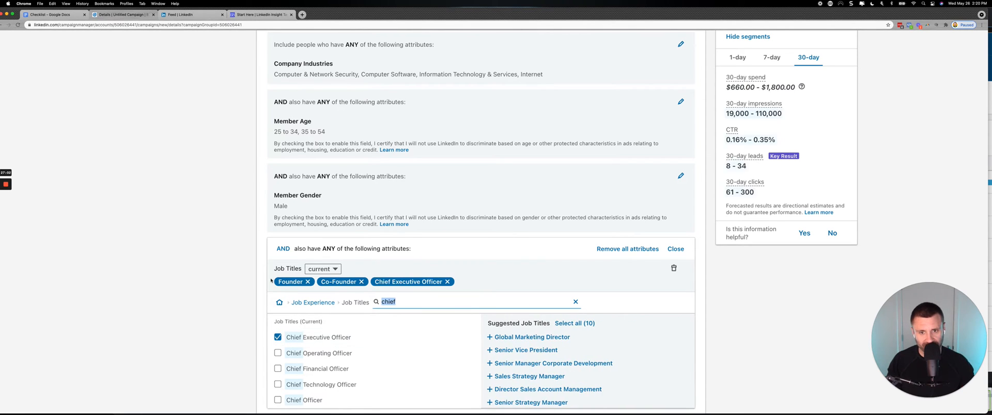
scroll(270, 281, up, 3)
scroll(270, 281, down, 4)
Search the job titles for "director of bus" and include Director Of Business Development.
double_click(431, 262)
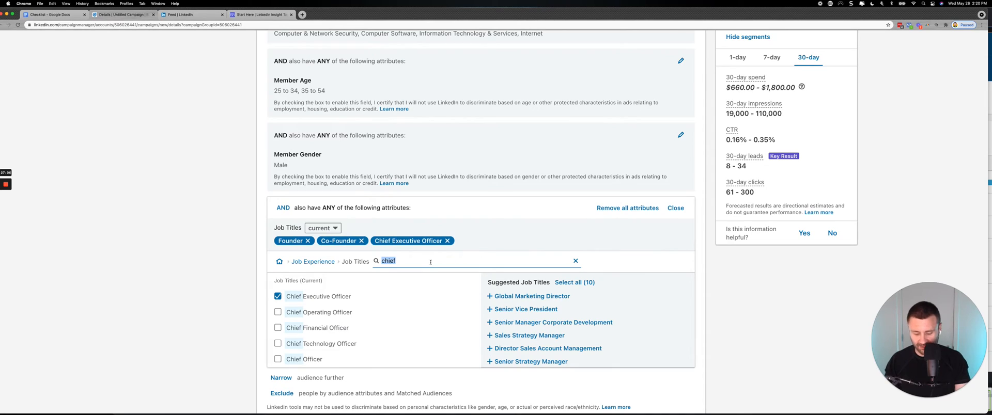
text(director)
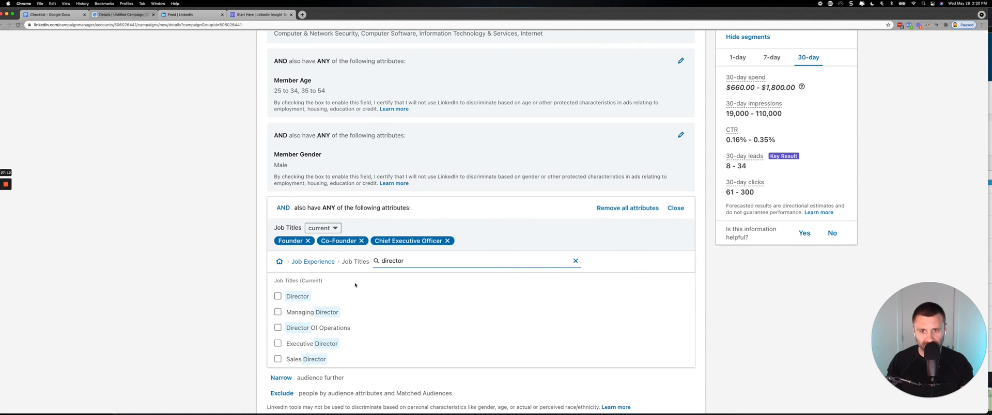
text(of bus)
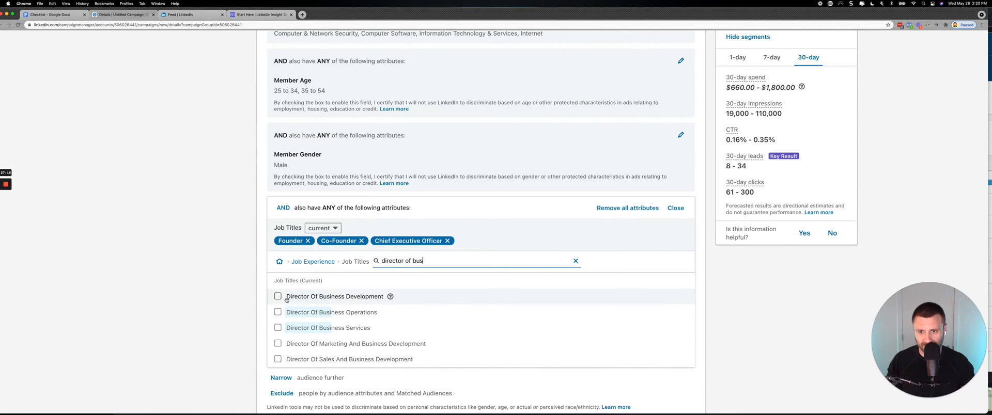
click(278, 297)
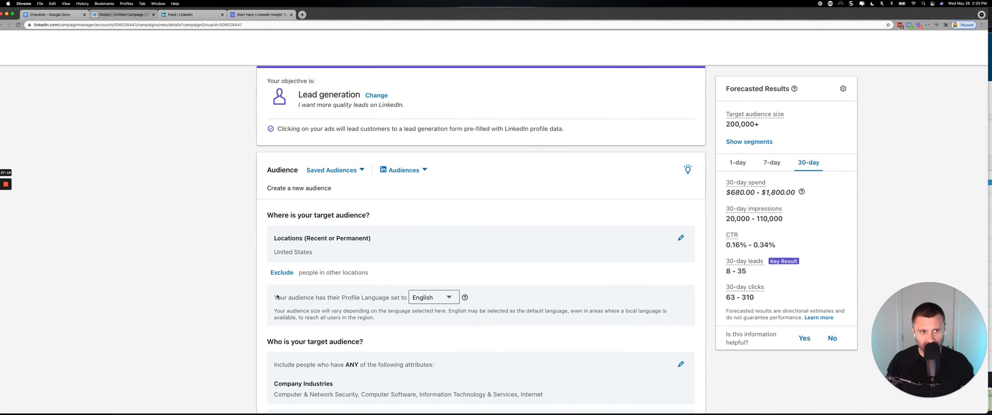
scroll(277, 294, down, 5)
scroll(277, 296, down, 4)
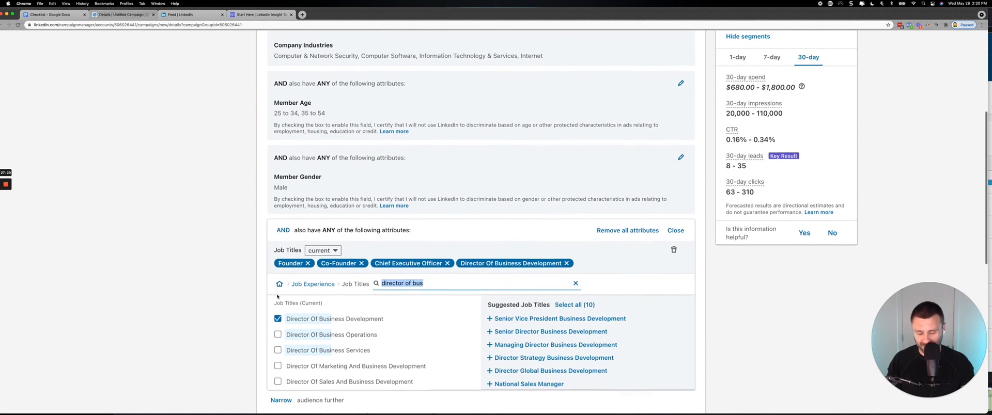
Search the job titles for "vice president bus", include Vice President Of Business Development and all suggested job titles, and check the forecast.
text(vice pres)
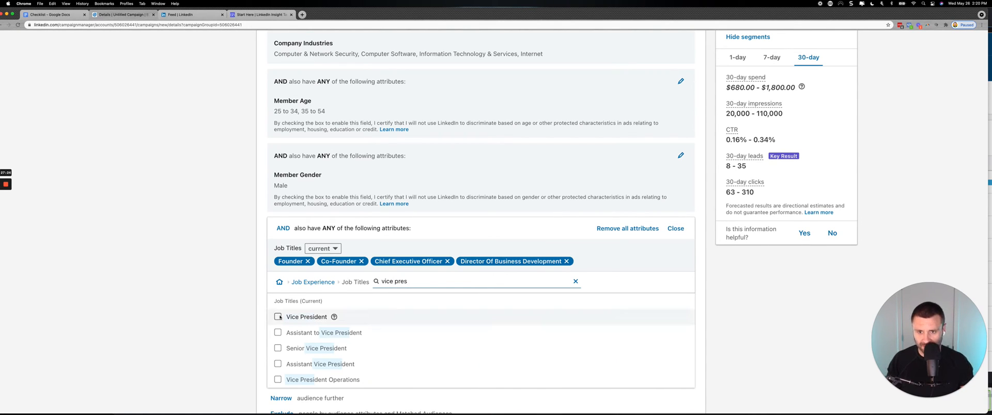
text(ident bus)
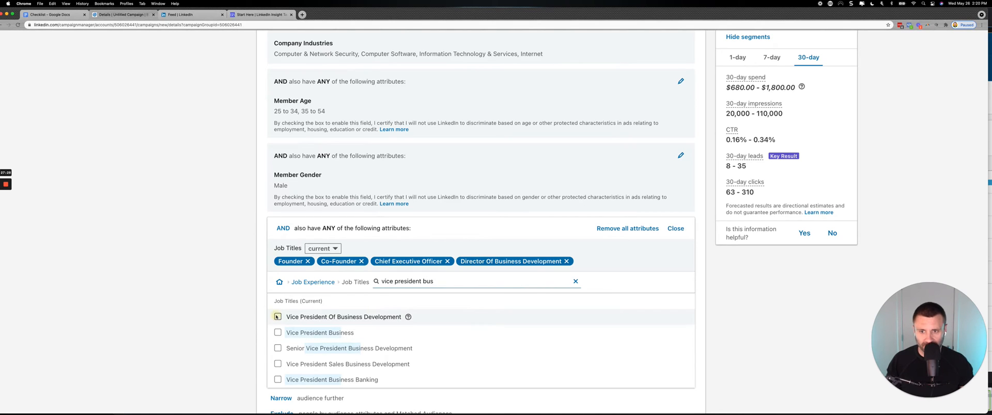
click(277, 317)
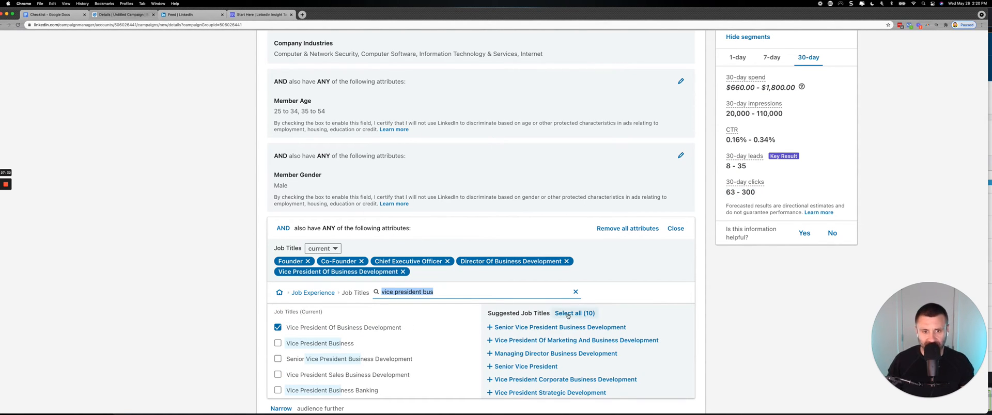
click(571, 314)
scroll(486, 264, up, 5)
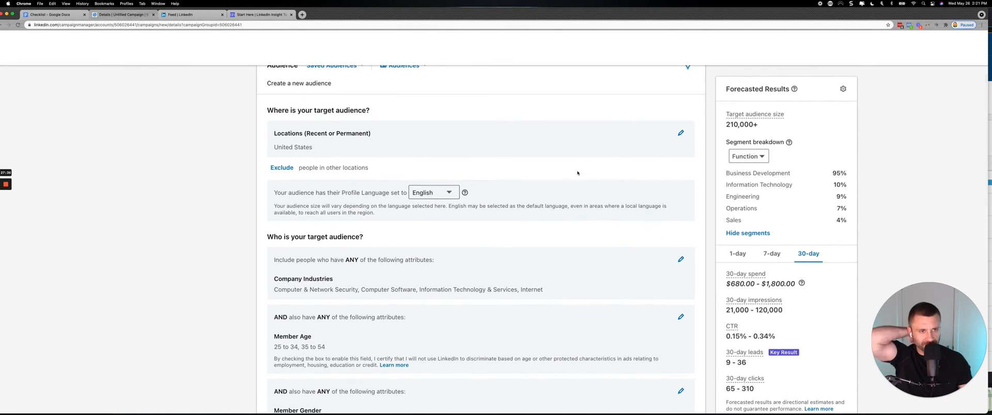
scroll(577, 174, down, 4)
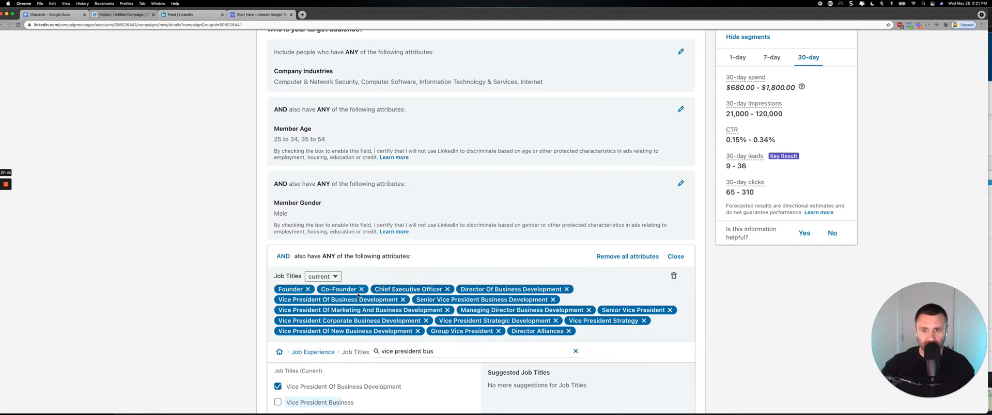
Compare the forecast's segment breakdown by function with the Website Demographics screenshot in Snagit, and view the other breakdown options.
scroll(358, 295, up, 4)
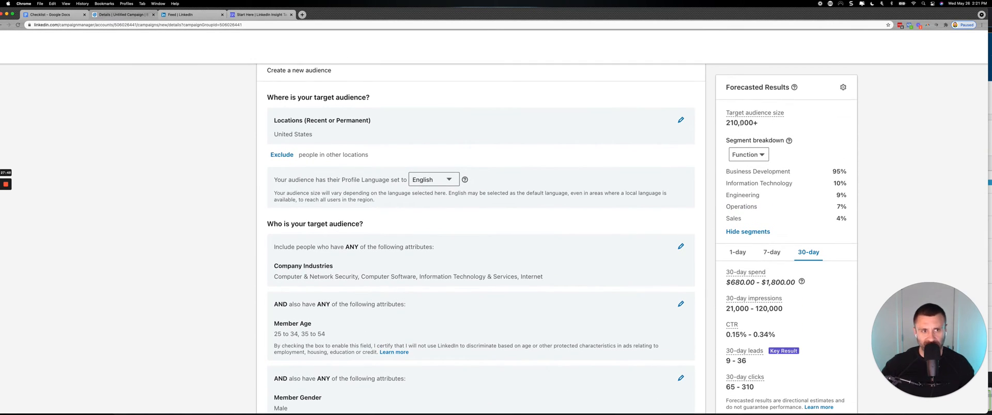
scroll(413, 248, down, 2)
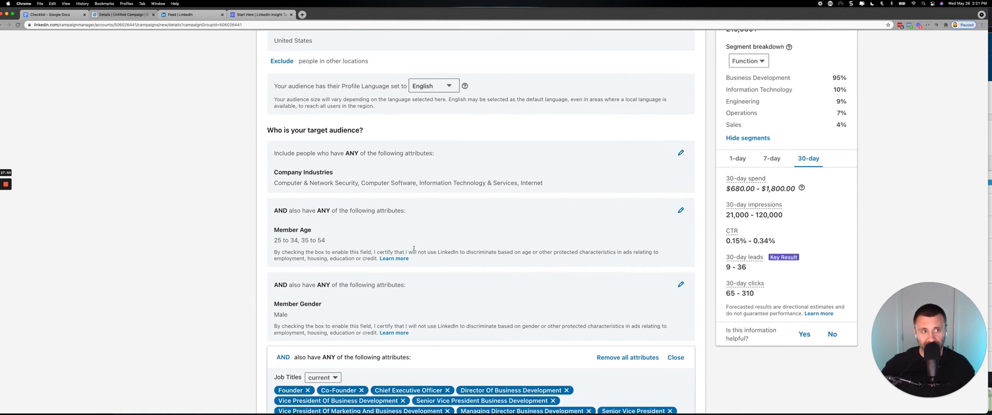
scroll(633, 146, up, 2)
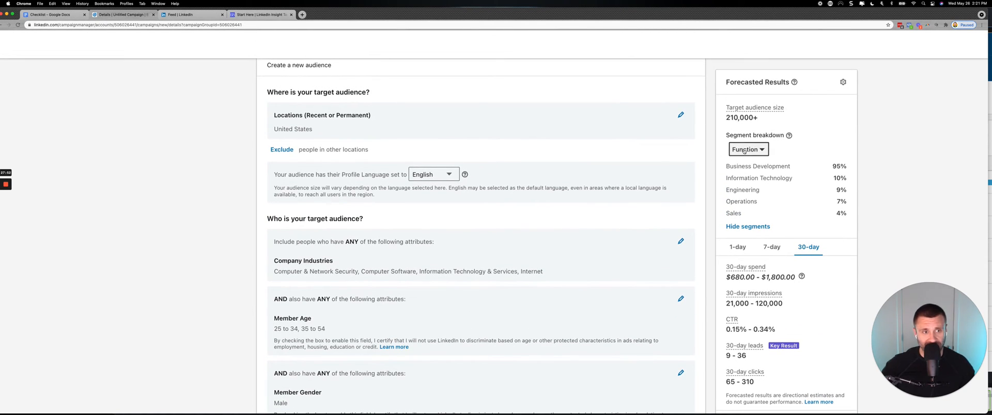
scroll(762, 148, up, 5)
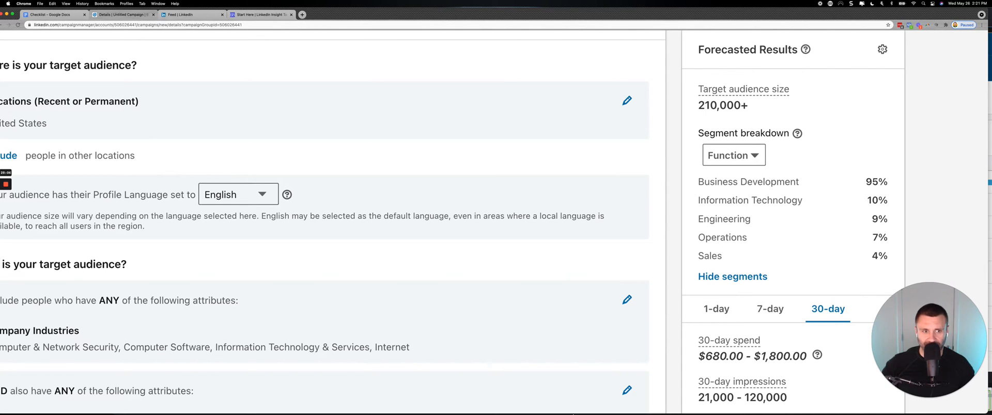
mouse_move(570, 413)
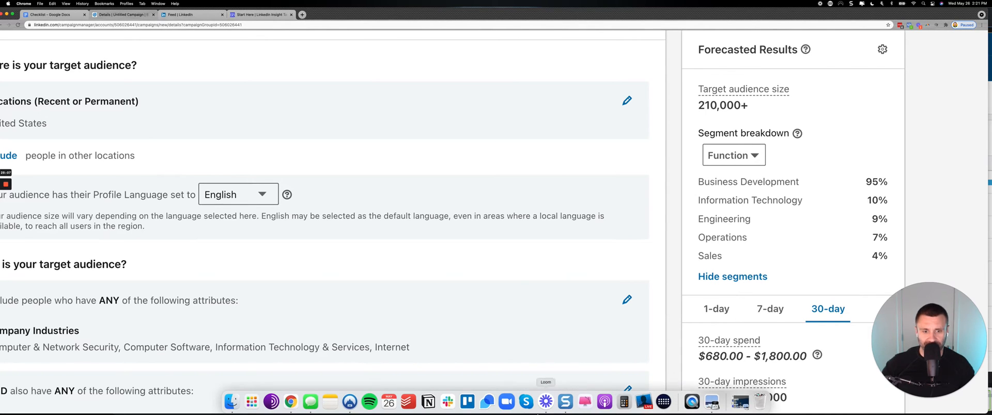
click(564, 403)
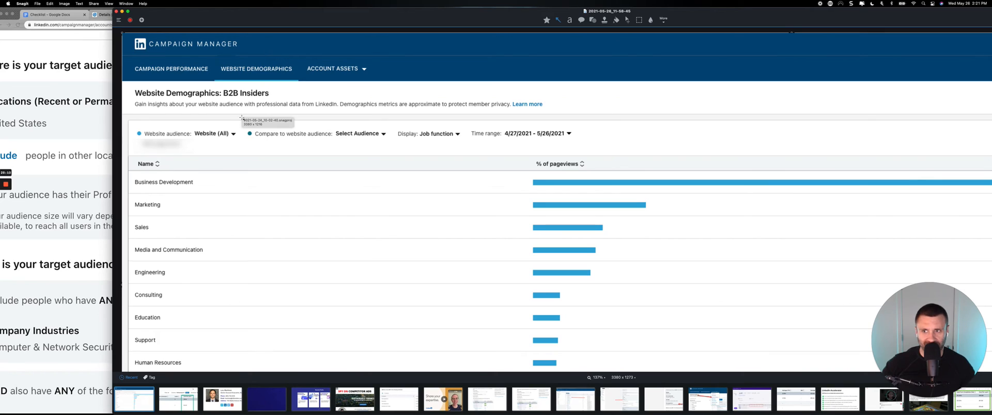
click(84, 169)
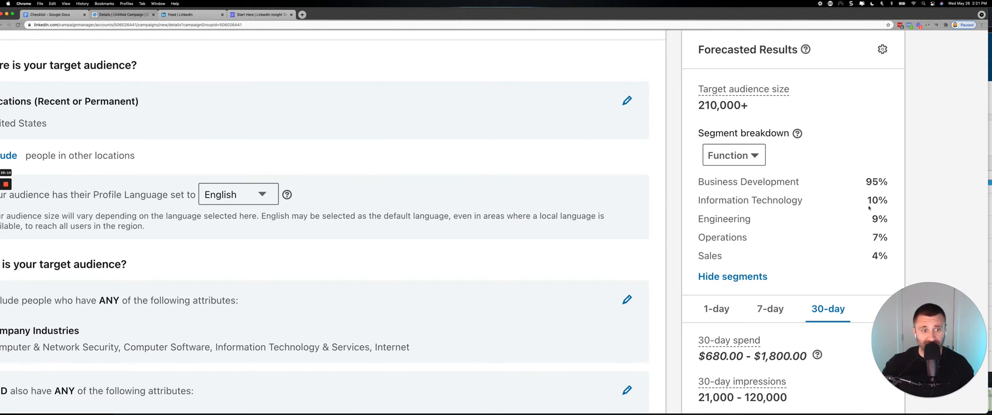
scroll(499, 208, down, 5)
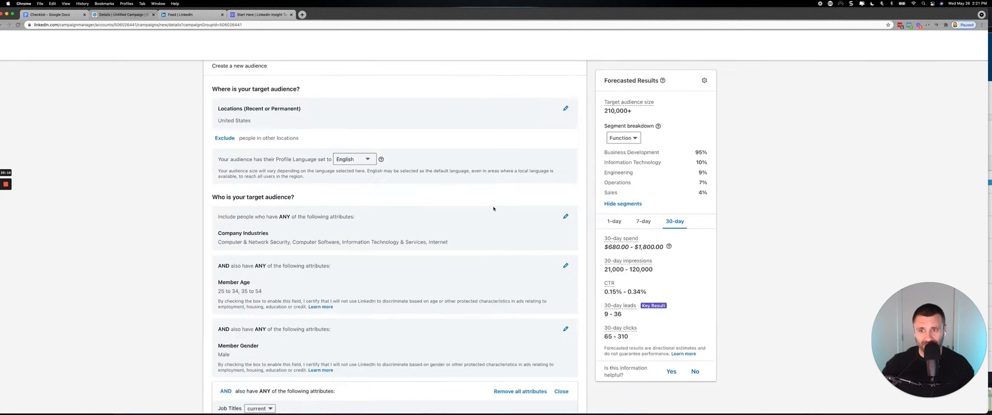
scroll(493, 209, down, 3)
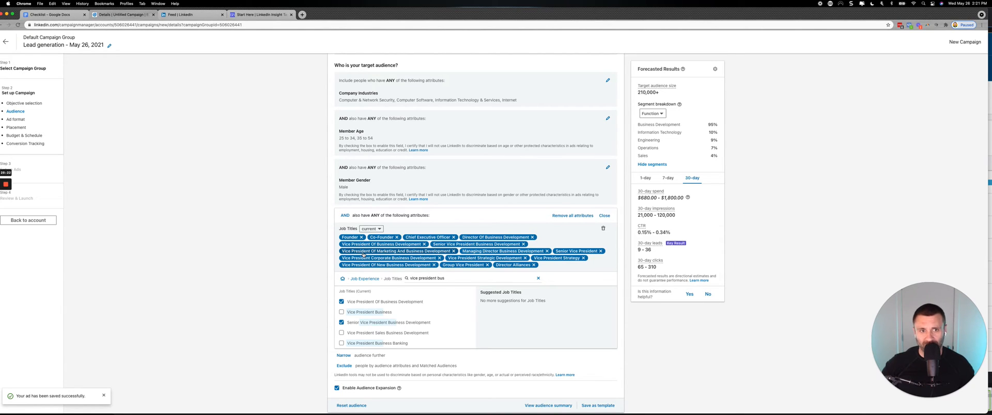
click(656, 114)
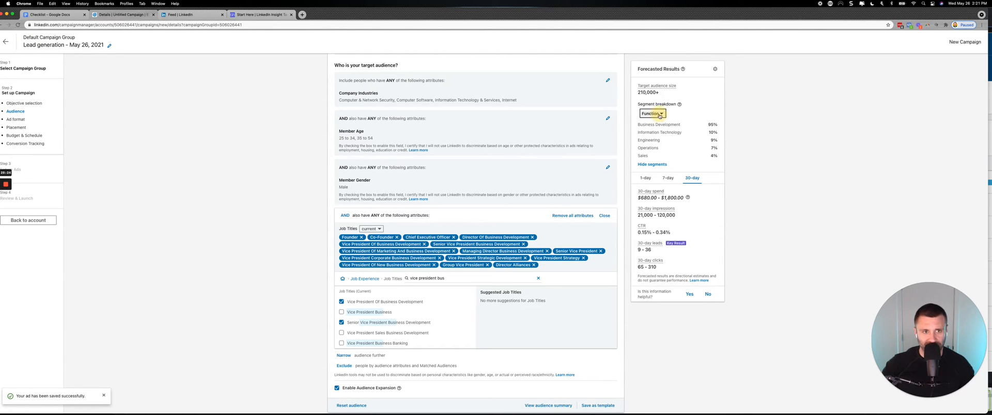
scroll(660, 128, down, 1)
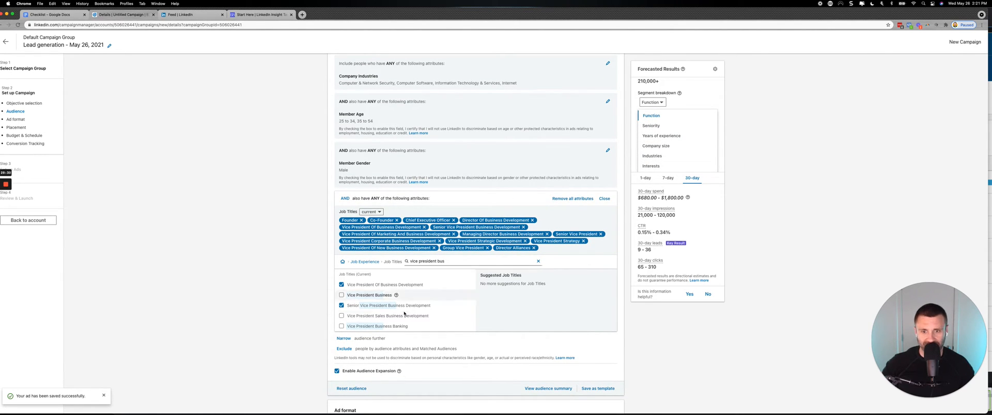
Add the Company Size attribute from the Company category and include 2-10, 11-50 and 51-200 employees.
click(359, 262)
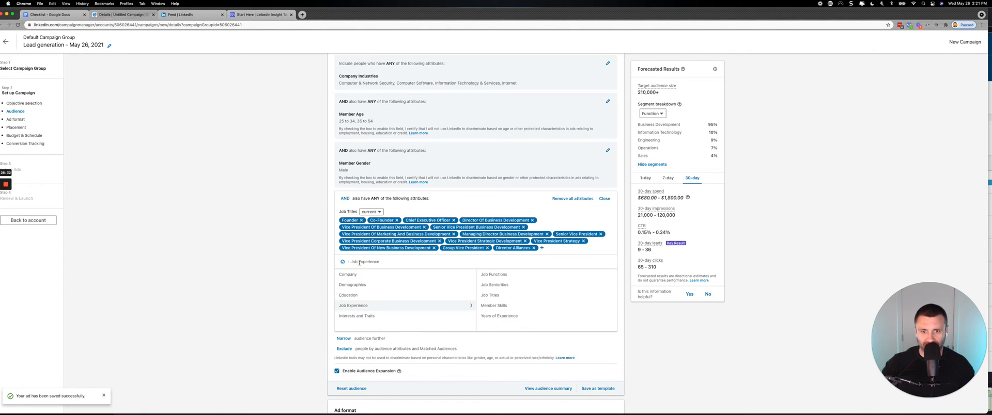
click(347, 274)
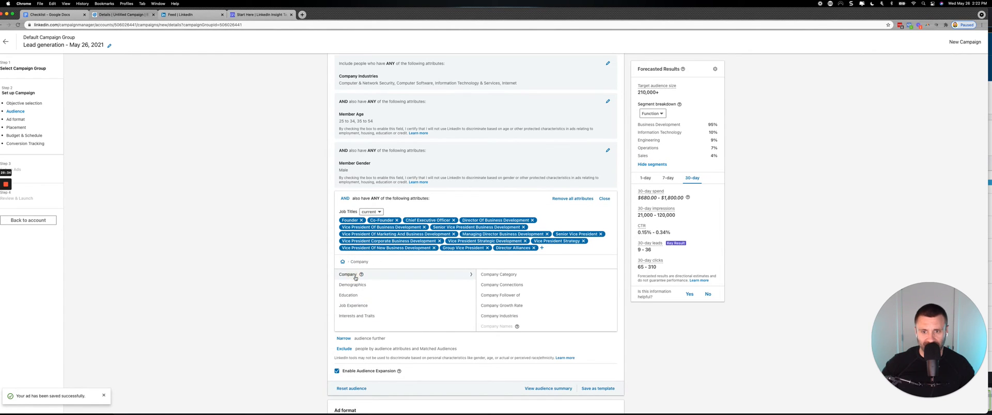
scroll(489, 329, up, 1)
scroll(489, 329, up, 2)
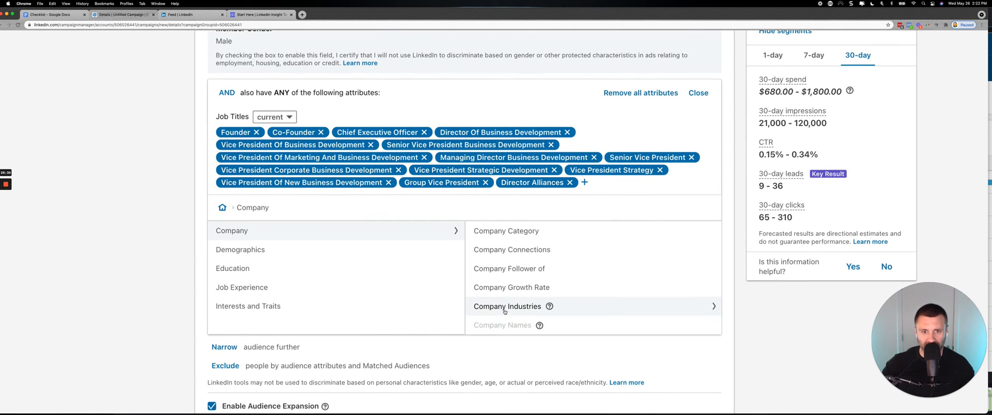
scroll(505, 312, down, 1)
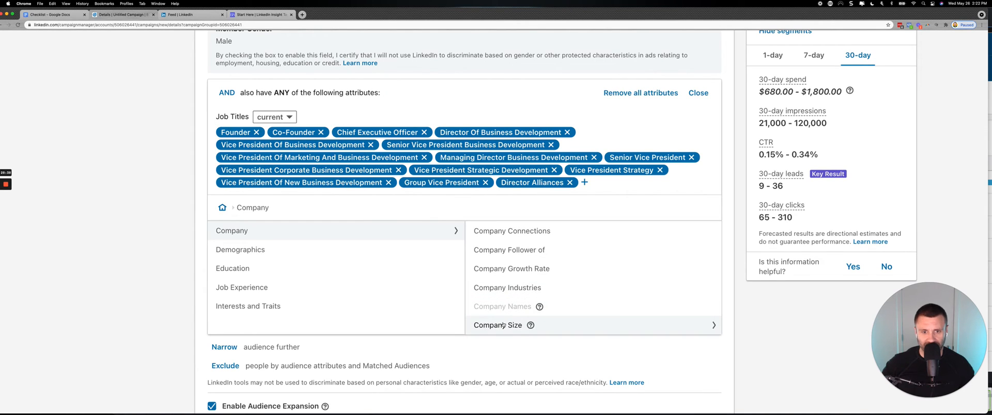
click(502, 324)
click(220, 249)
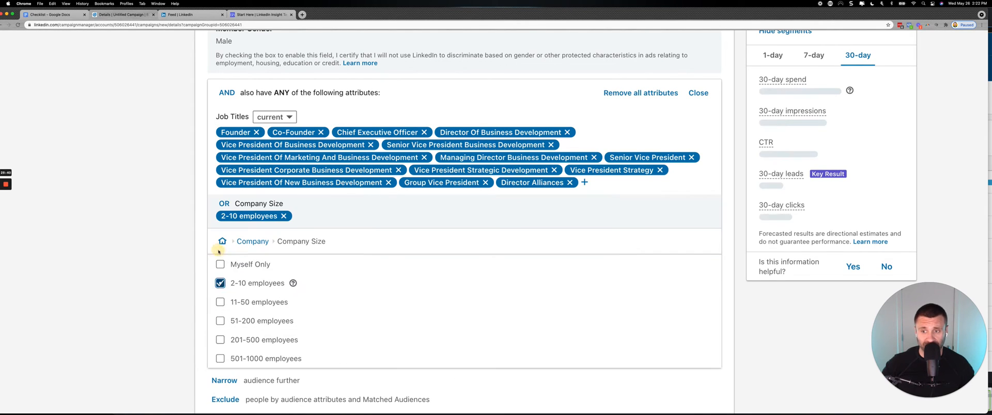
click(220, 302)
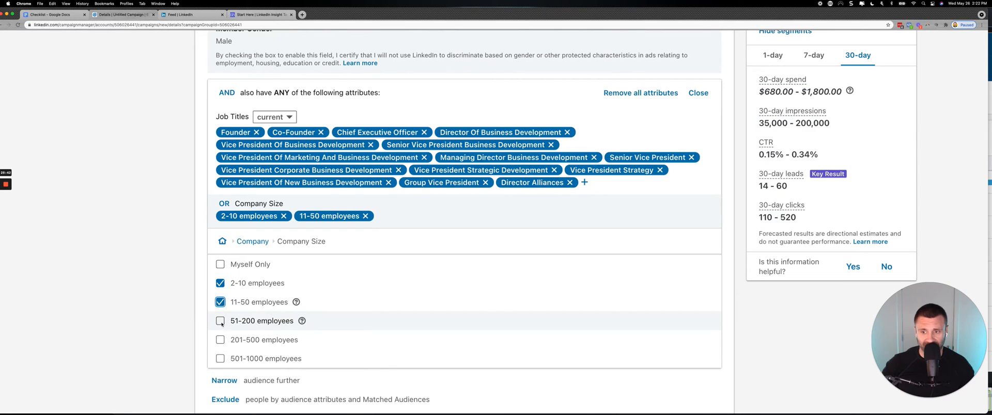
click(220, 321)
Turn the Company Size selections into a separate AND condition and check the audience criteria and forecast.
scroll(383, 255, up, 10)
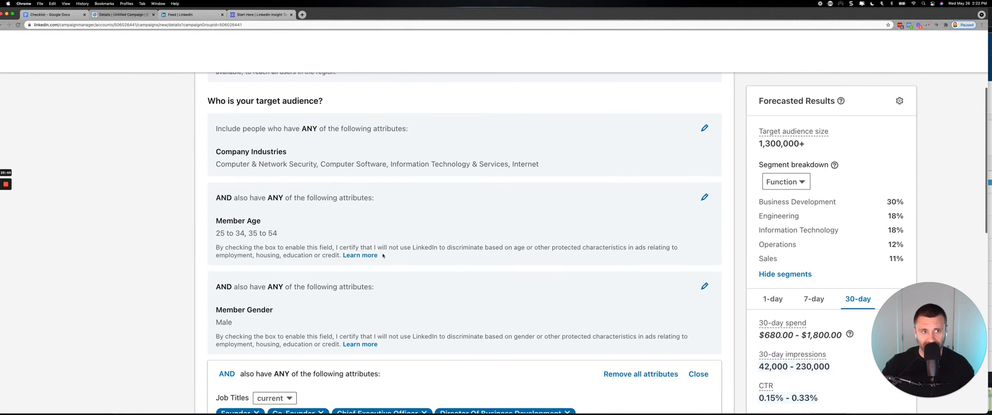
scroll(383, 255, down, 5)
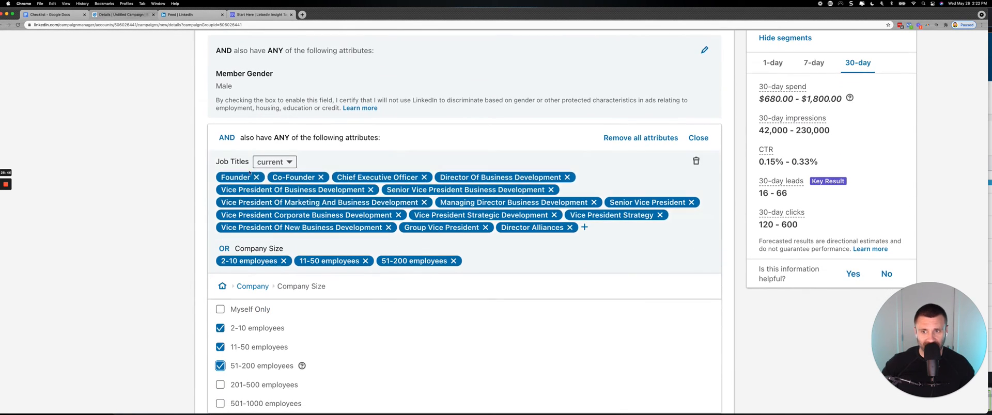
click(224, 249)
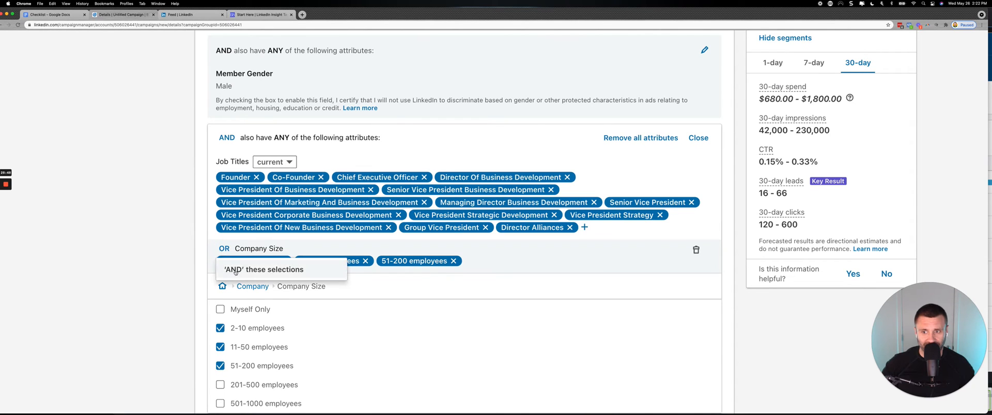
click(235, 269)
scroll(235, 272, up, 4)
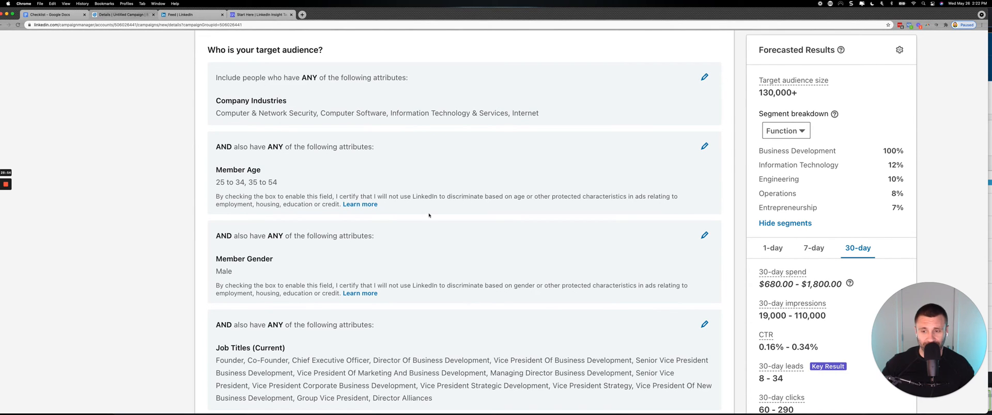
scroll(429, 216, down, 8)
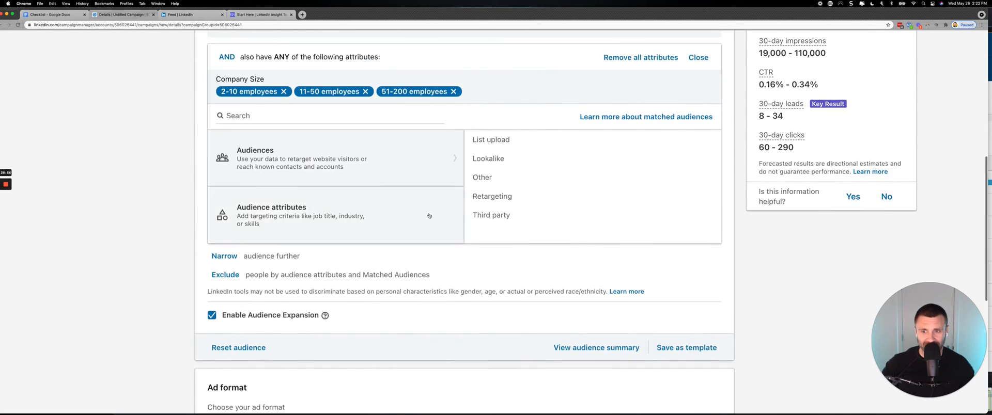
scroll(429, 215, up, 8)
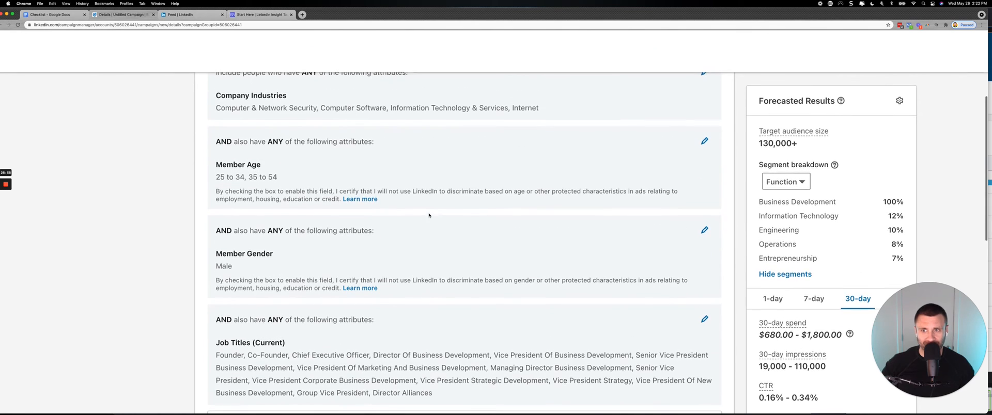
Open the Member Gender criterion for editing and remove Male from it.
scroll(429, 215, up, 1)
key(super+minus)
key(super+minus)
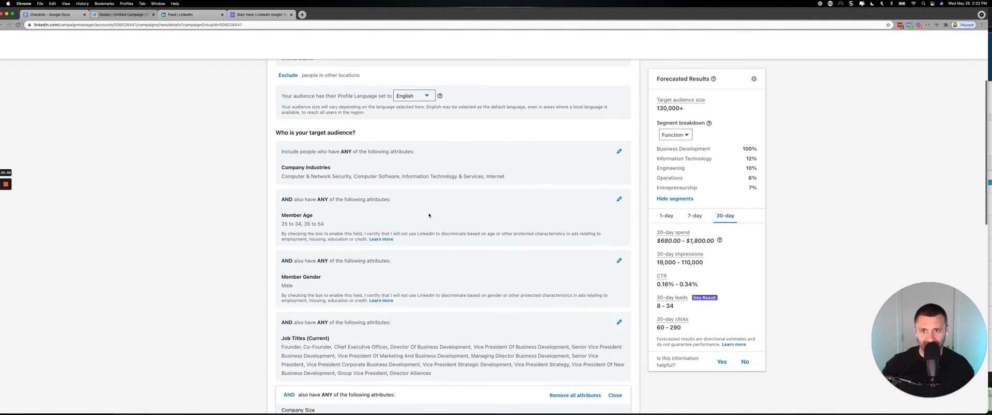
scroll(429, 216, up, 1)
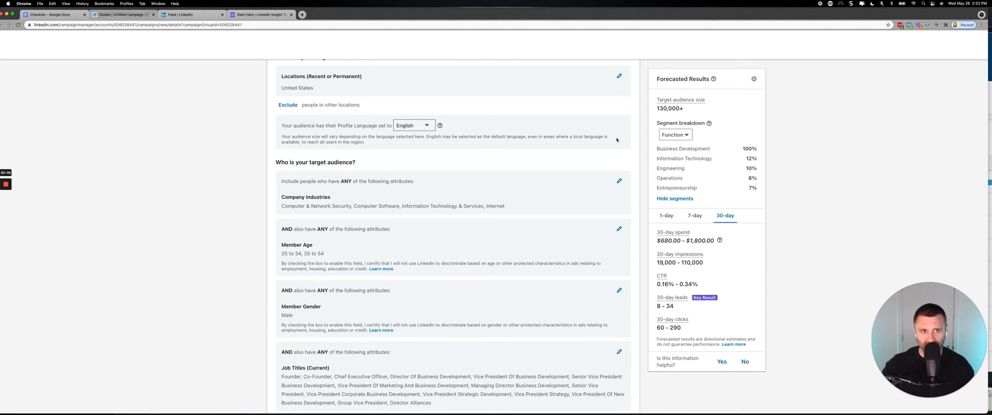
click(620, 292)
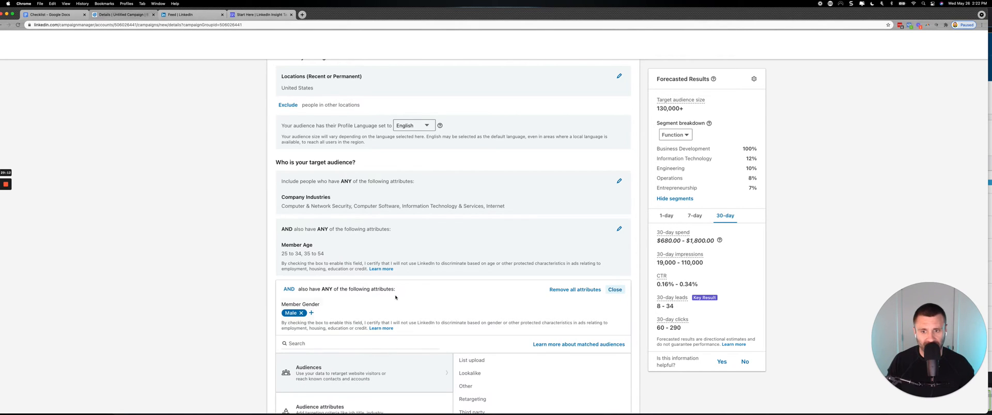
click(300, 313)
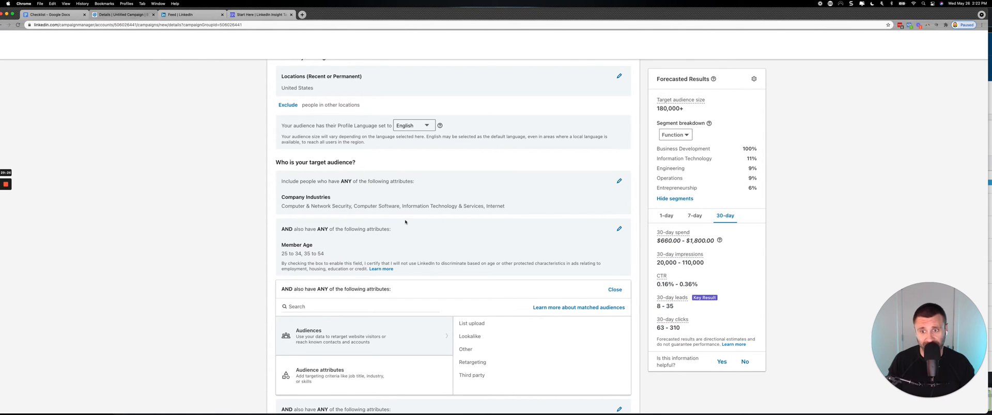
Search the company industries for "finan" and include Financial Services in the target audience.
click(619, 180)
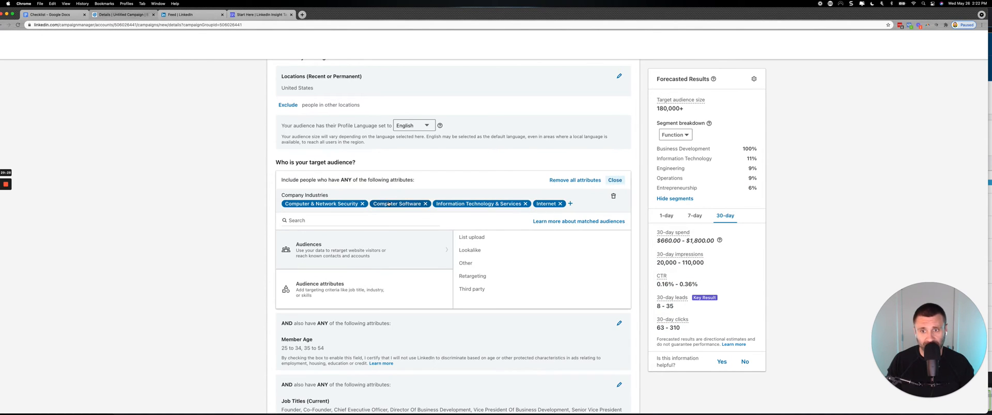
click(570, 204)
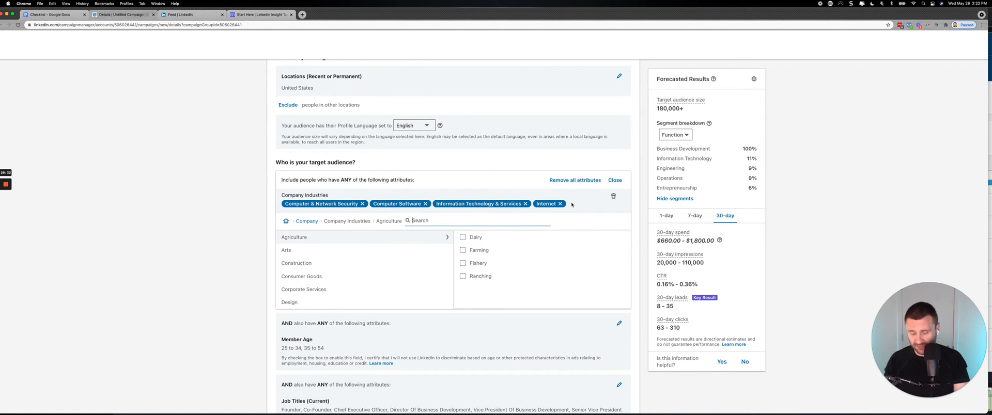
text(finan)
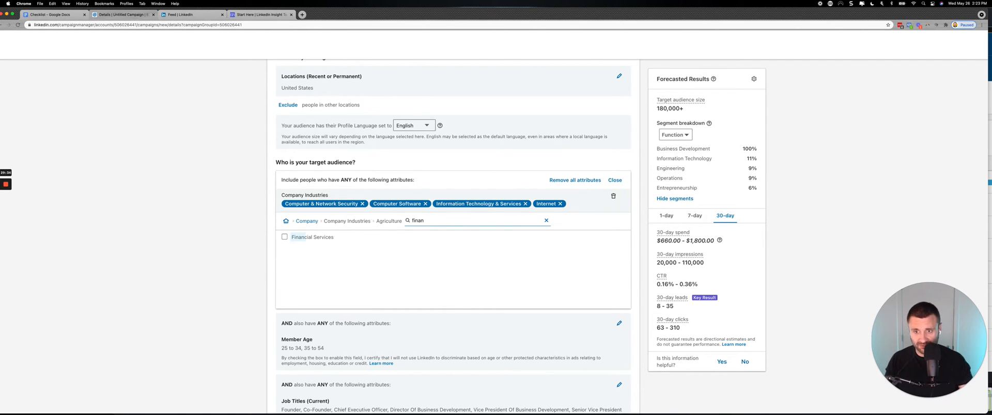
click(284, 237)
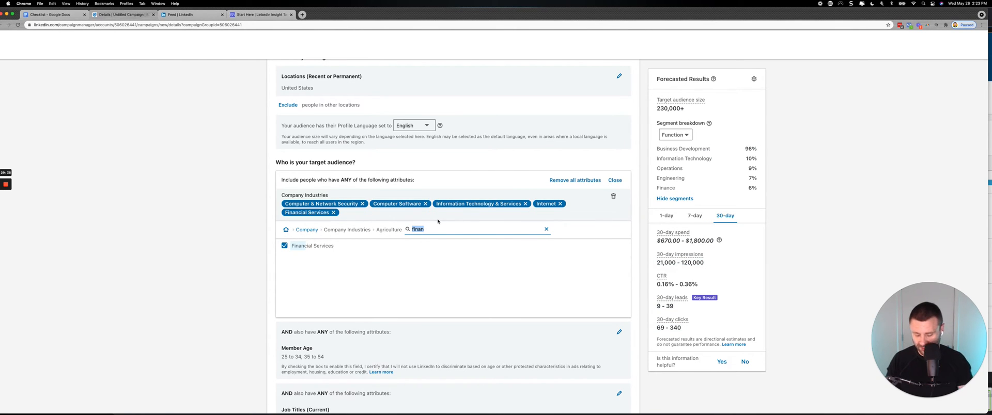
Search the company industries for "legal", include Legal Services, and close the industries criterion.
text(legal)
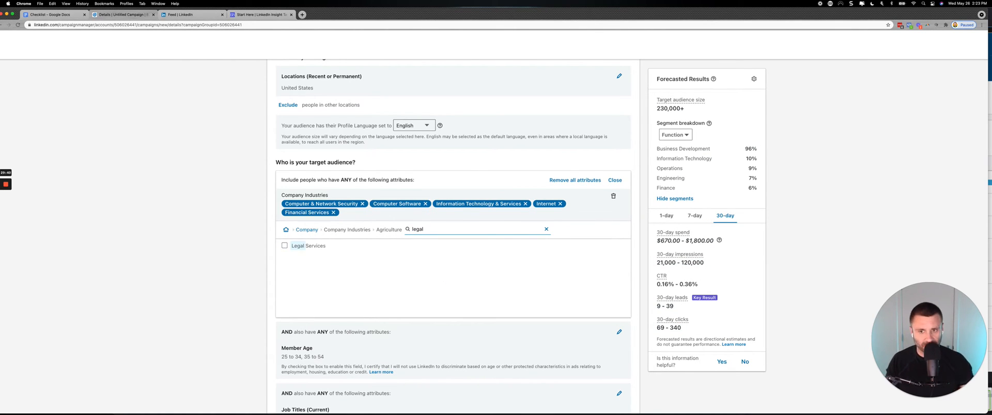
click(284, 245)
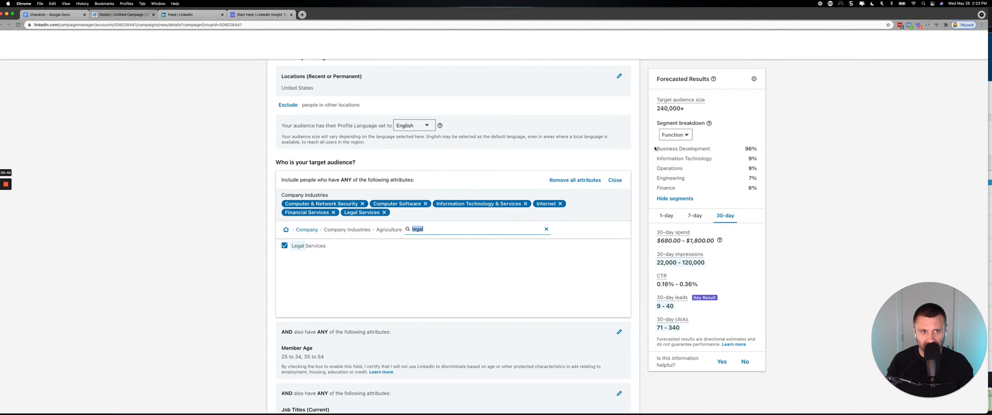
click(228, 225)
scroll(228, 225, down, 6)
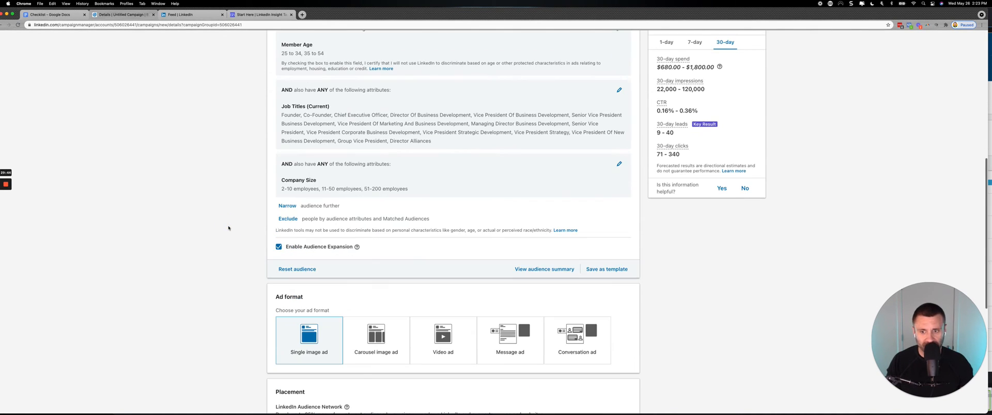
scroll(228, 227, up, 4)
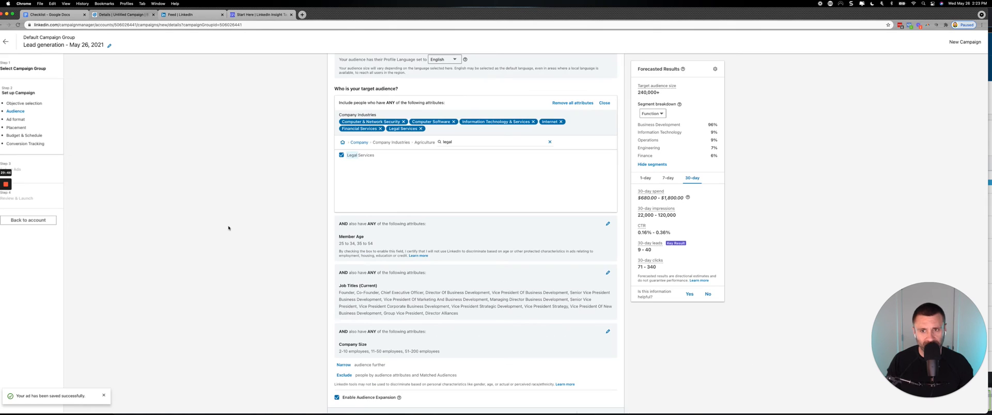
click(604, 103)
Review the audience criteria from location to company size, along with the audience expansion option and ad format section.
scroll(341, 141, up, 4)
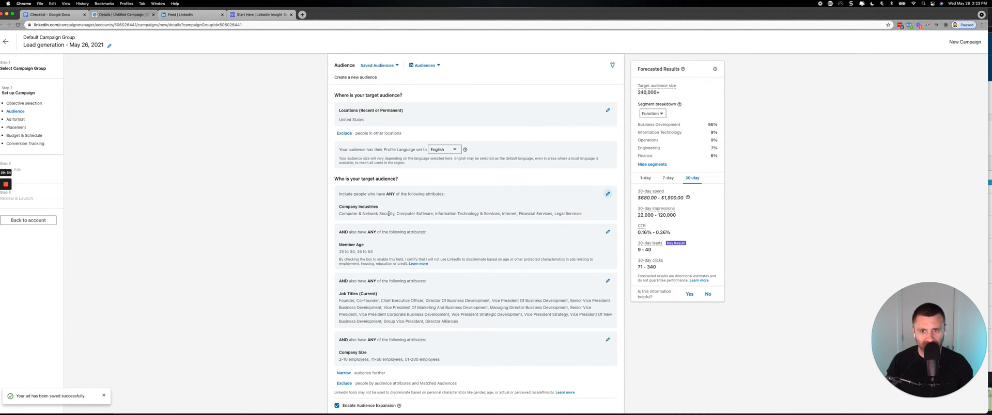
scroll(379, 221, down, 2)
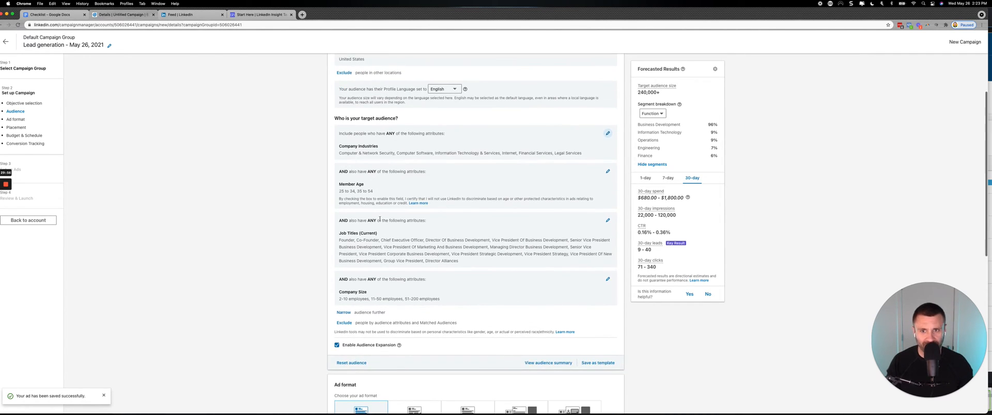
scroll(379, 221, down, 3)
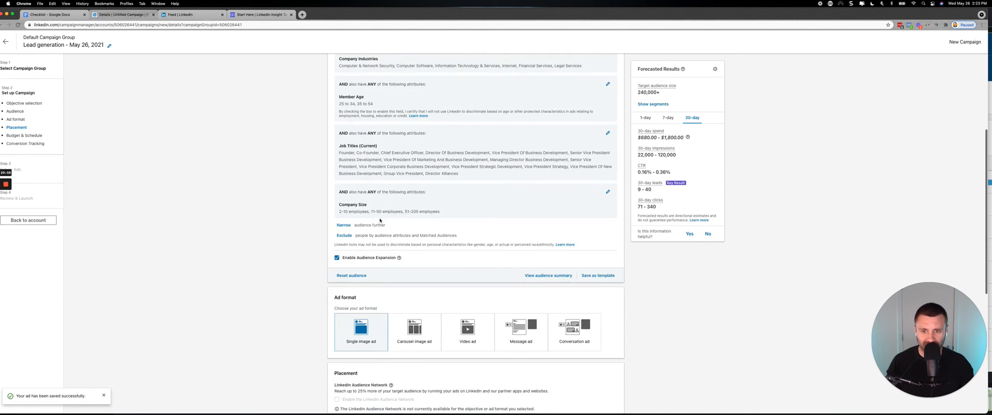
scroll(387, 216, up, 5)
scroll(387, 215, right, 3)
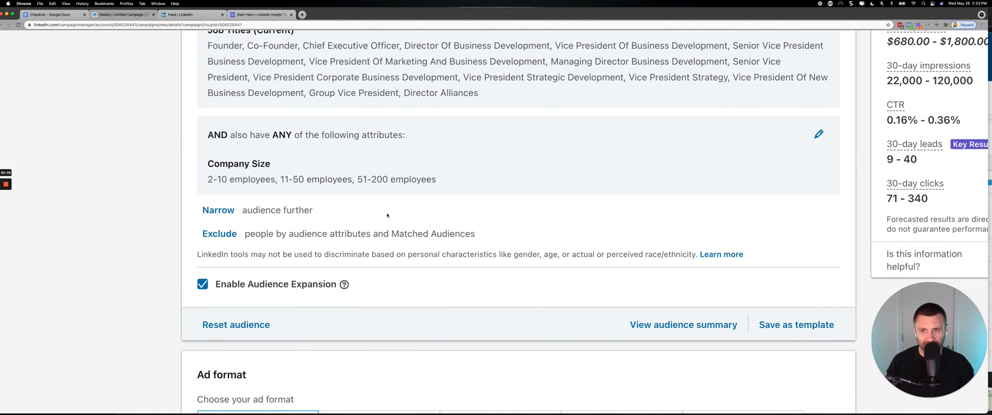
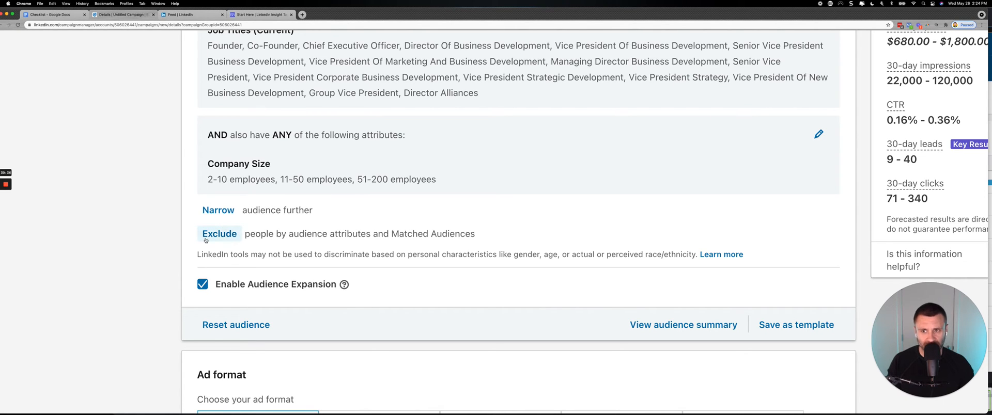
Exclude the website retargeting audience "8 Words - App Submit" from the target audience and close the exclusion criteria.
click(205, 238)
scroll(212, 238, down, 2)
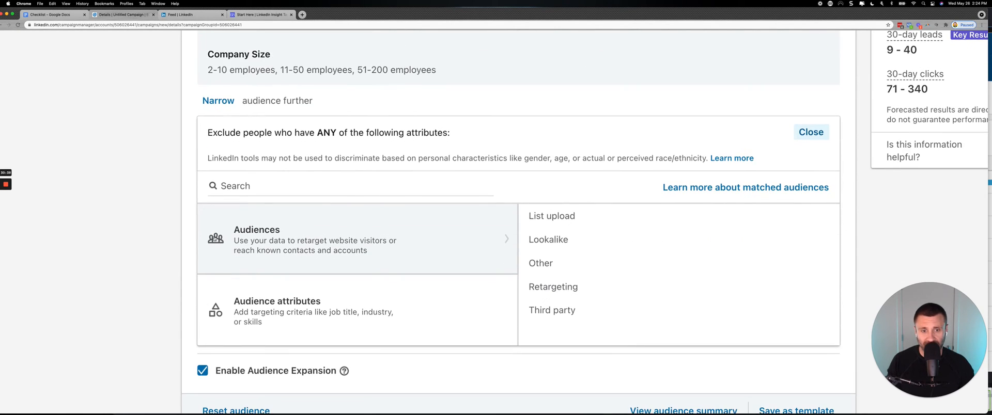
scroll(214, 238, down, 1)
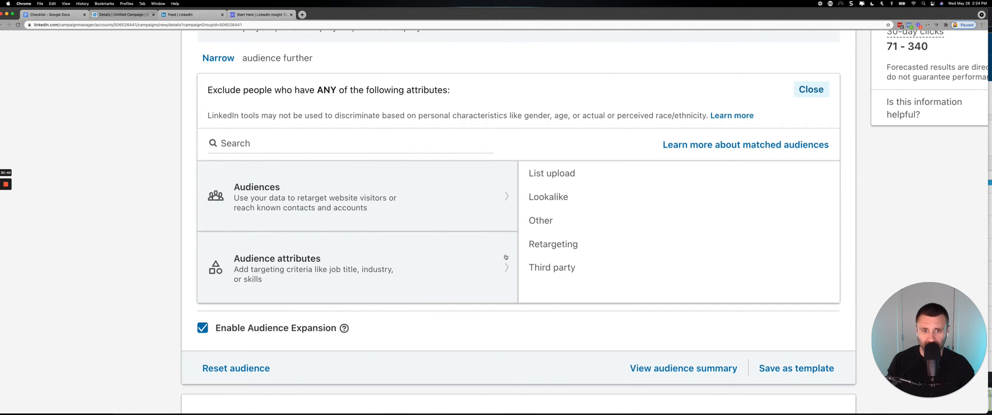
click(550, 248)
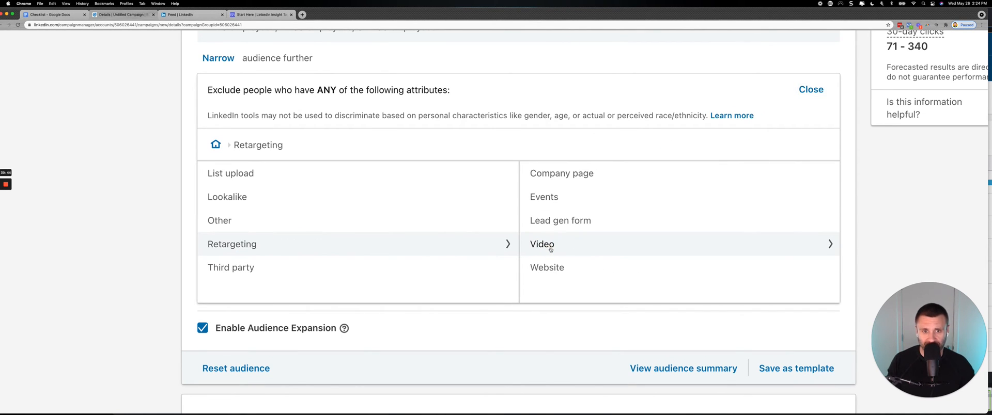
click(545, 267)
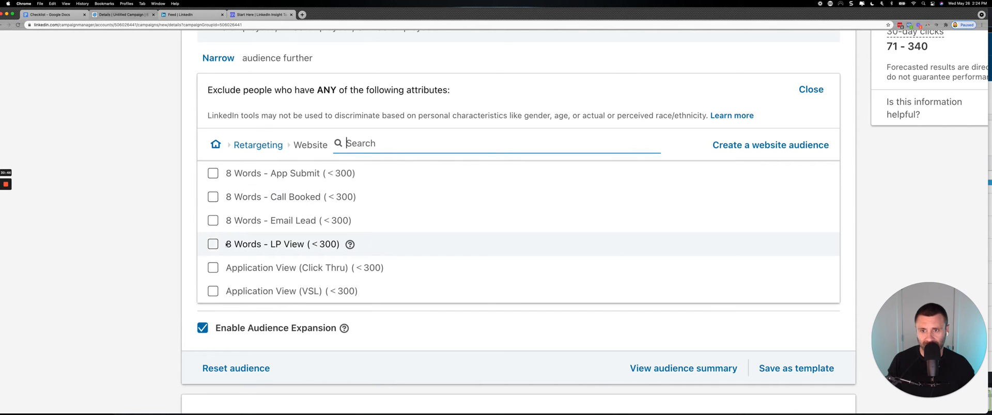
click(212, 174)
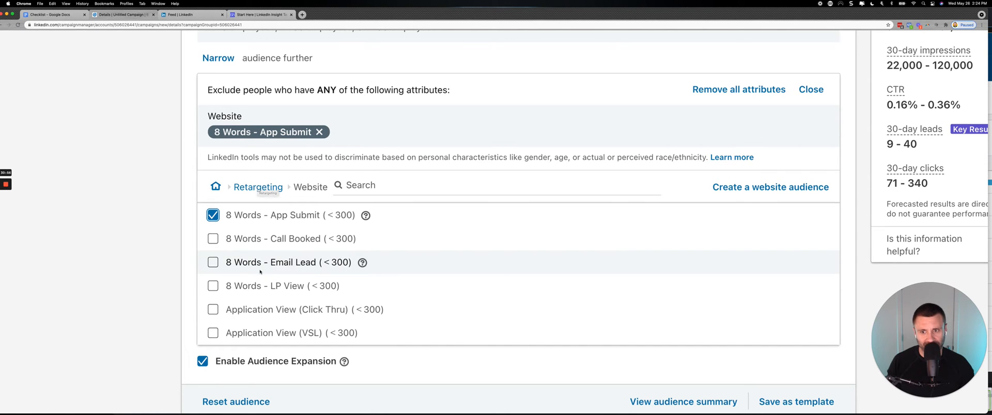
scroll(265, 191, up, 1)
scroll(265, 191, up, 3)
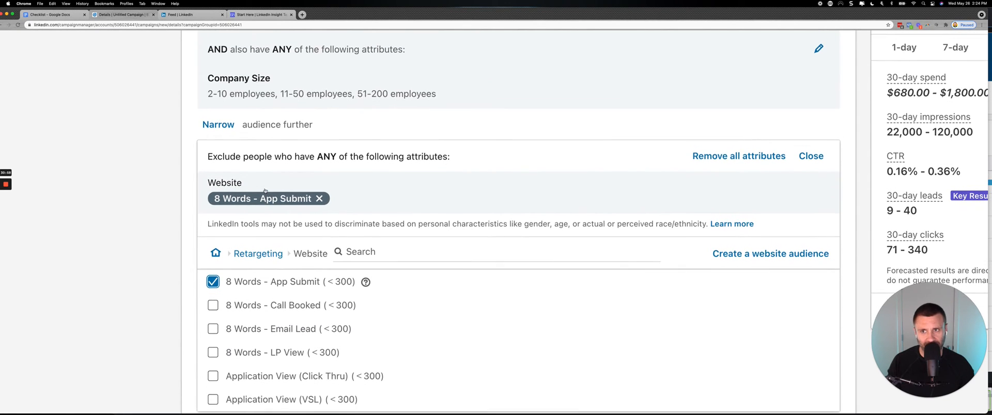
scroll(263, 195, up, 3)
scroll(256, 181, up, 3)
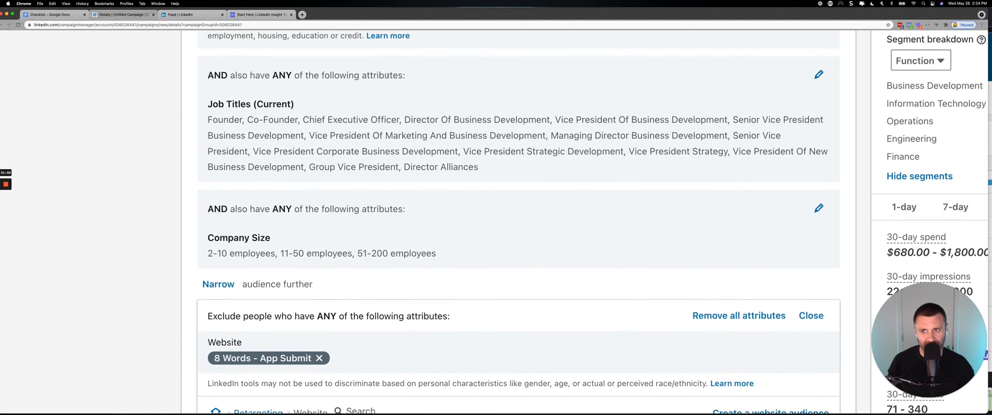
scroll(248, 256, down, 5)
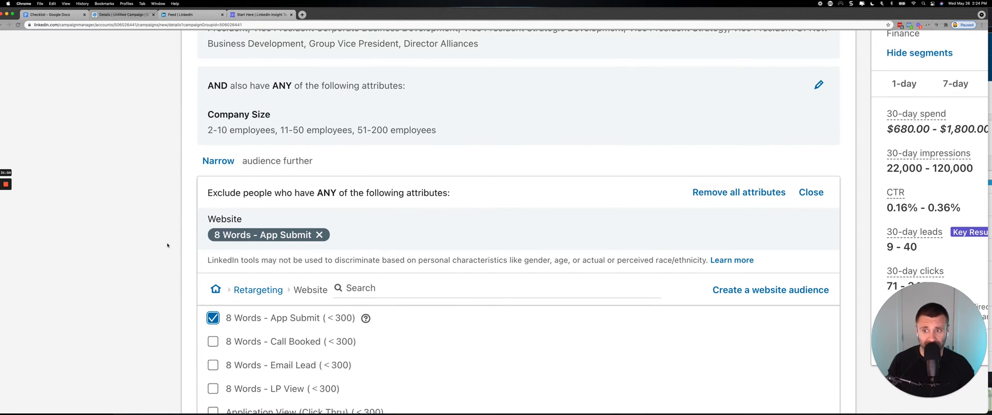
scroll(167, 246, down, 3)
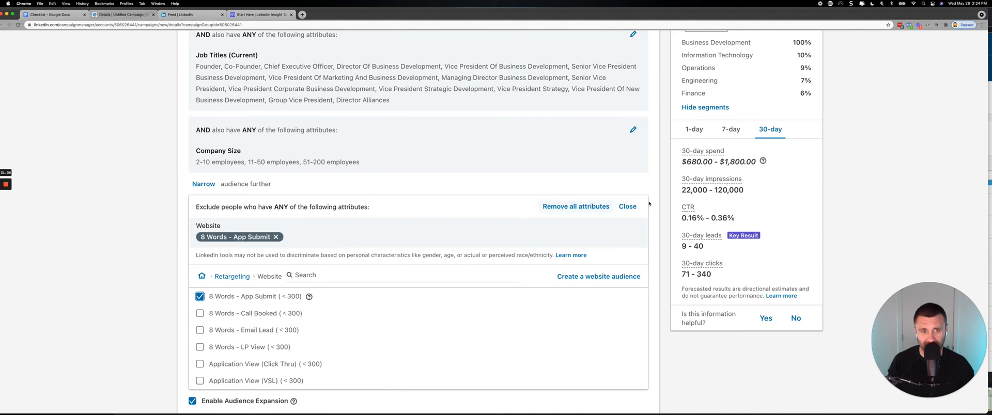
click(628, 207)
Turn off Audience Expansion for the campaign's target audience.
scroll(280, 217, down, 5)
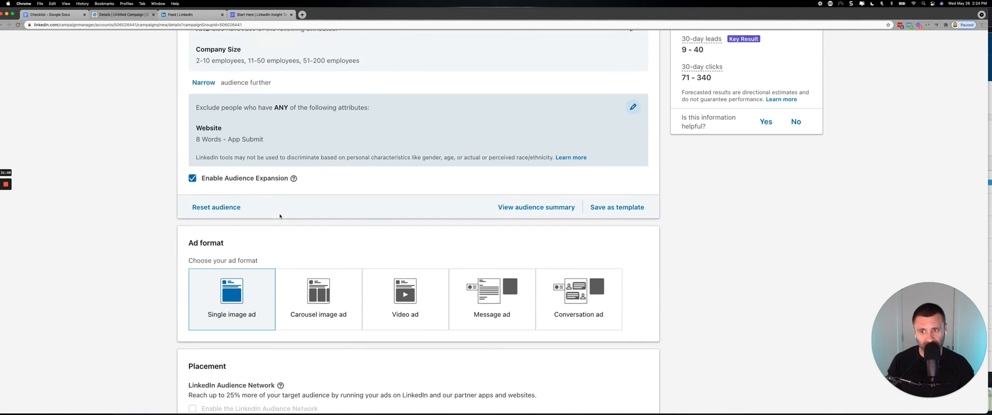
scroll(279, 216, up, 5)
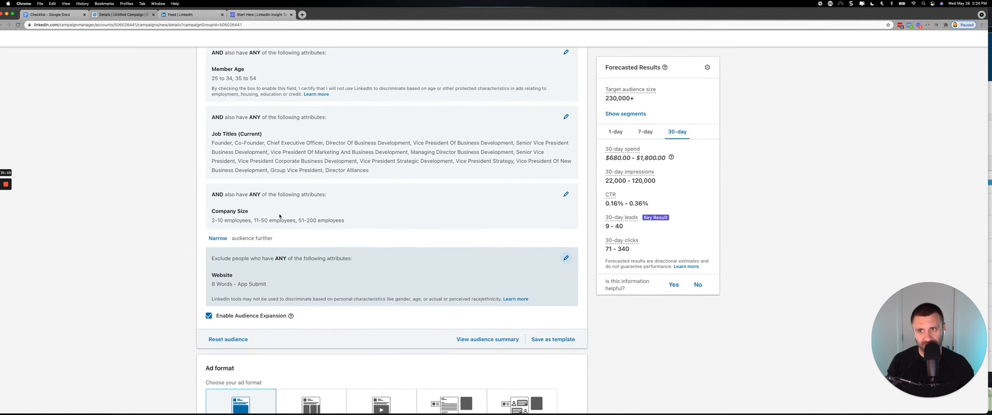
scroll(279, 216, up, 10)
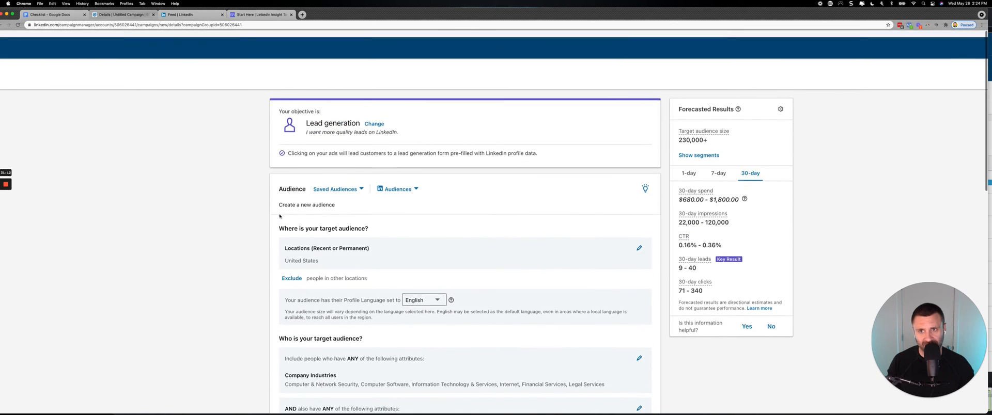
scroll(280, 217, down, 15)
scroll(279, 215, up, 2)
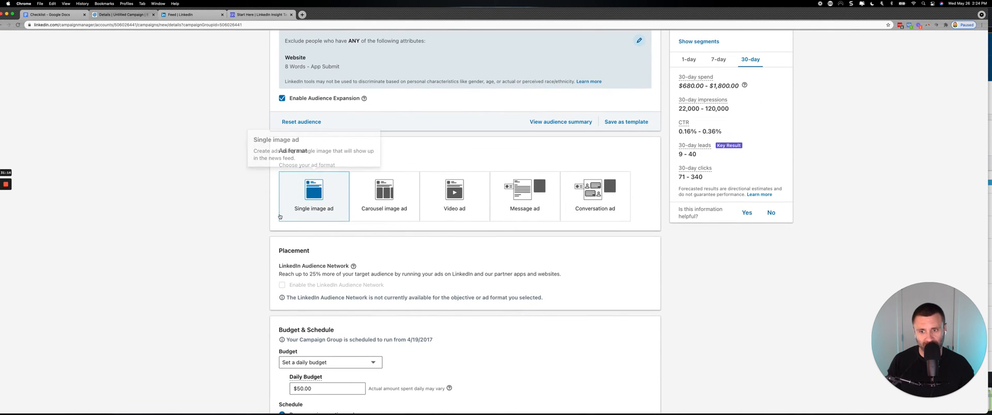
scroll(279, 215, up, 4)
scroll(283, 186, up, 1)
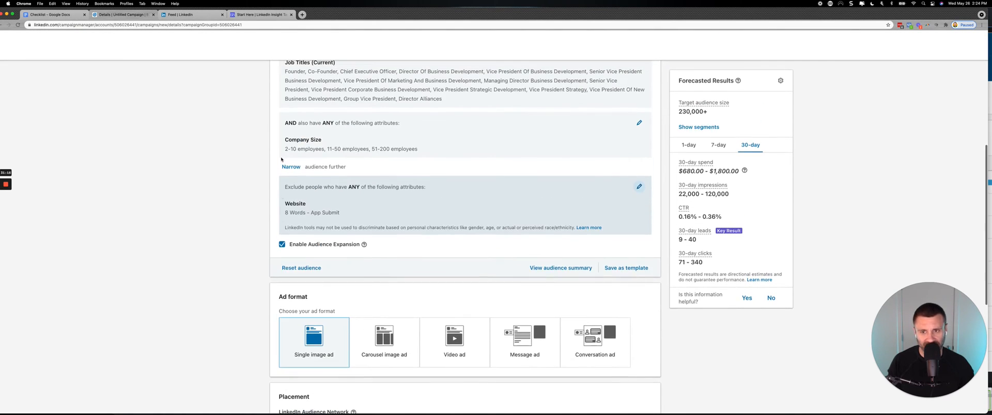
scroll(288, 214, up, 5)
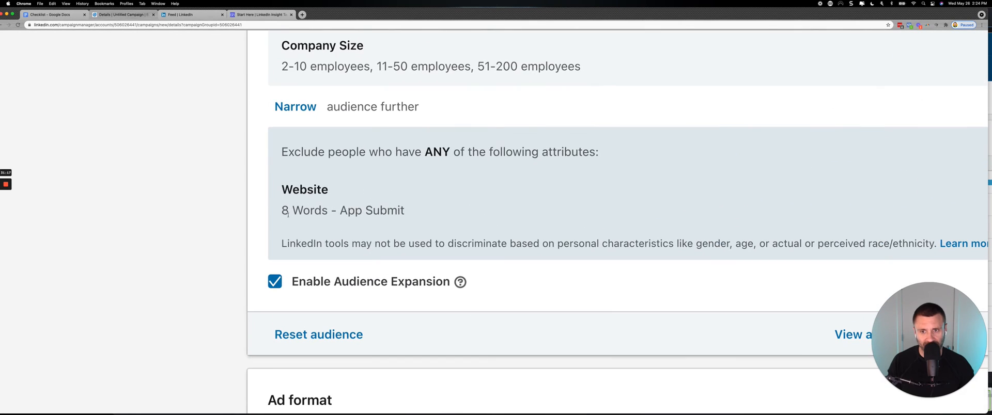
click(278, 283)
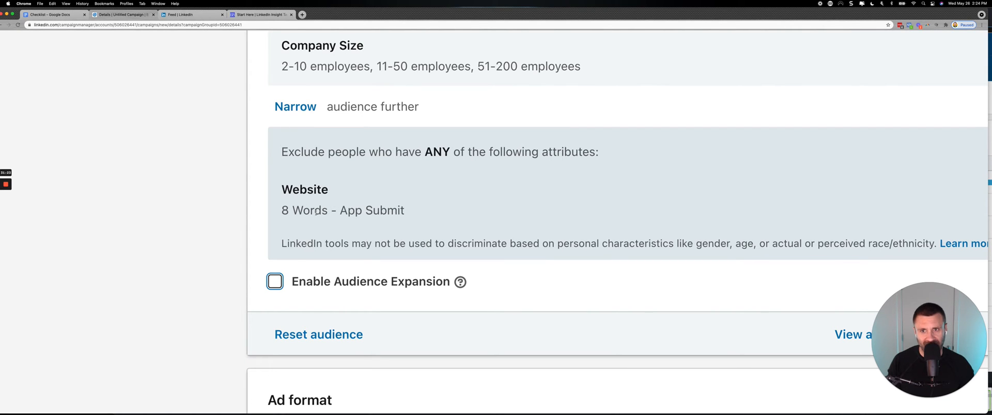
Try the lifetime budget option for the campaign's budget.
scroll(276, 227, down, 5)
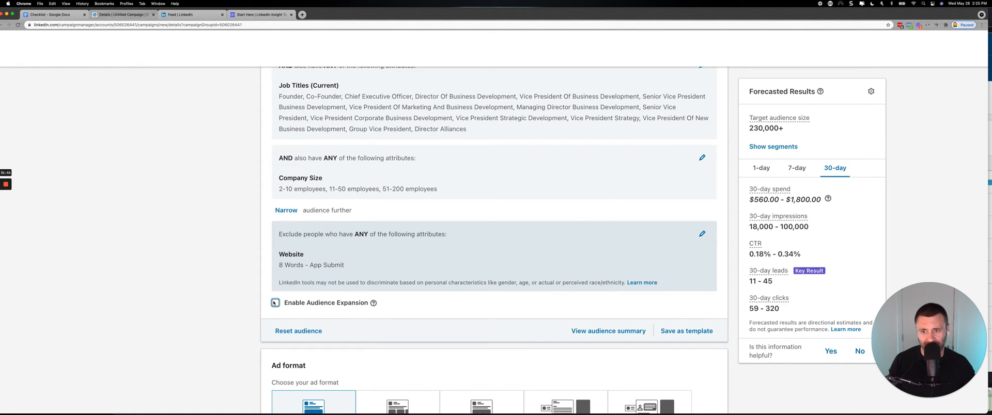
scroll(275, 303, down, 5)
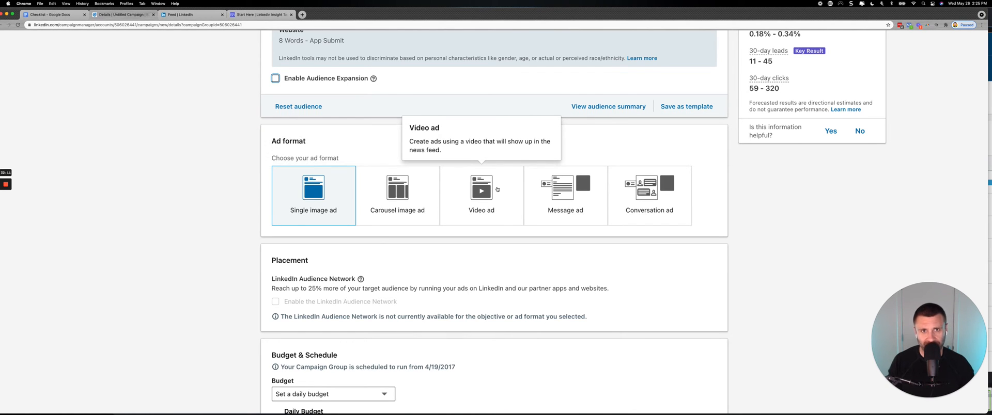
scroll(496, 189, down, 3)
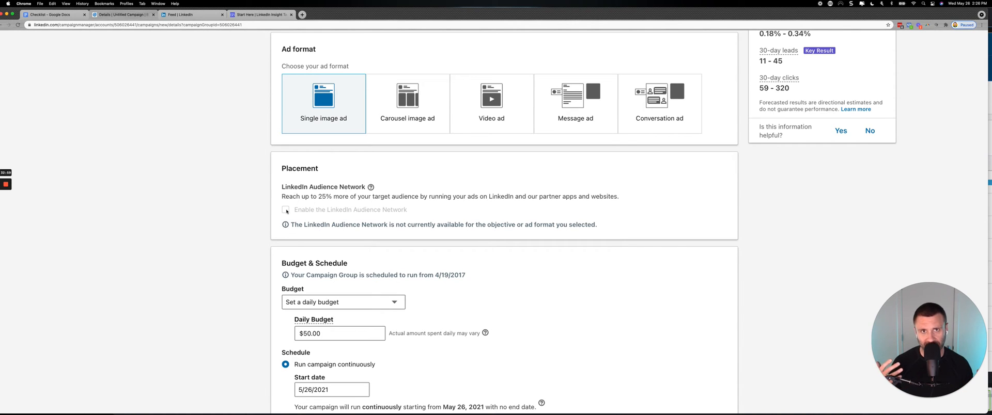
scroll(286, 211, down, 5)
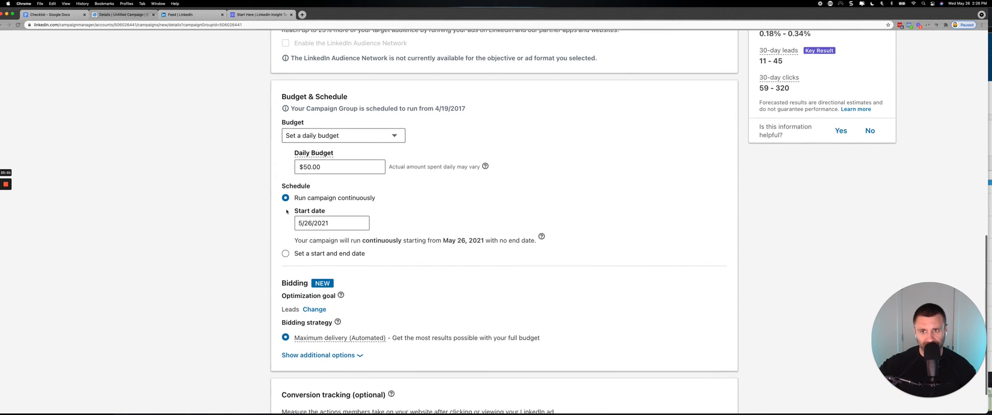
click(363, 118)
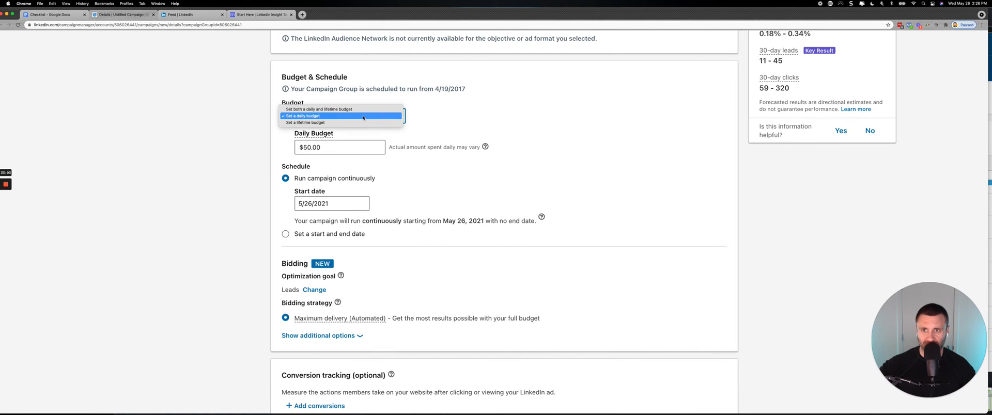
click(336, 122)
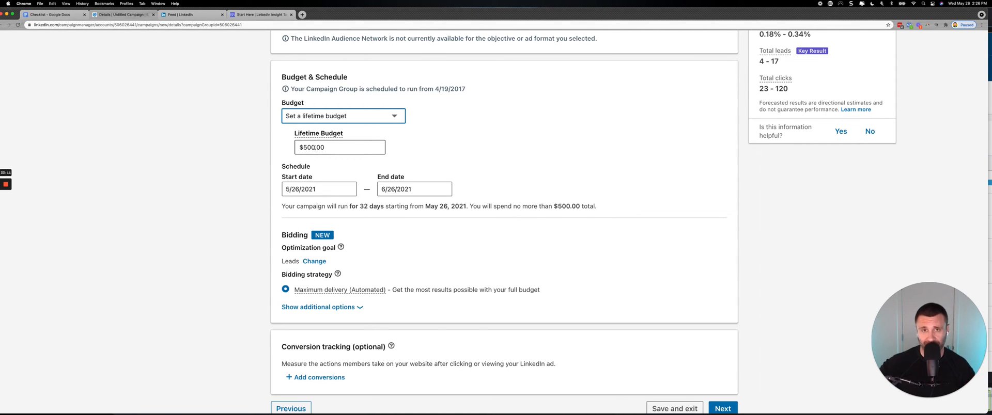
Set the campaign's budget type to a daily budget, keeping the amount at $50.00.
click(344, 118)
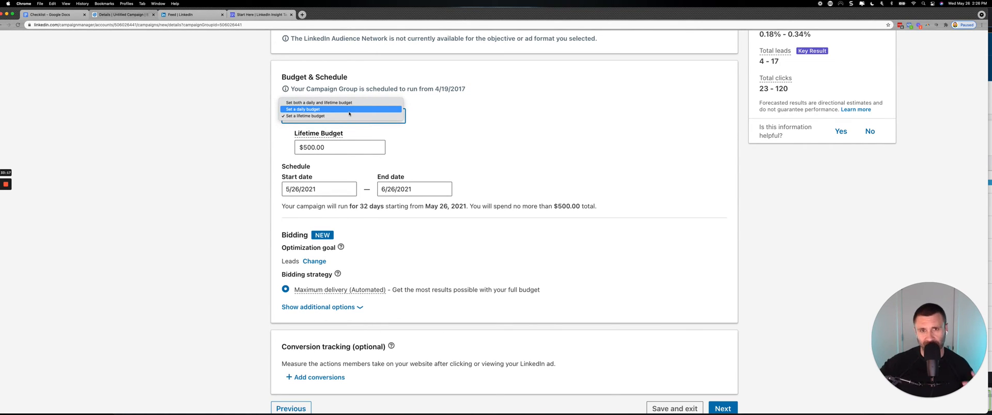
click(349, 111)
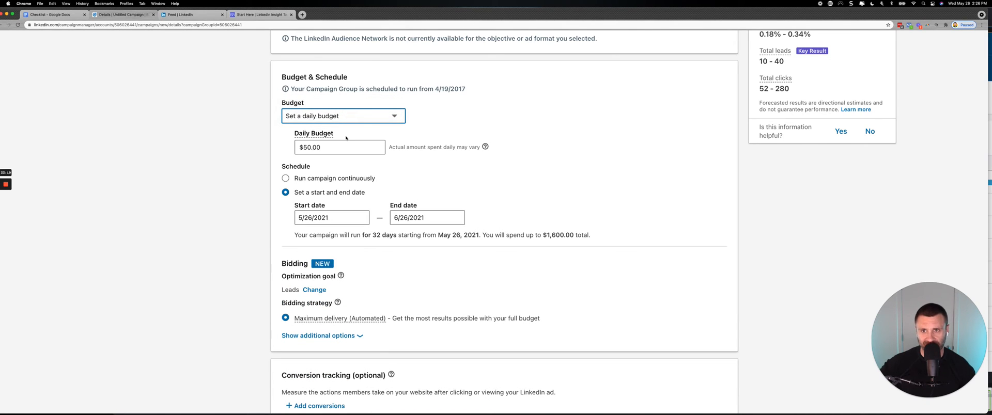
click(305, 148)
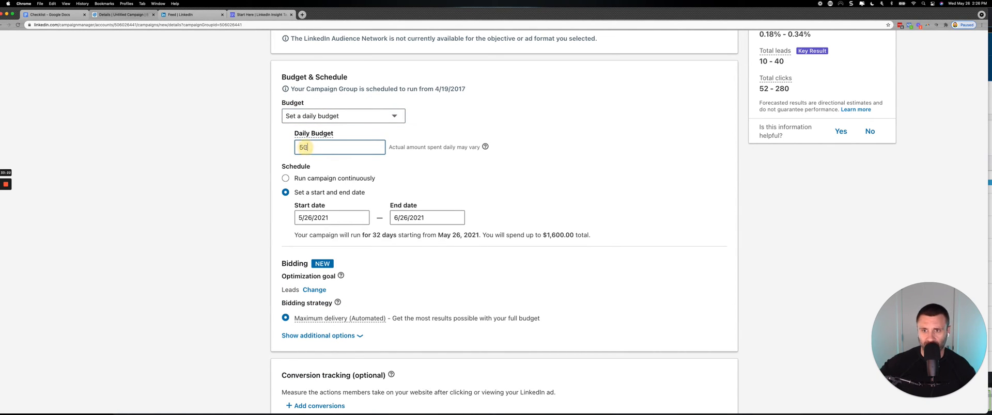
click(345, 161)
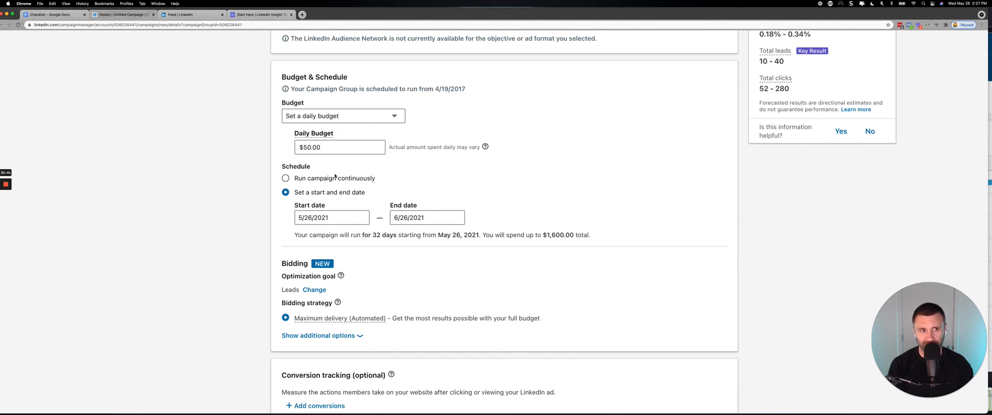
Schedule the campaign to run continuously instead of between a start and end date.
scroll(335, 176, down, 2)
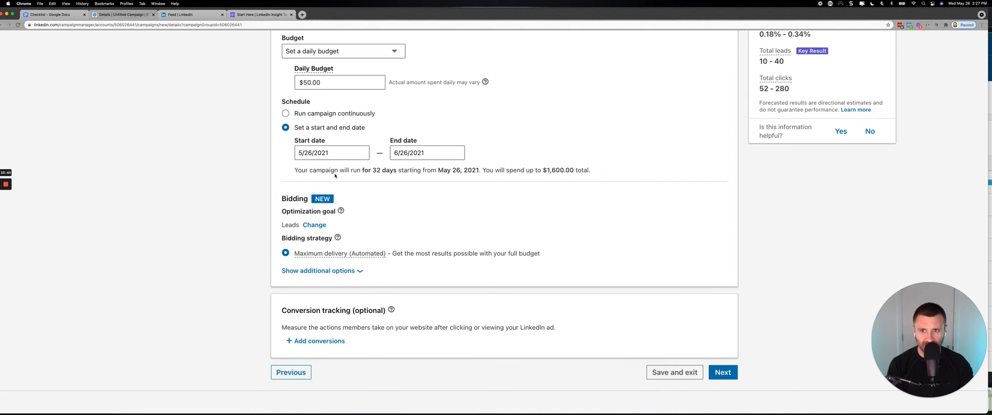
scroll(324, 81, up, 1)
scroll(324, 81, up, 2)
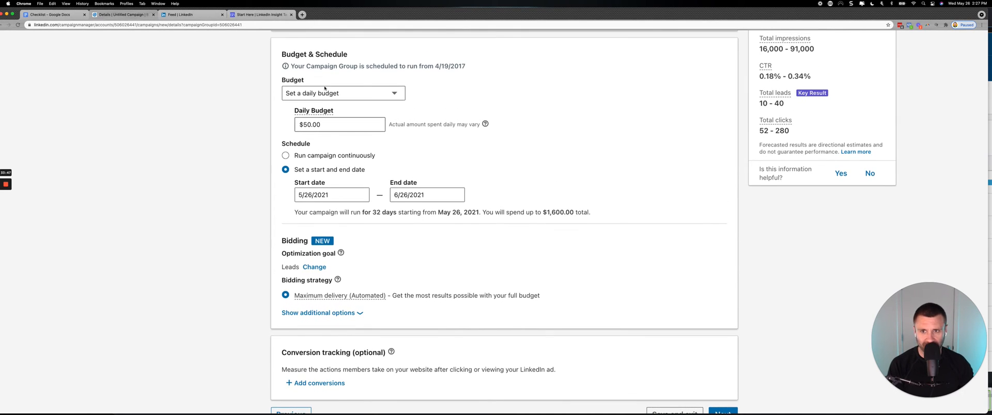
click(285, 155)
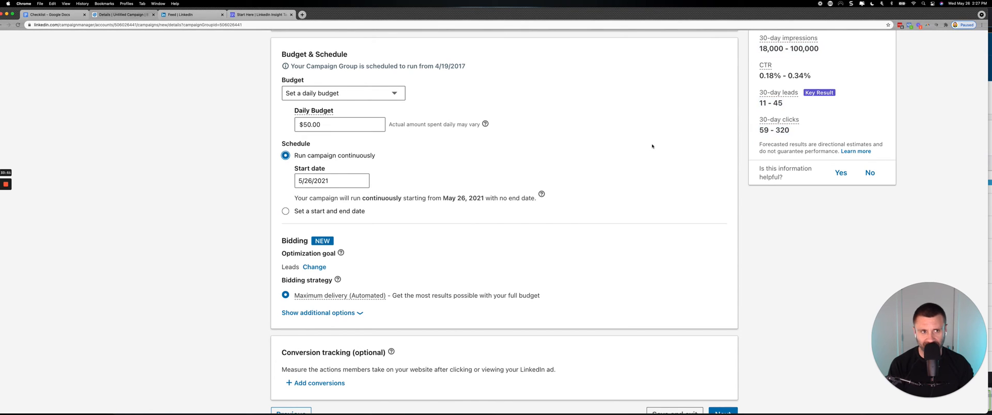
Open the bidding optimization goal for changing and choose Leads (recommended).
scroll(706, 125, up, 2)
scroll(706, 124, up, 2)
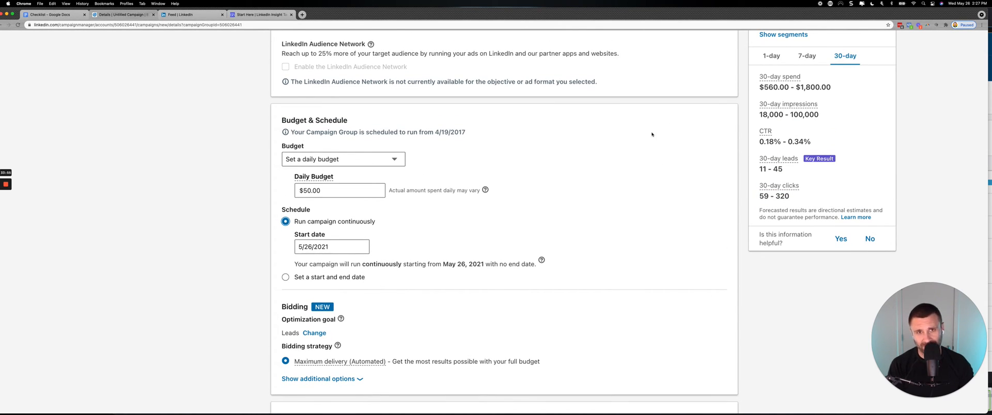
scroll(373, 228, down, 3)
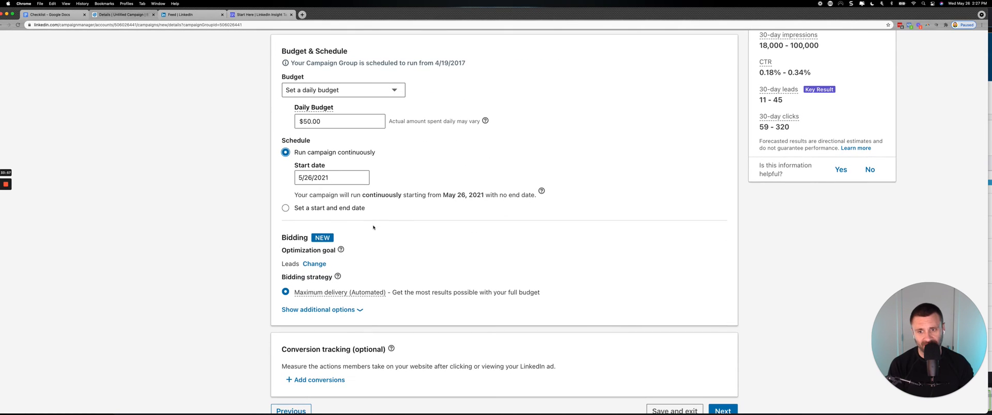
click(305, 264)
click(305, 266)
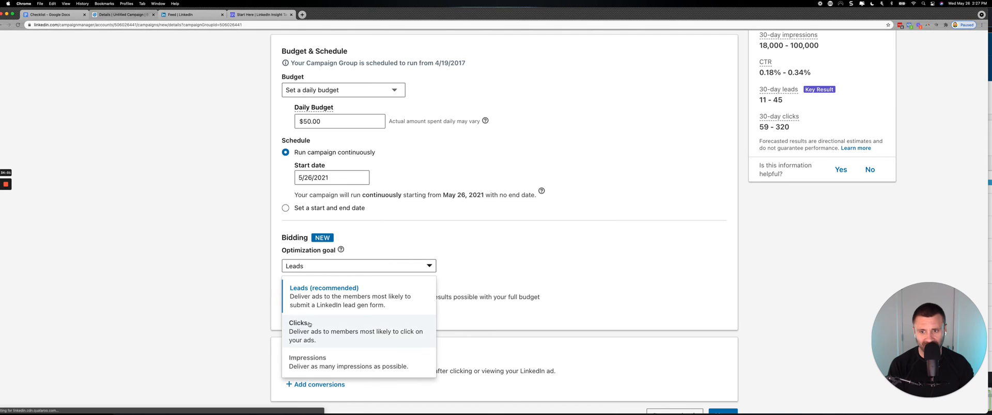
click(320, 296)
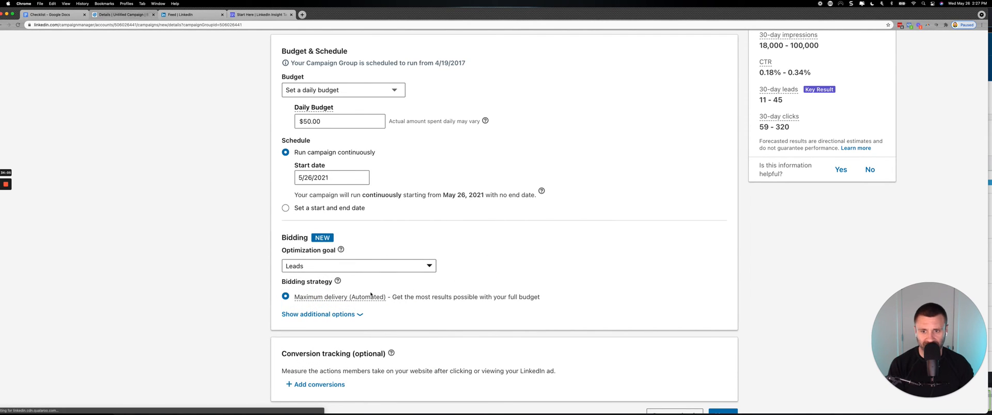
Examine the Maximum delivery bidding strategy and reveal the additional bidding options.
mouse_move(370, 294)
mouse_move(302, 297)
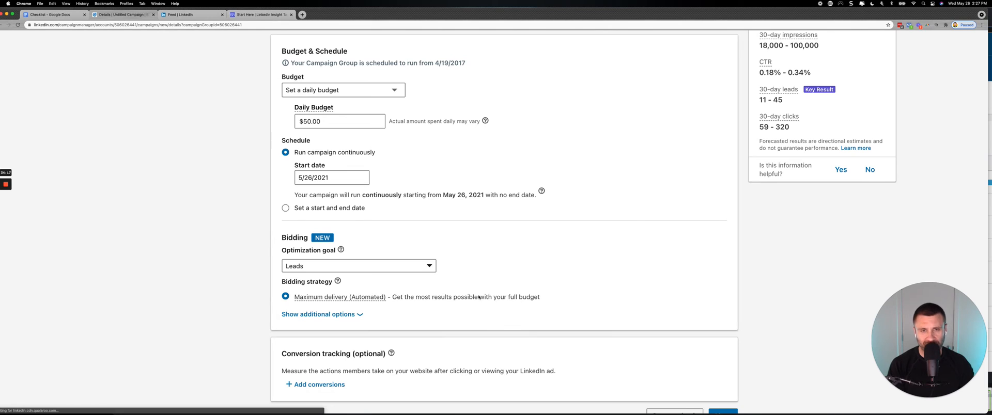
click(351, 315)
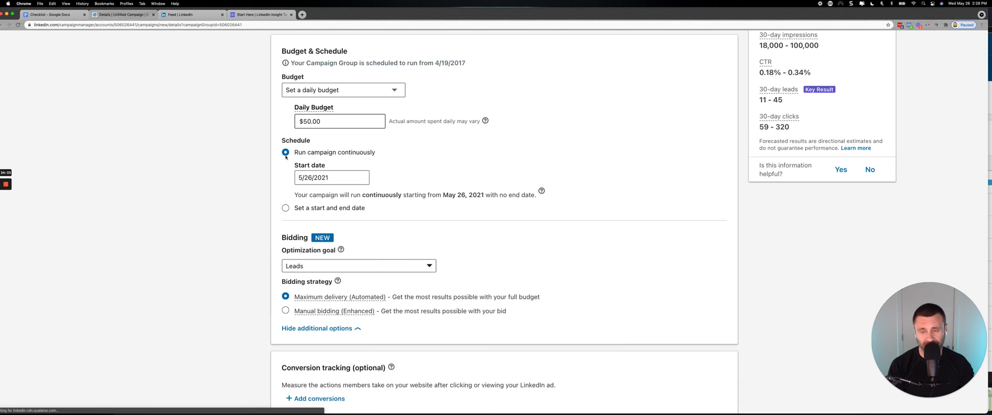
Switch the bidding strategy to Manual bidding (Enhanced) and try a bid of $1.00 per click.
click(286, 312)
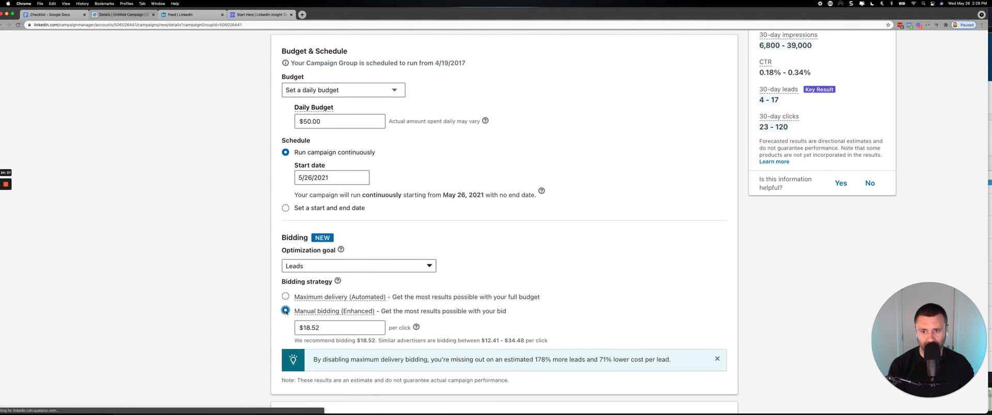
scroll(310, 294, down, 2)
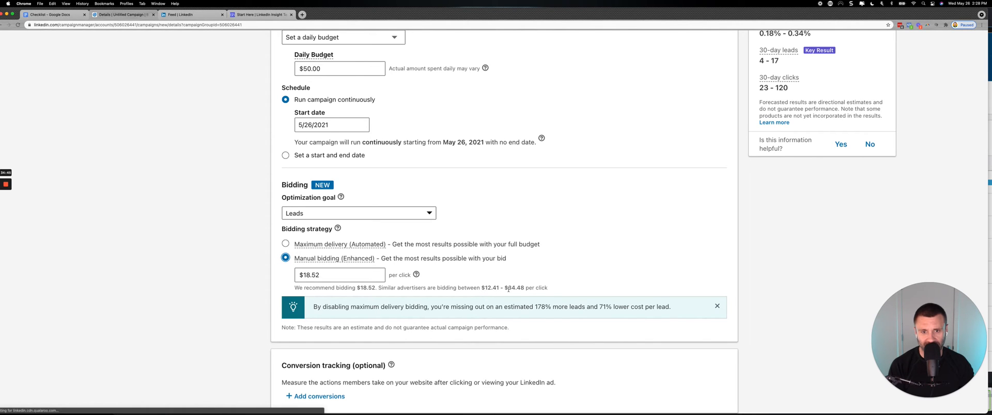
click(322, 278)
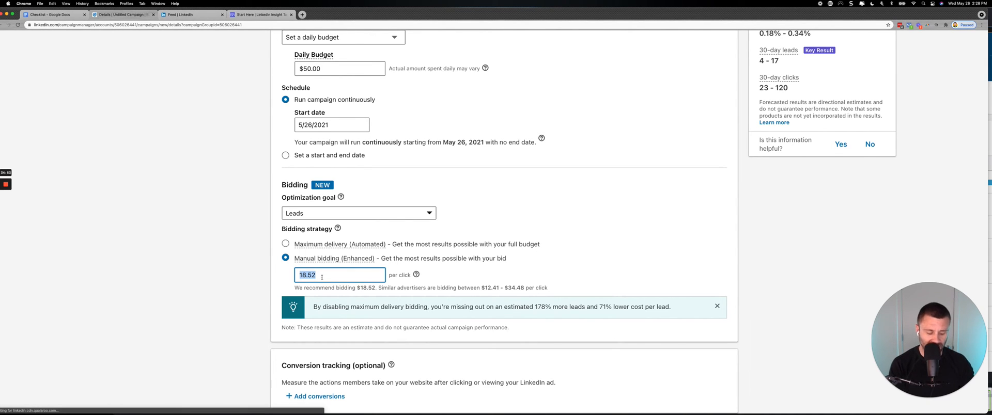
text(1.)
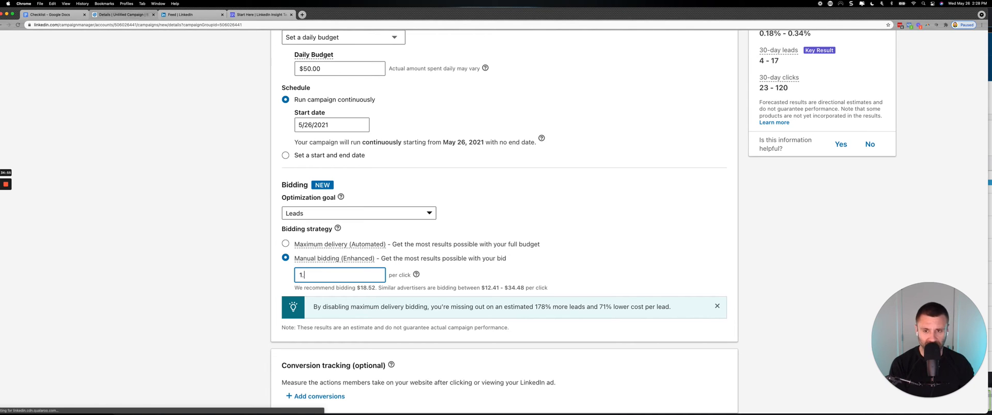
text(00)
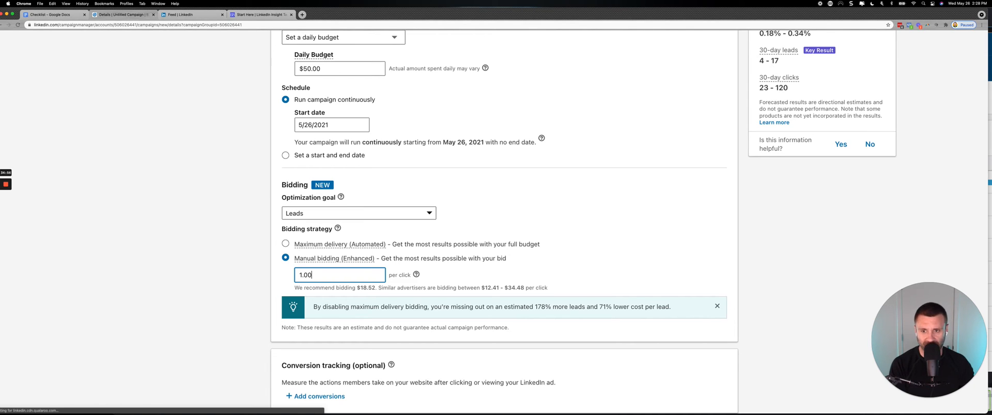
click(283, 282)
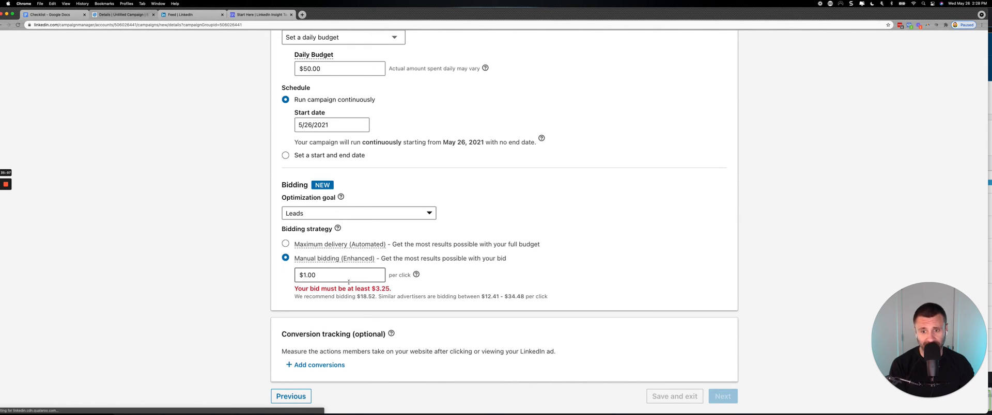
Set the manual bid to $3.25 per click and review it against the forecast and daily budget.
double_click(327, 278)
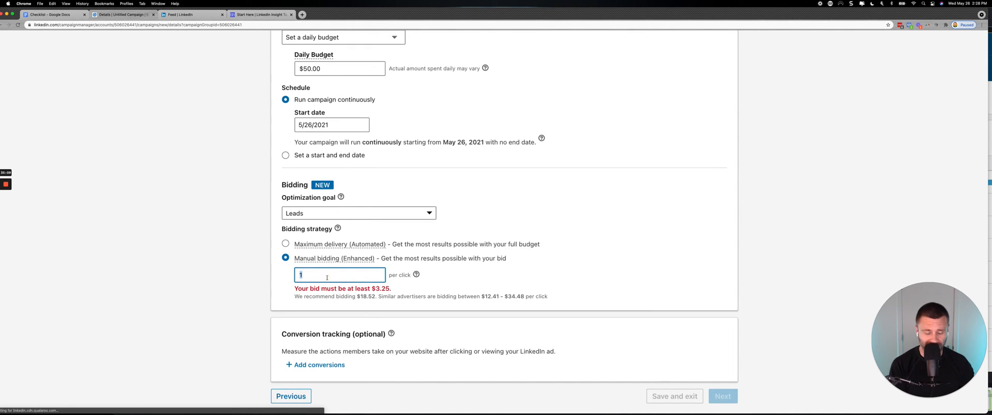
text(3.25)
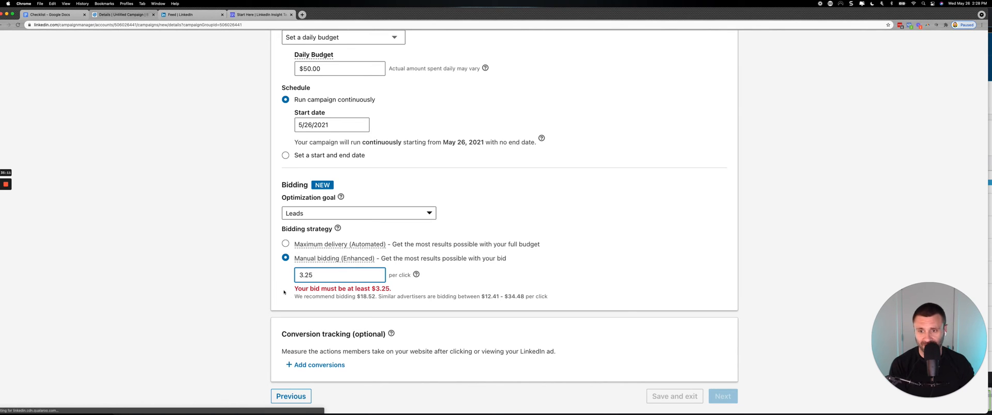
scroll(283, 292, up, 5)
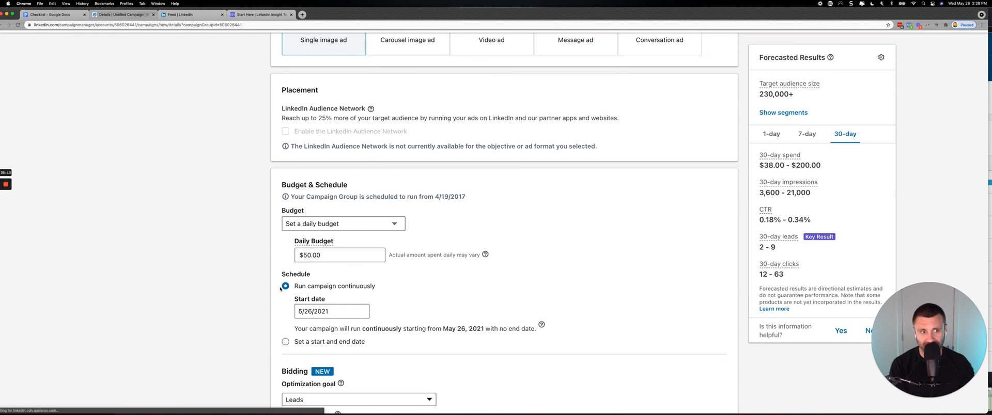
scroll(281, 289, down, 5)
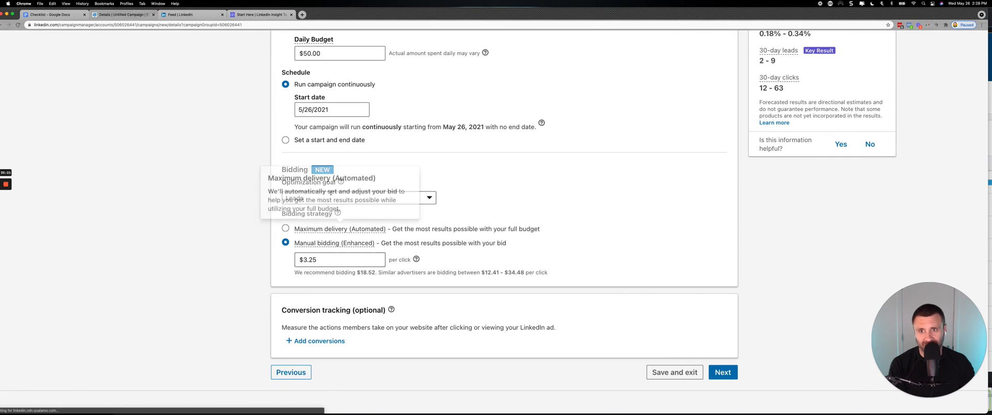
scroll(313, 262, up, 3)
click(304, 150)
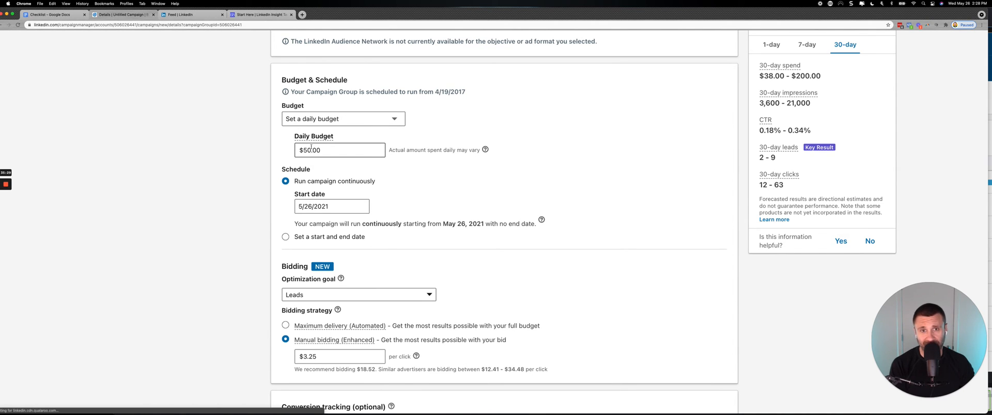
scroll(310, 148, down, 3)
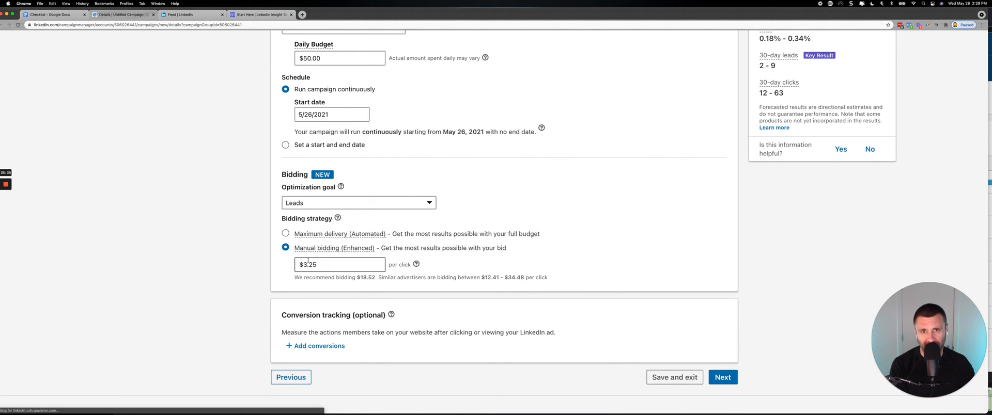
Add the Website & Webinar - Call Booked conversion to the campaign's conversion tracking.
scroll(313, 350, down, 1)
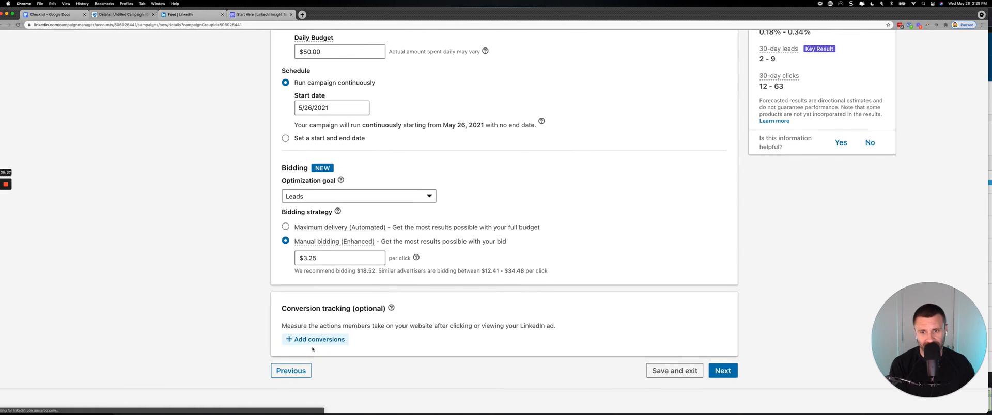
click(313, 345)
scroll(315, 333, down, 3)
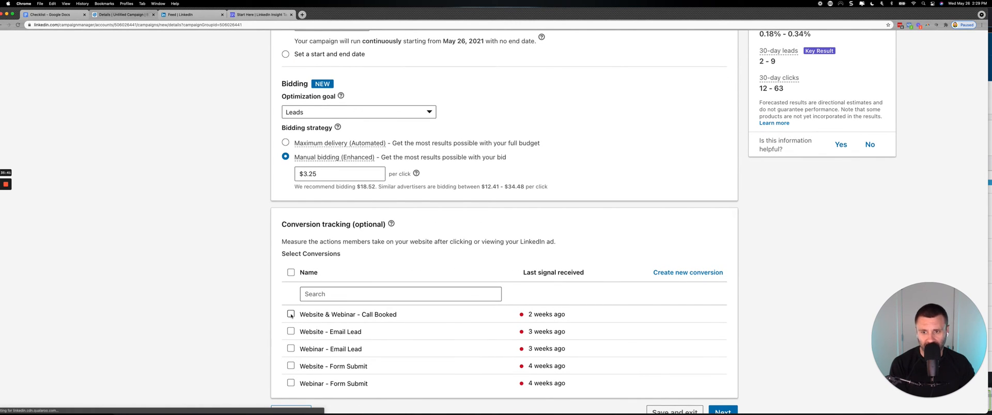
click(291, 314)
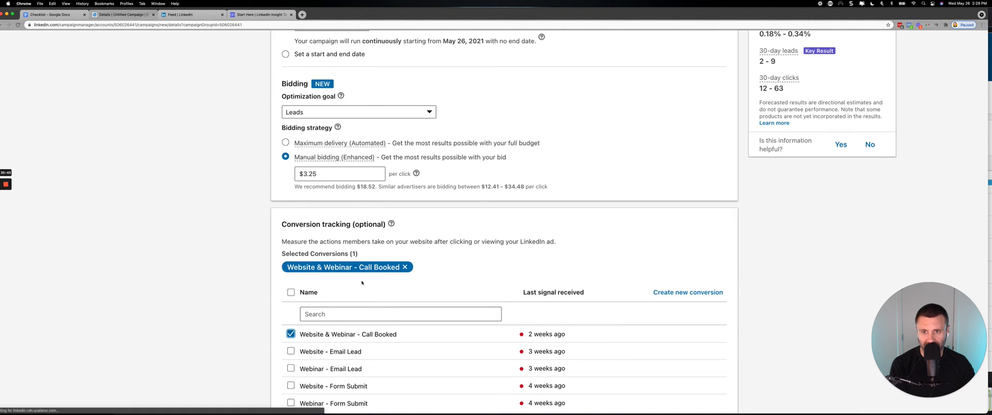
Save the campaign's objective, ad format and settings, and continue to its ads.
scroll(387, 277, down, 4)
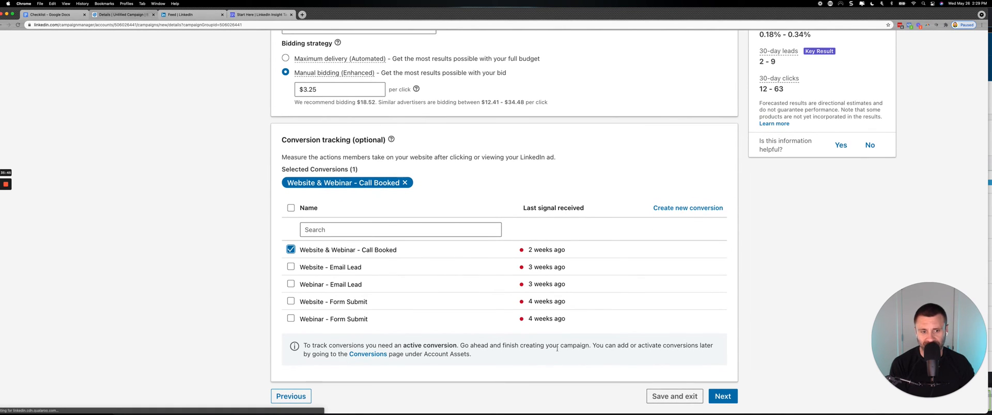
click(722, 371)
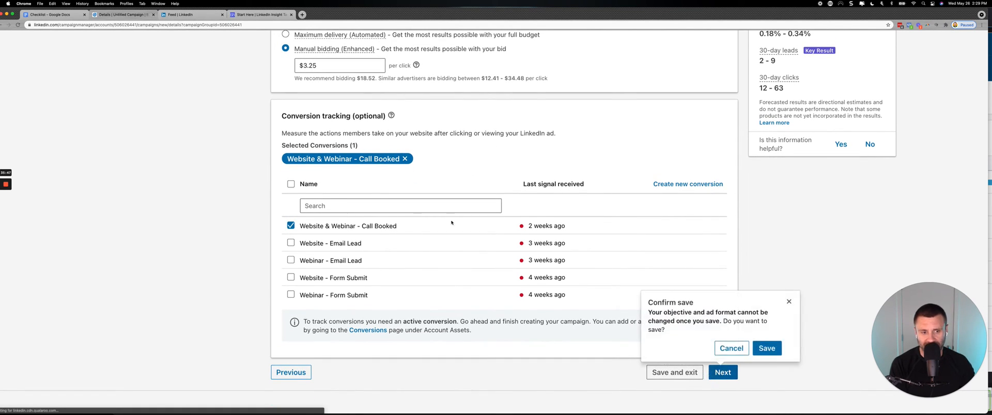
click(754, 349)
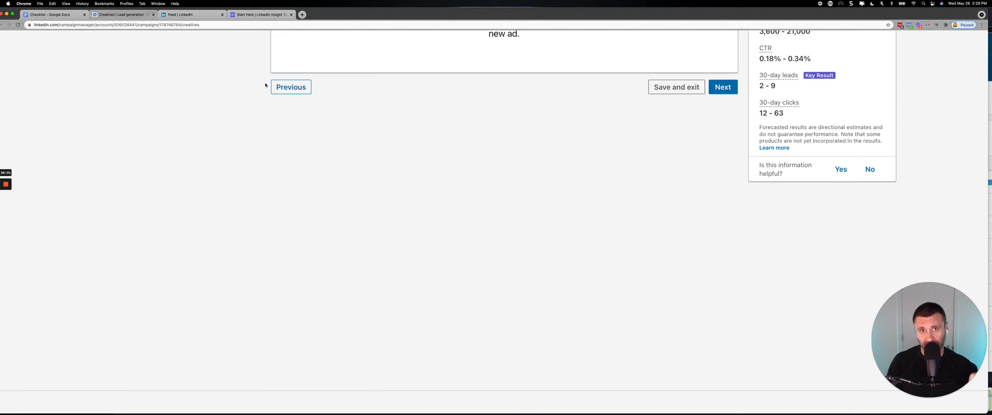
Look over the LinkedIn Insight Tag article on the B2B Insiders site, and return to the campaign's ads.
scroll(265, 85, up, 5)
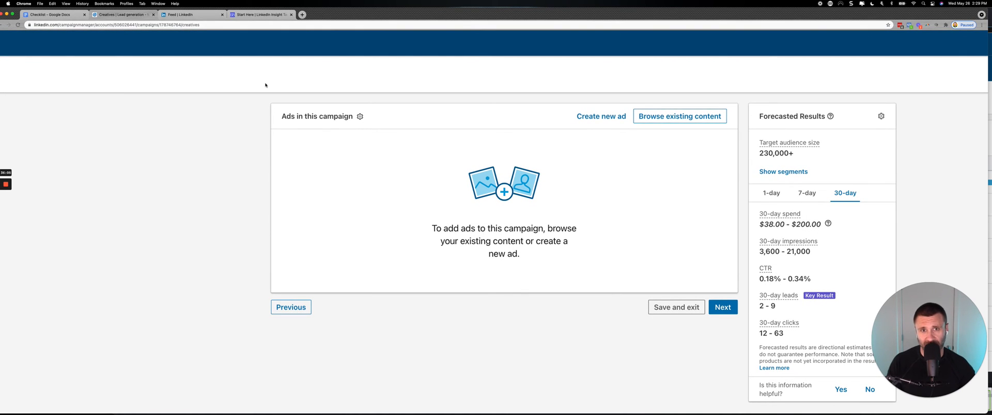
click(267, 16)
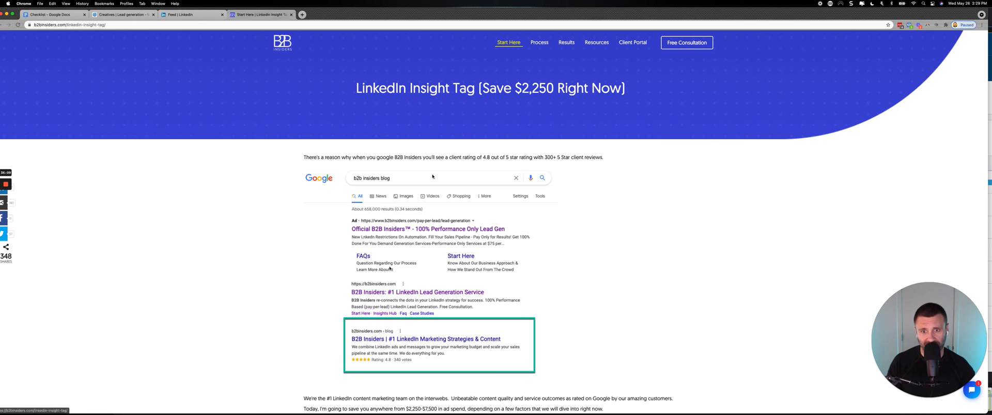
scroll(390, 285, down, 6)
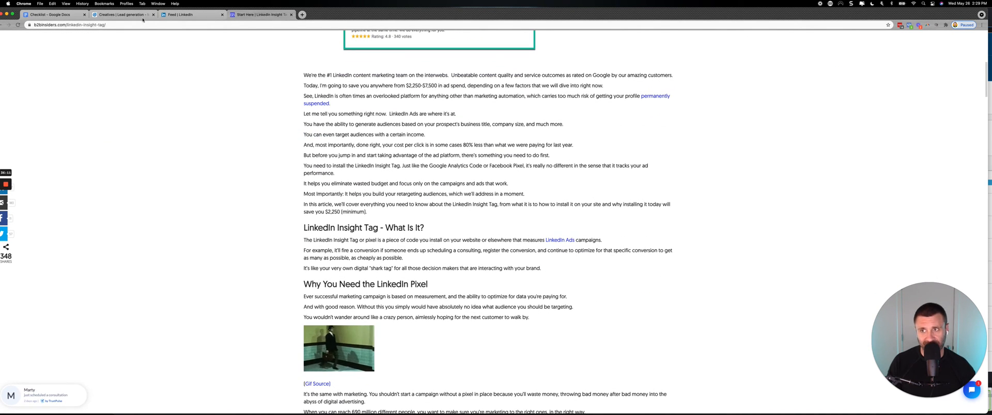
click(134, 15)
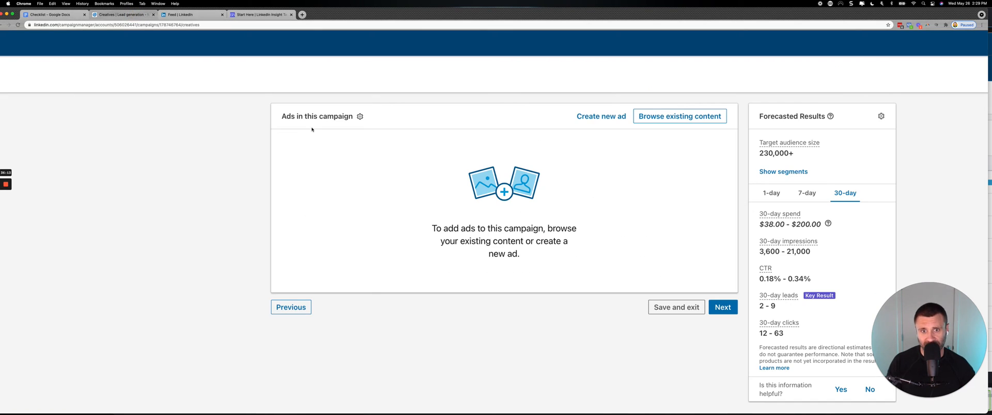
Create a new single image ad for the campaign and name it "Image 1 I Copy 1".
click(594, 116)
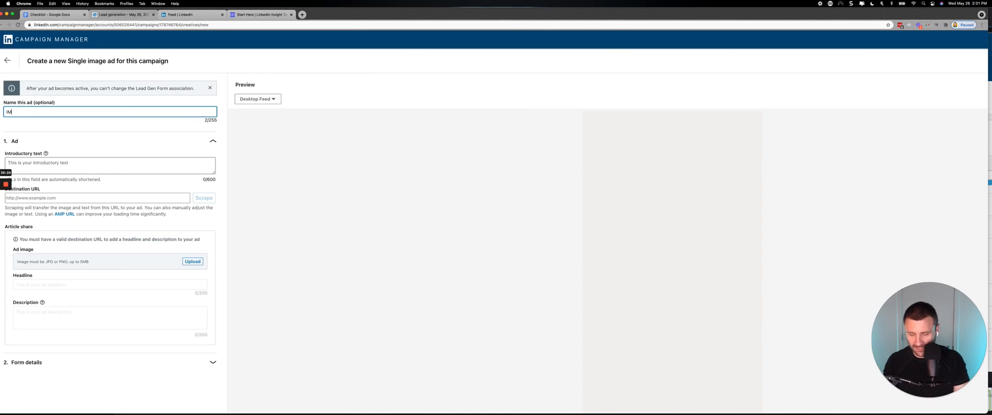
key(BackSpace)
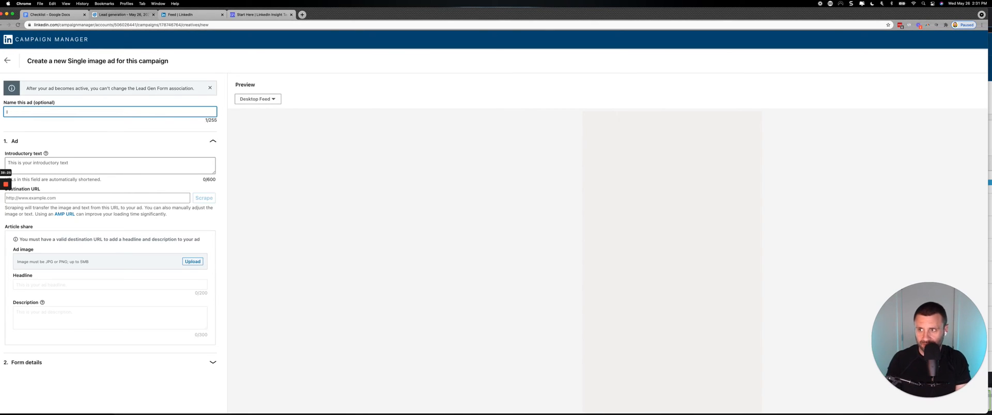
text(mage 1 )
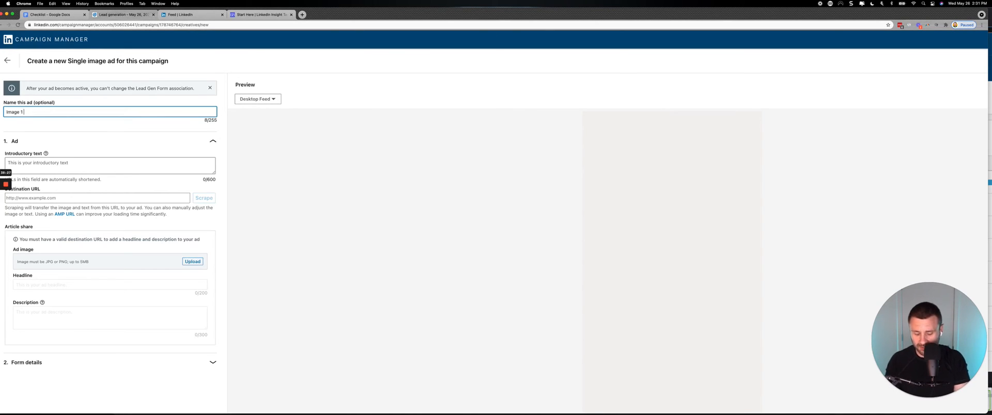
text(| Copy)
key(Tab)
key(Tab)
key(Tab)
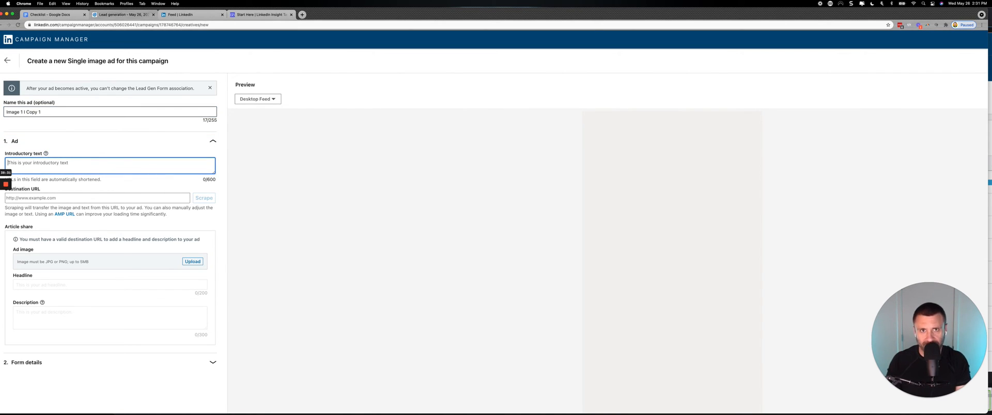
Enter "***Attention Founders***" as the ad's introductory text.
text(At)
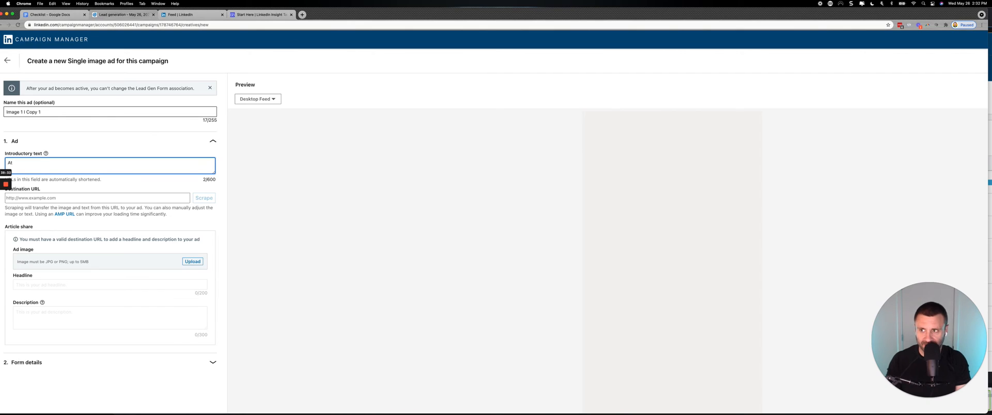
text(tention Found)
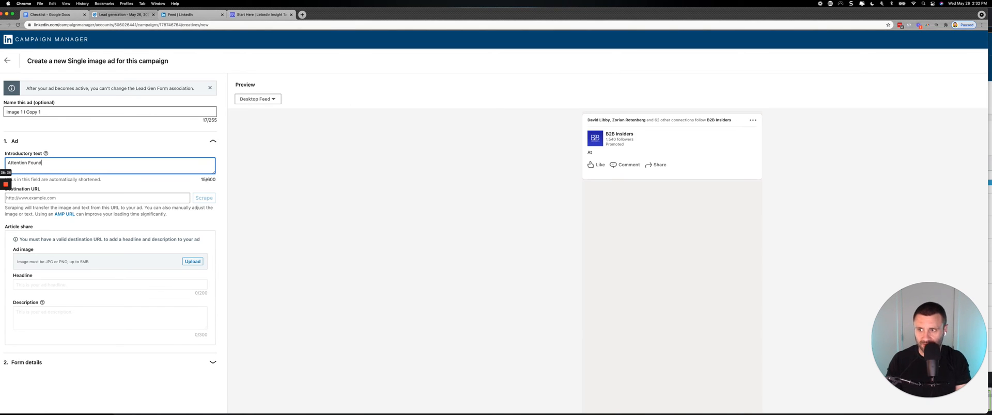
text(ers)
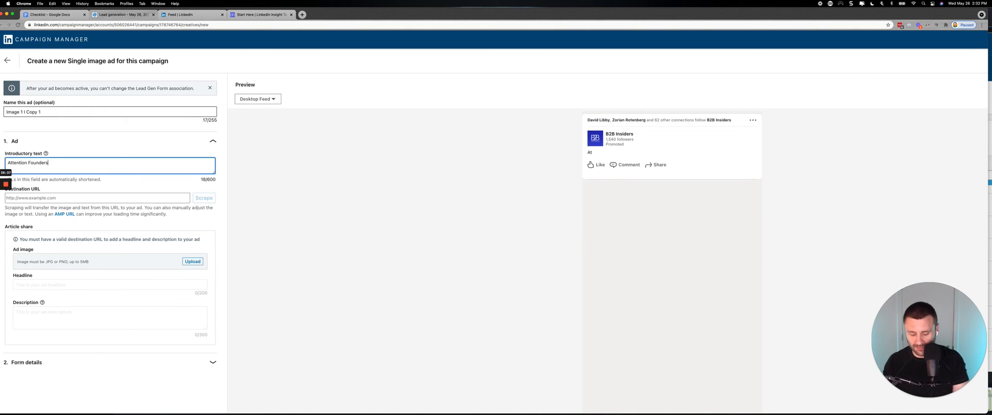
text(**)
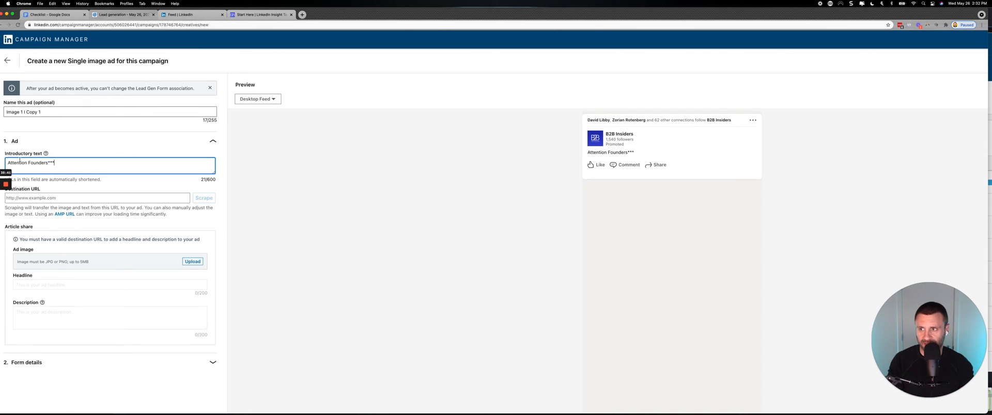
click(7, 162)
text(***)
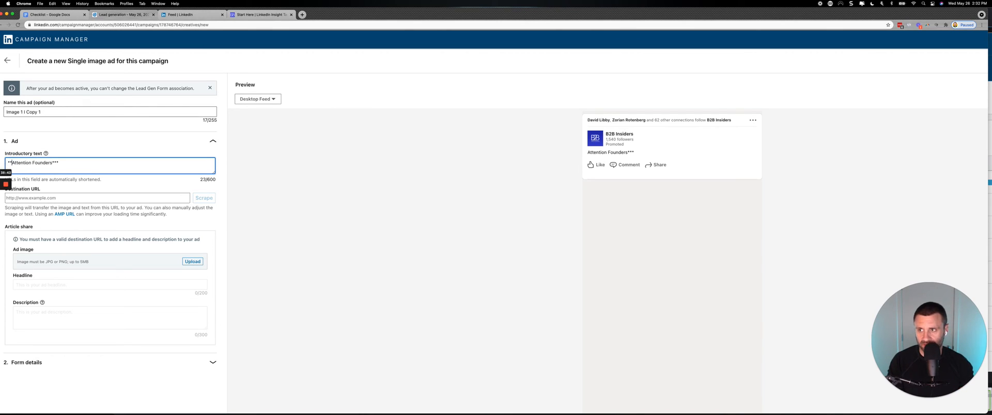
click(73, 198)
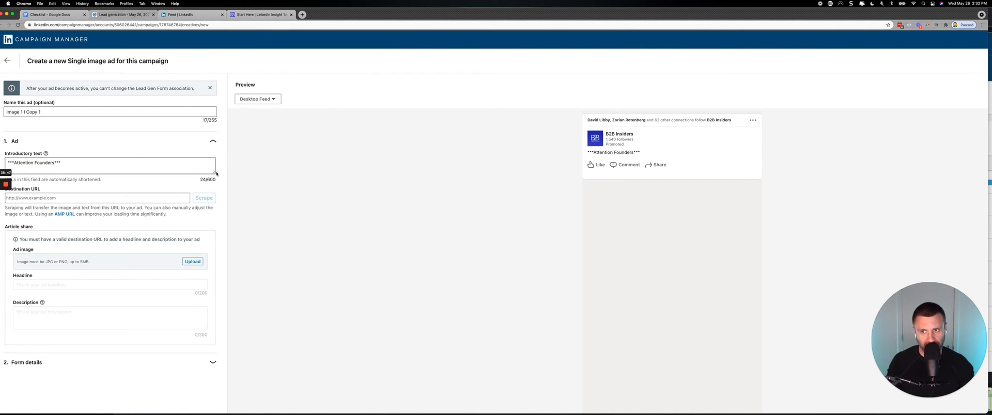
Enlarge the introductory text box and reposition the browser window to get a closer view of the ad form.
drag(214, 173, 214, 286)
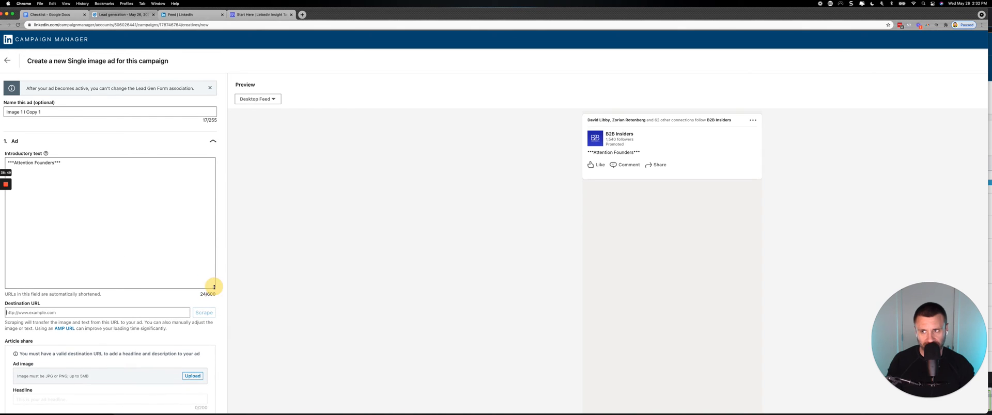
drag(393, 15, 520, 3)
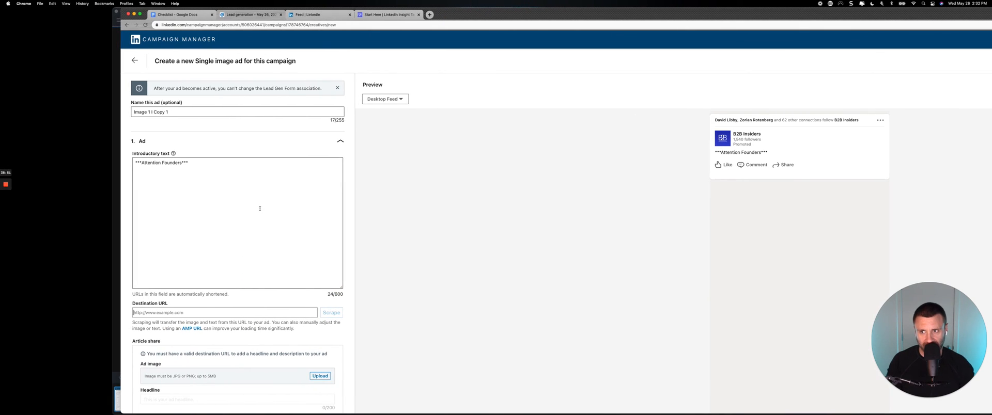
scroll(260, 208, up, 5)
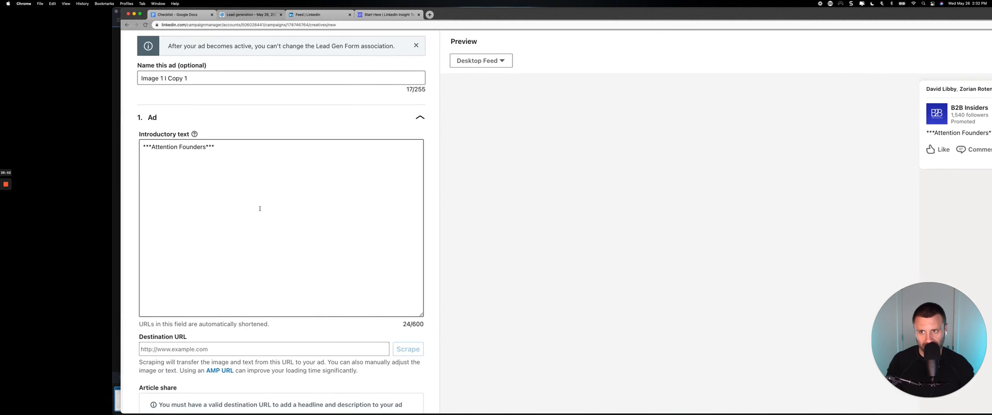
scroll(260, 209, right, 1)
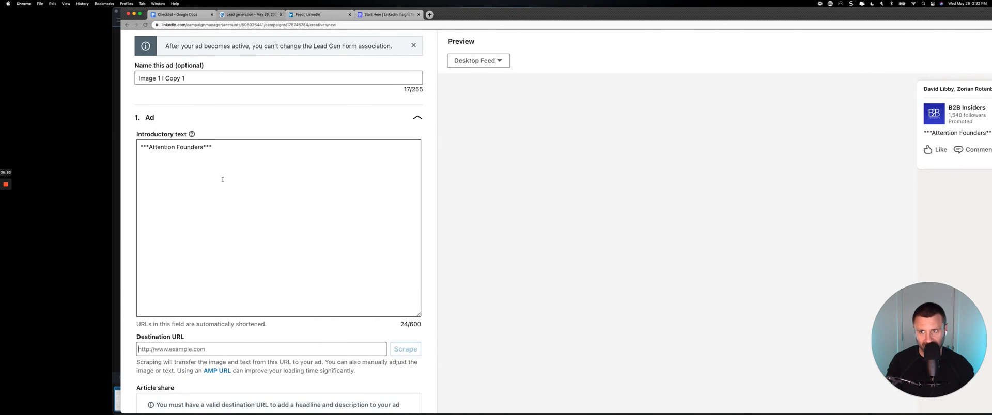
Add the paragraph "Are you tired of profit draining paid traffic mistakes and overpaying for unqualified leads?" below the introductory text's opening line.
click(197, 167)
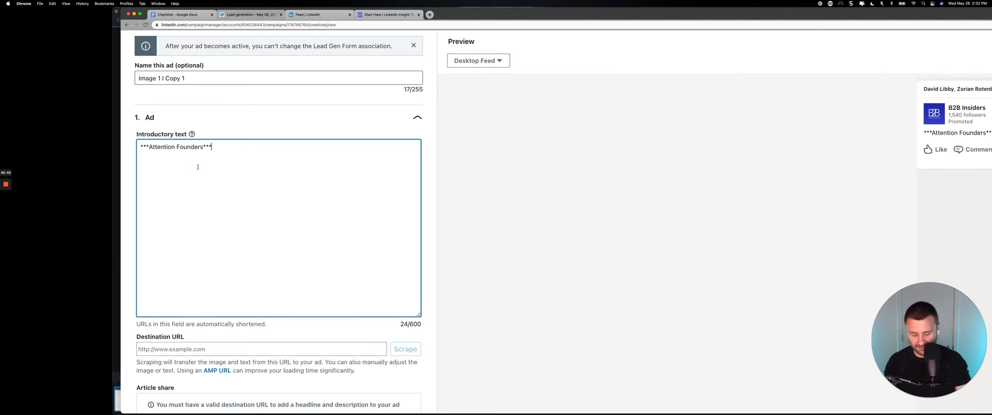
text(Are y)
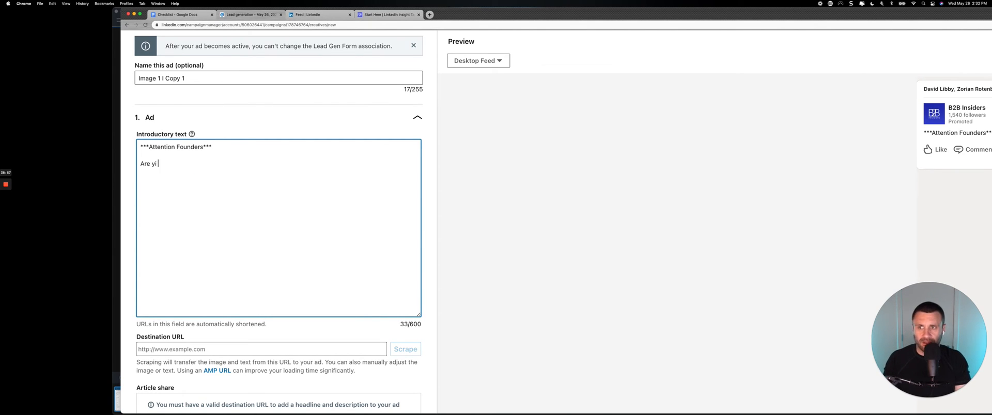
text(ou tire)
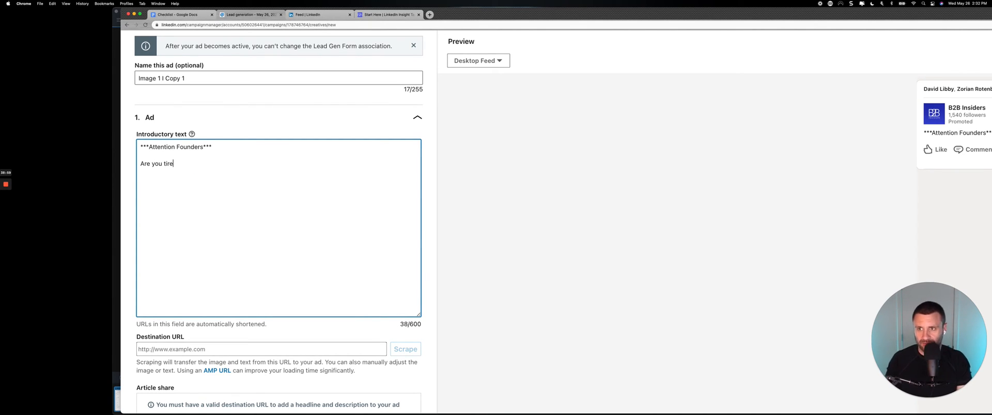
text(d of profit )
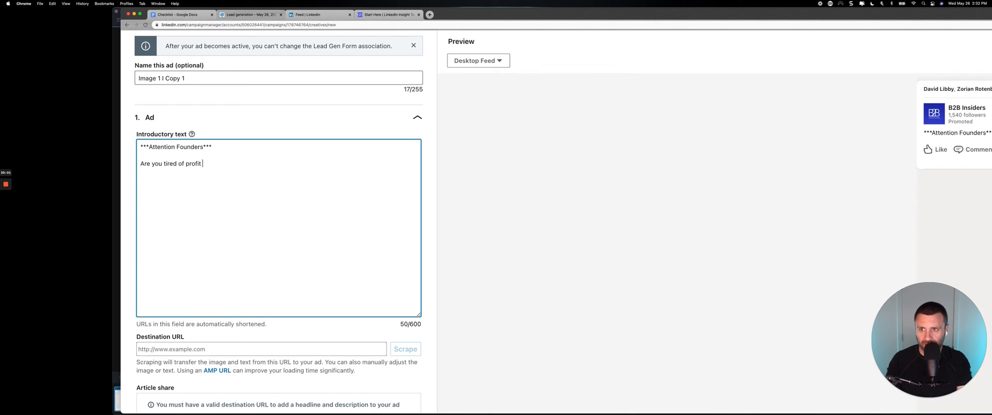
text(draining p)
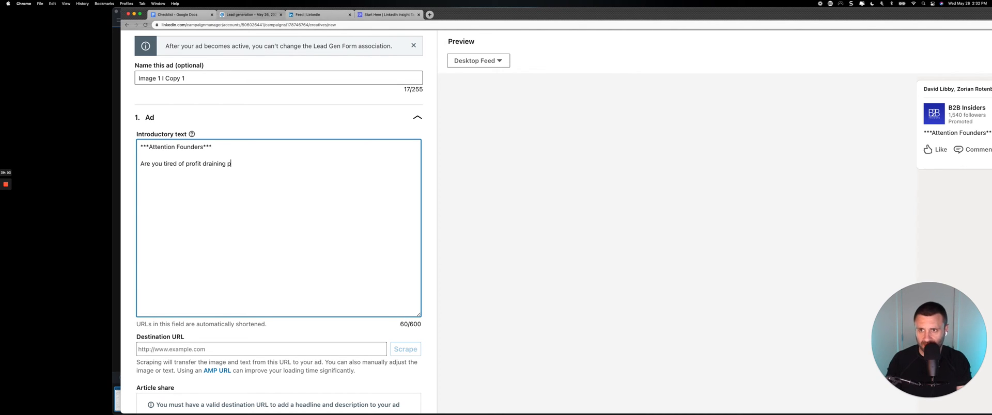
text(aid traffic mistakes and oe)
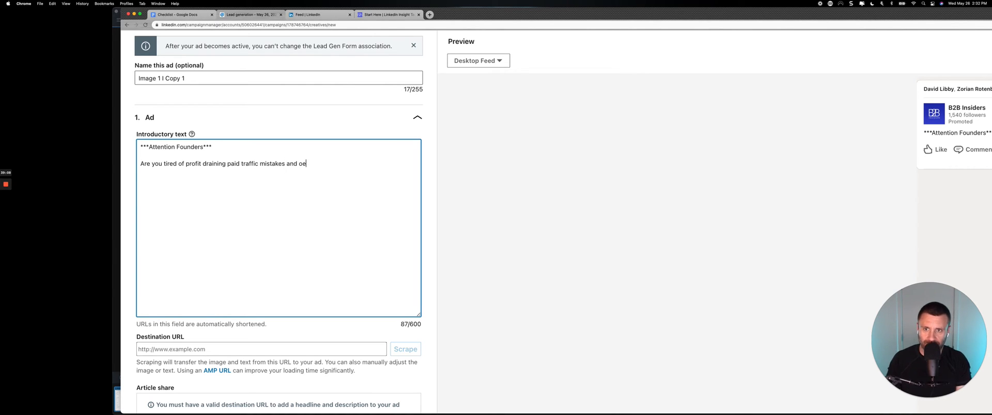
key(BackSpace)
text(verpay)
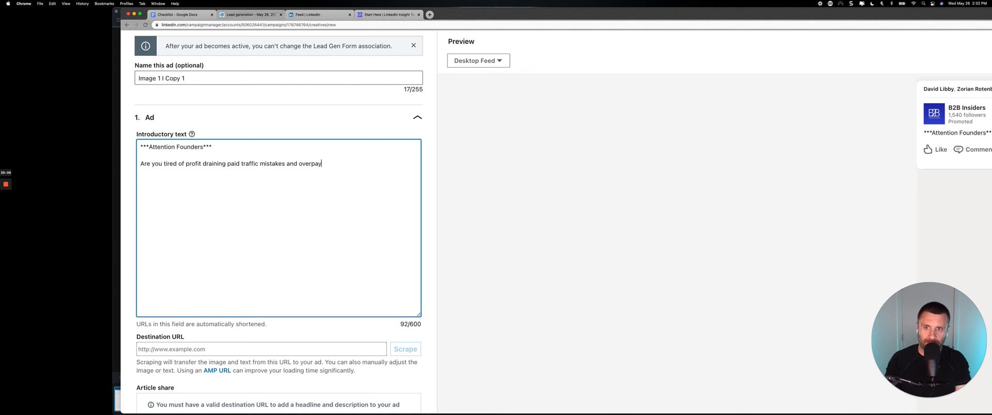
text(ing for unqual)
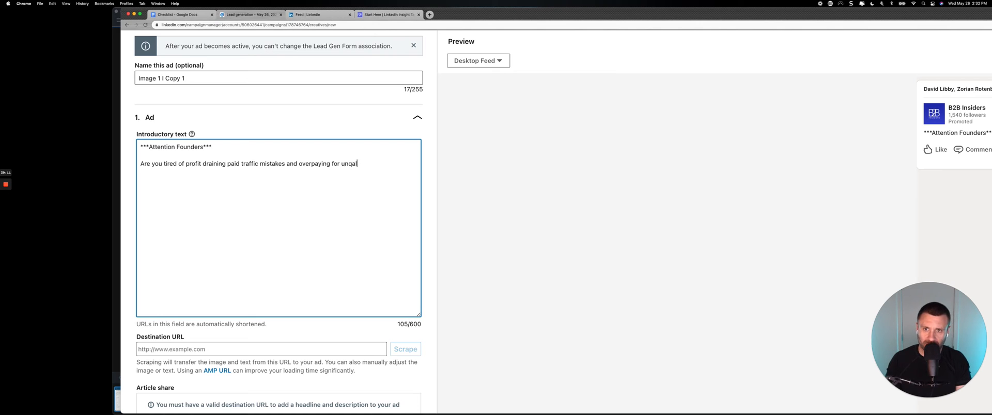
key(BackSpace)
key(BackSpace)
text(uali)
text(leads?)
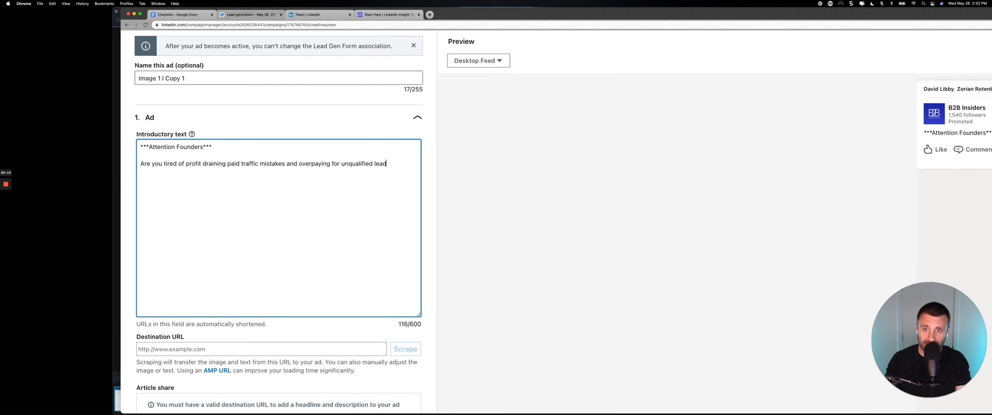
Start a new paragraph reading "if so click here to submit your information and get instant access to our free report/guide/cheat sheet".
key(Return)
key(Return)
text(if so )
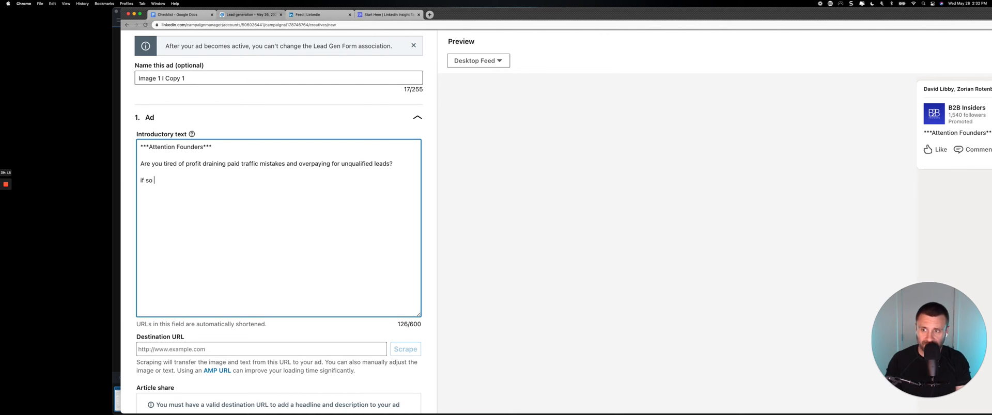
text(clickk )
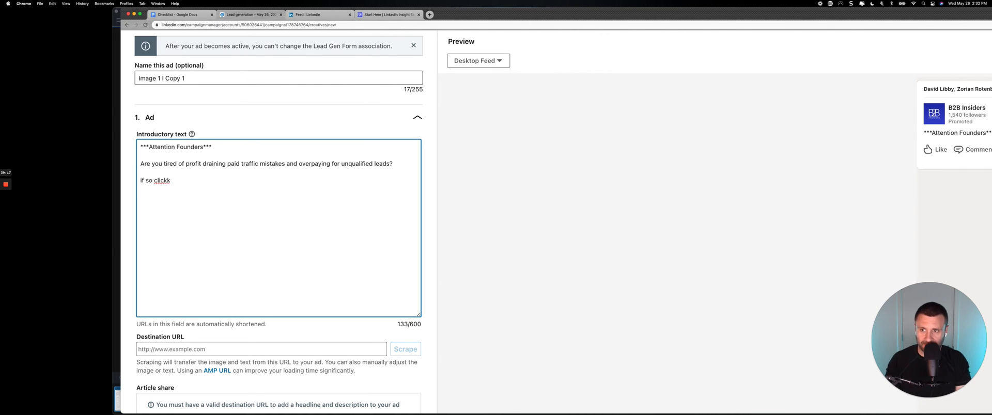
key(BackSpace)
key(BackSpace)
text( here to submi)
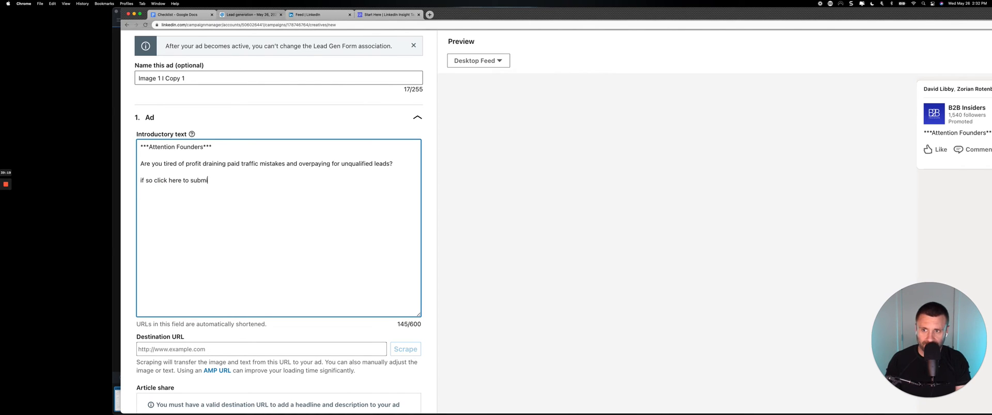
text(t your information)
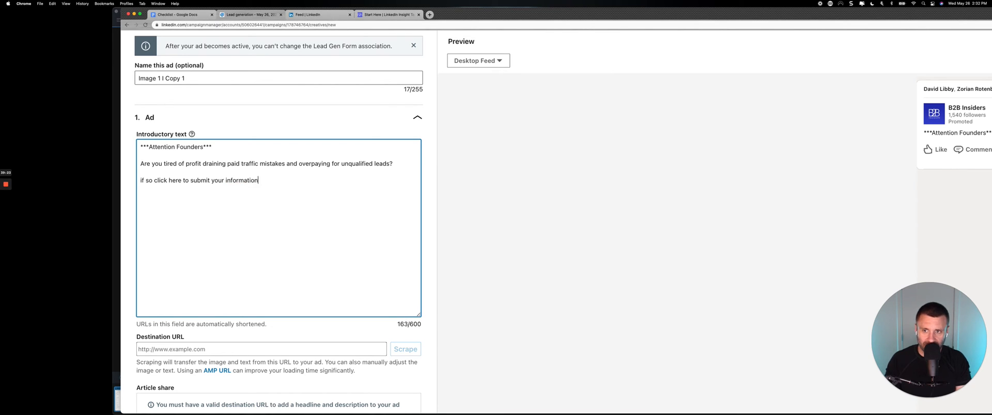
text( and get instant acess to)
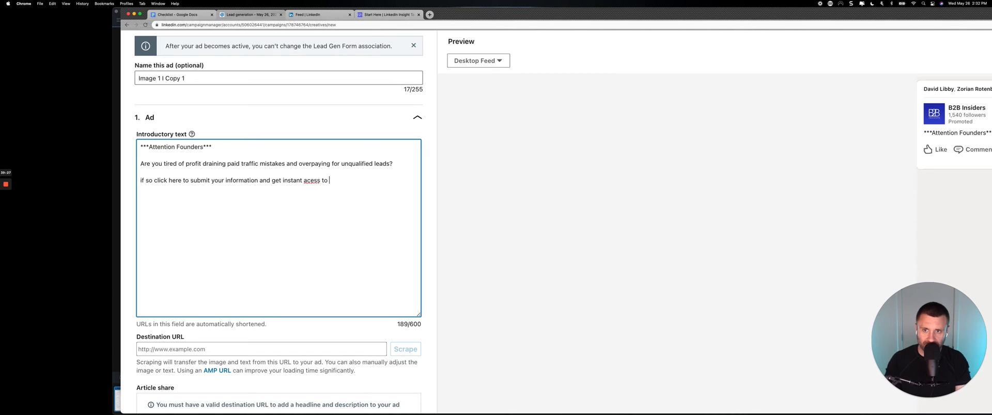
key(BackSpace)
key(BackSpace)
key(BackSpace)
key(BackSpace)
key(BackSpace)
key(BackSpace)
key(BackSpace)
text(cess to our free rep)
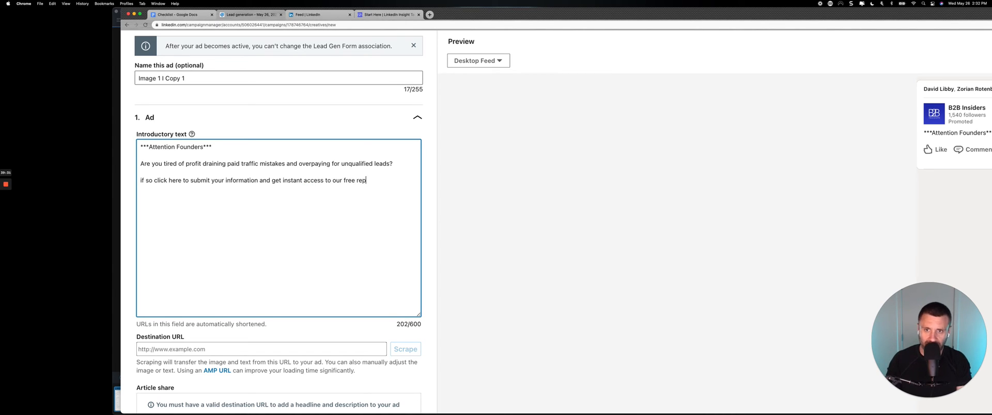
text(ort/gudie)
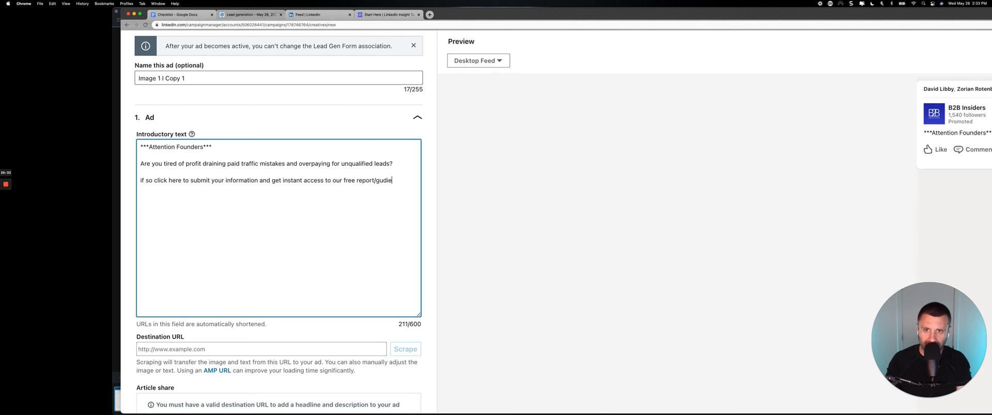
key(BackSpace)
key(BackSpace)
key(BackSpace)
text(ide/cheat)
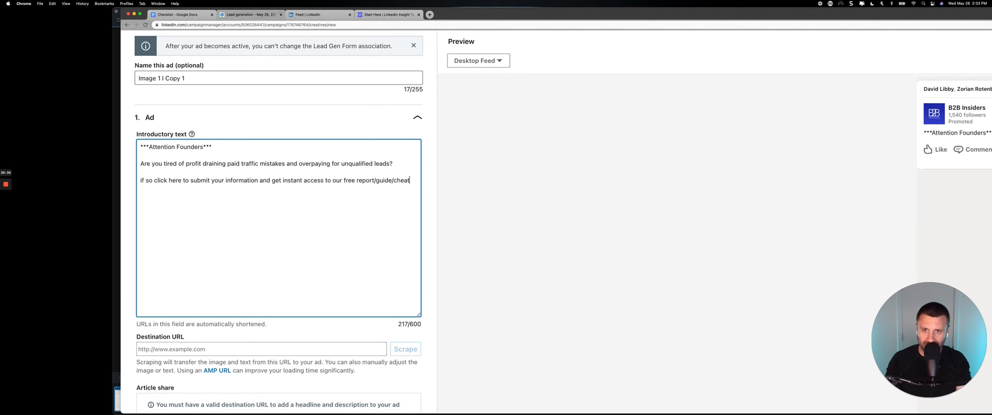
text( sheet )
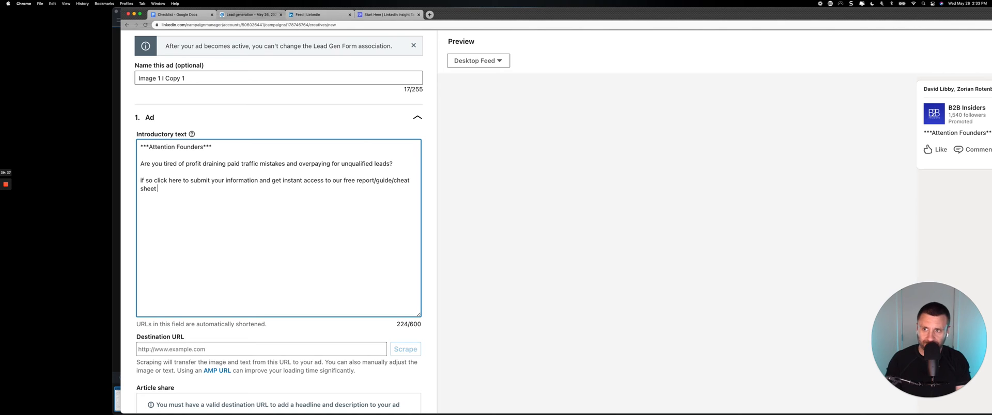
text(to learn how to a)
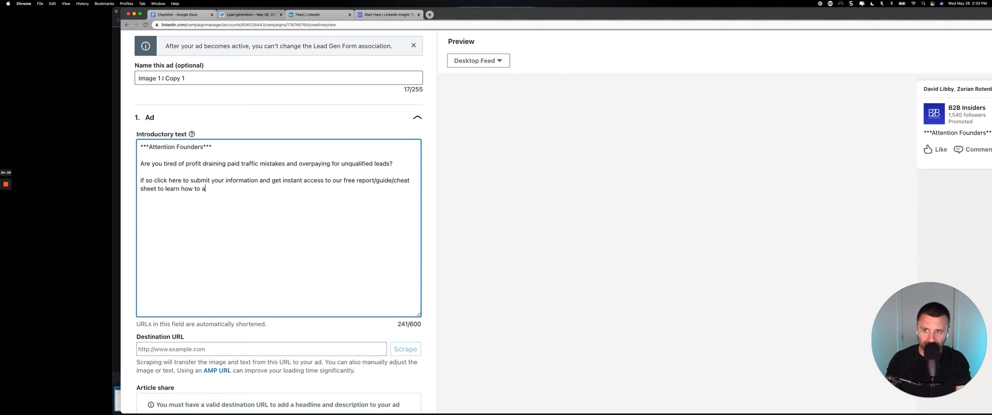
text(void)
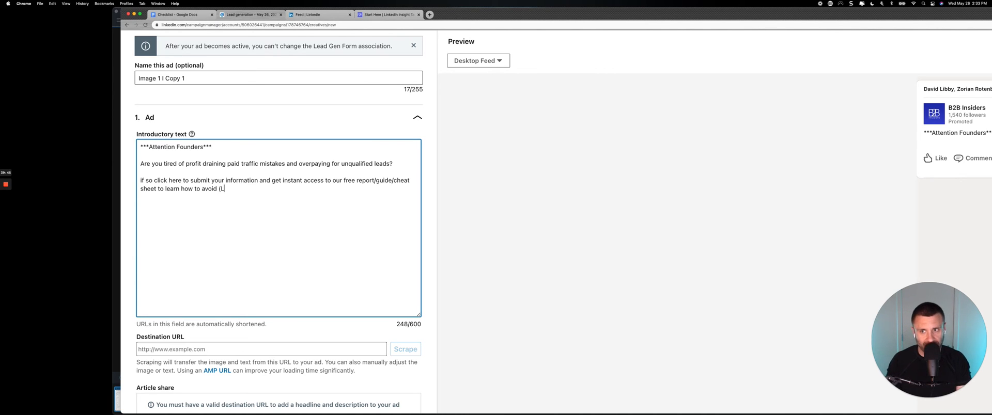
Continue the paragraph with "to learn how to avoid (L2 pain point) getting your LI account banned for using automation tools.".
text((L2 pain point)
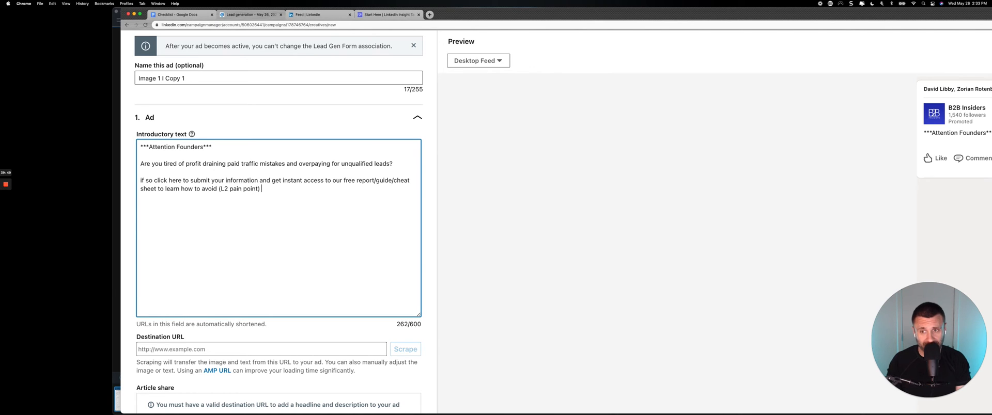
text() getting your )
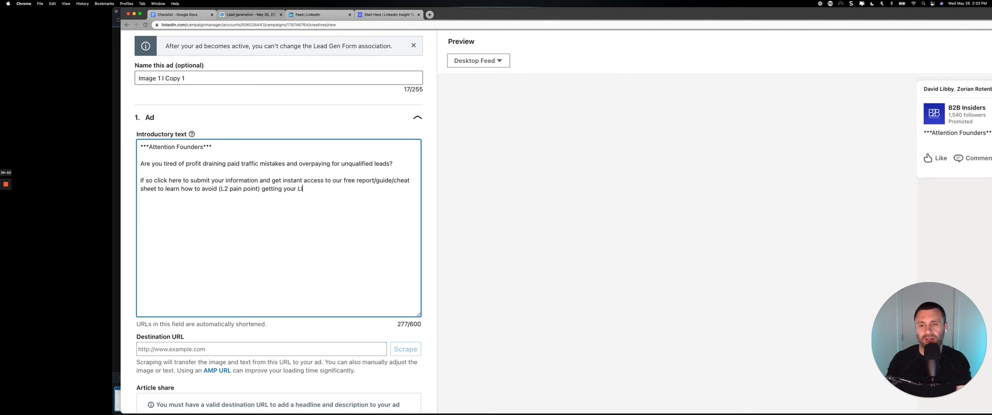
text(LI account banned )
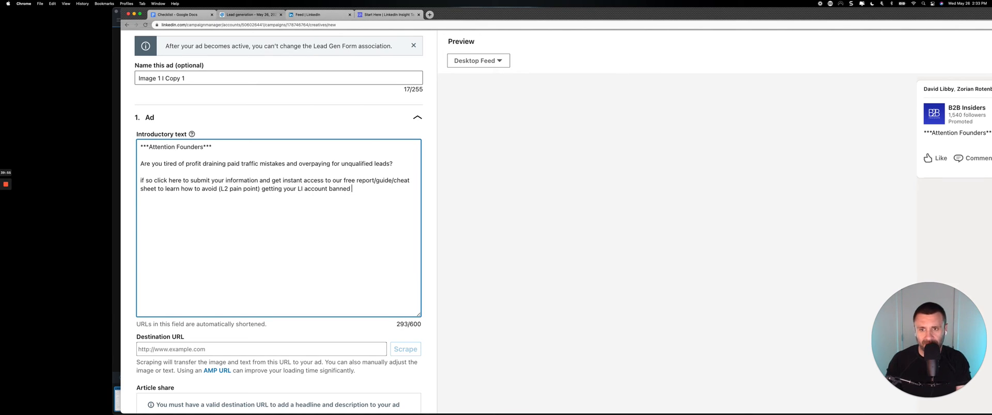
text(for y=u)
key(BackSpace)
key(BackSpace)
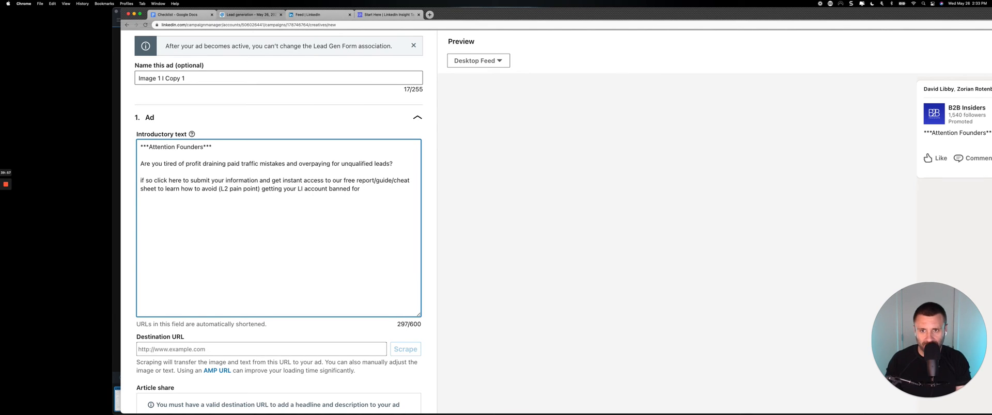
text(sing automation )
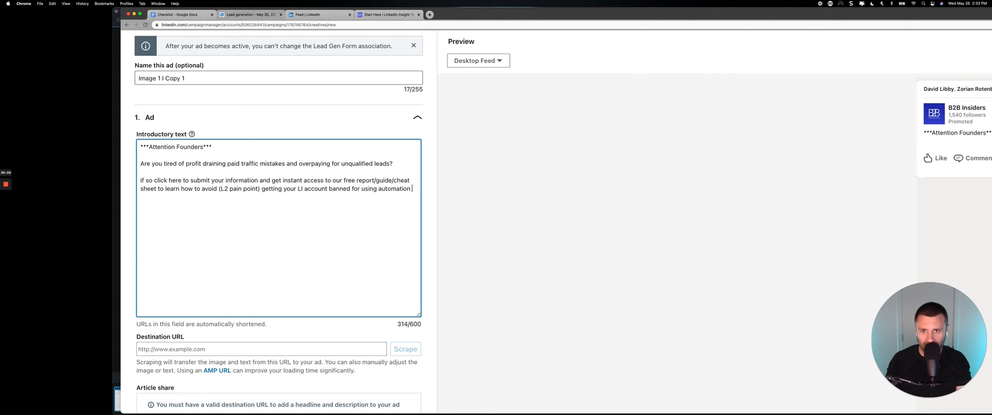
text(tools.)
Close the introductory text with a separate line reading "LINK", set off by a blank line.
key(Return)
key(Return)
text(LINK)
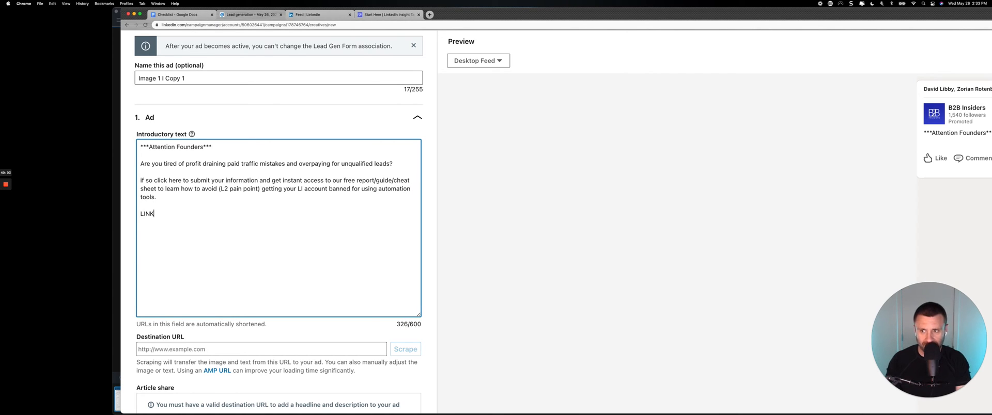
Set the ad's destination URL to b2binsiders.com.
scroll(200, 232, down, 3)
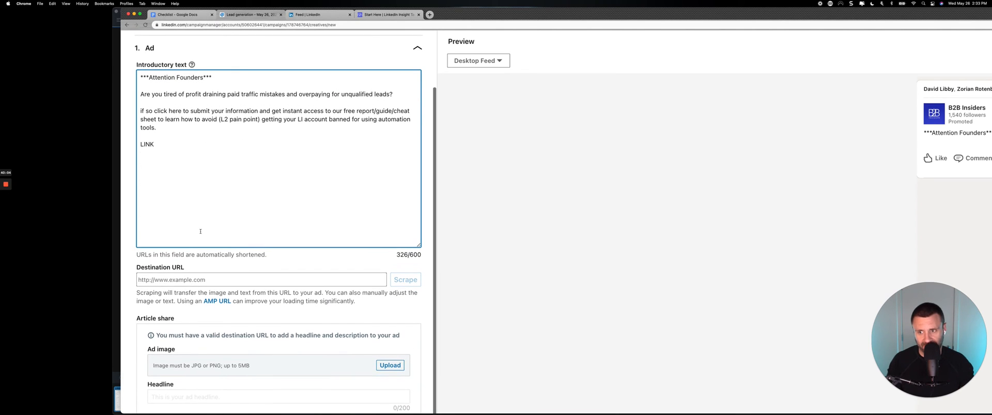
click(188, 280)
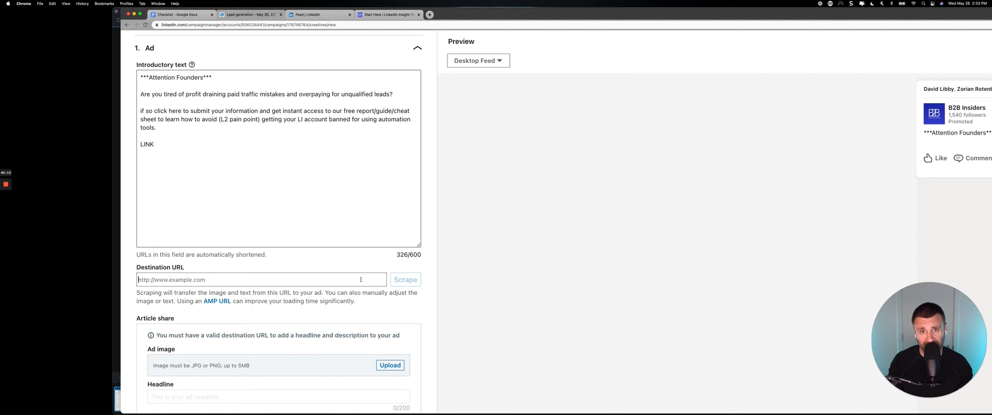
text(b)
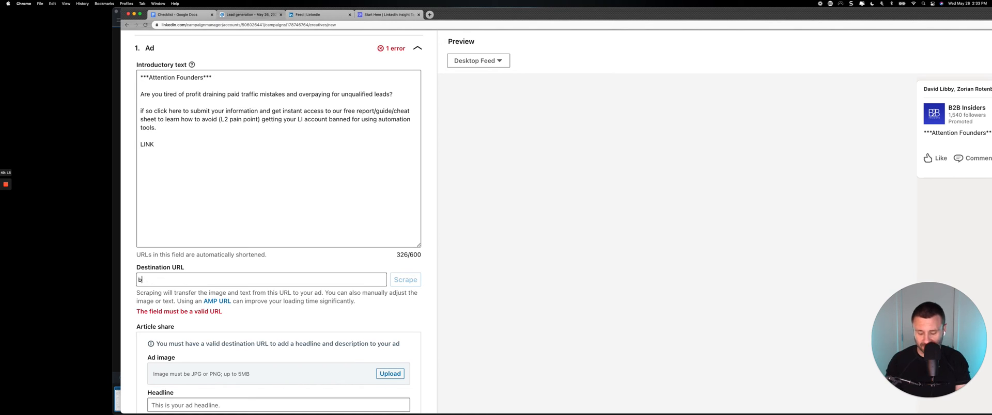
text(2binsiders.com)
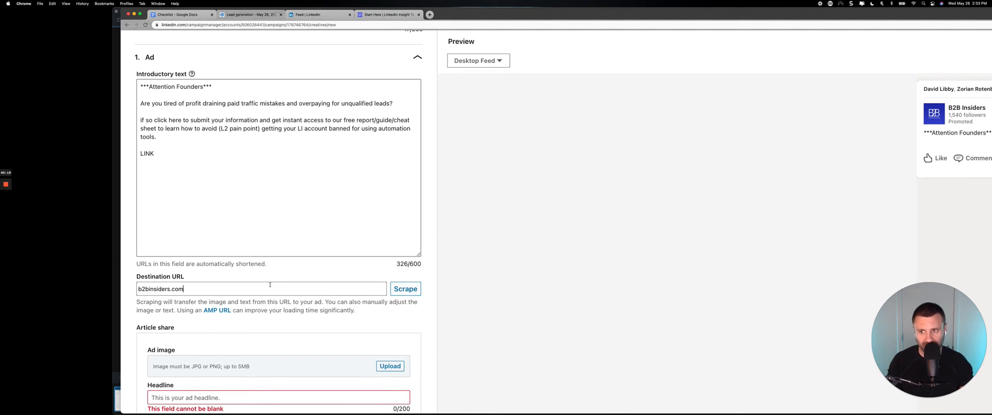
Open the ad's headline for editing and review the introductory text above it.
scroll(270, 286, down, 5)
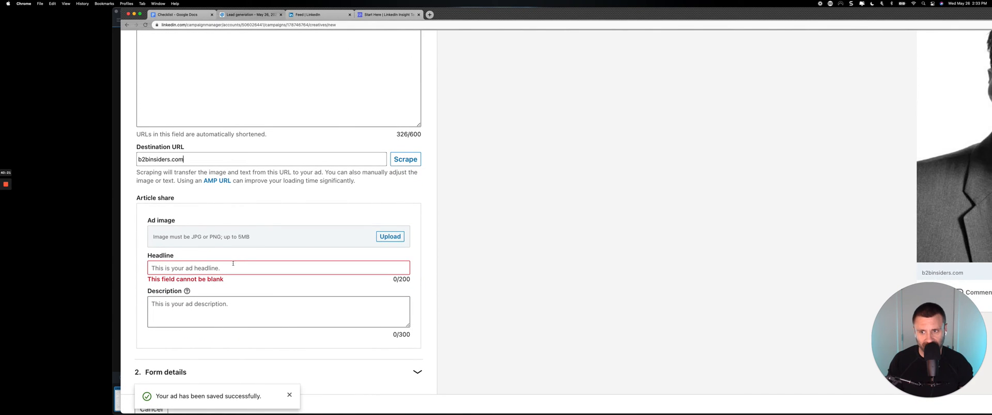
click(230, 266)
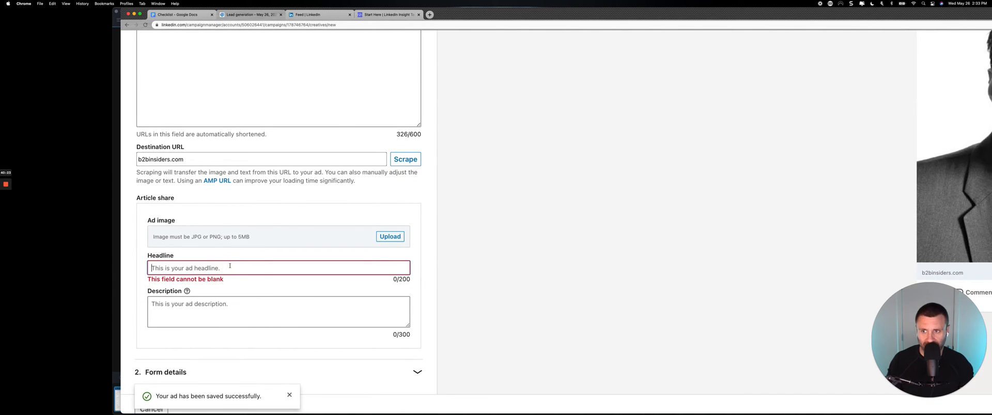
scroll(230, 266, up, 2)
scroll(230, 266, up, 5)
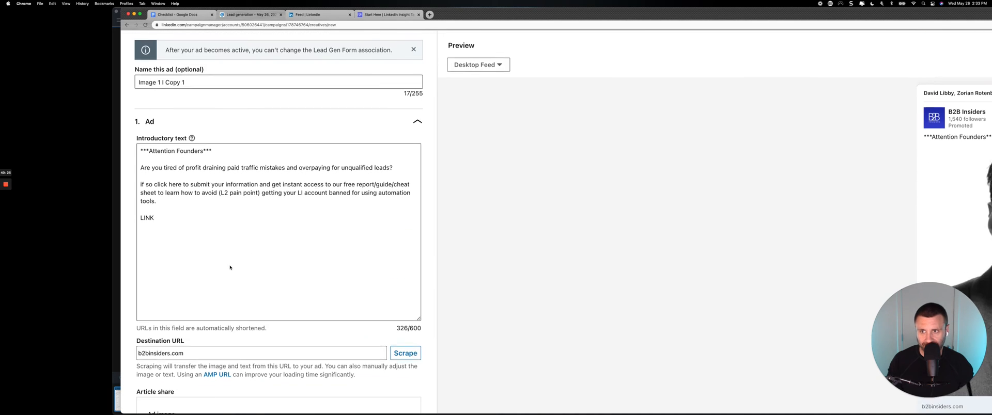
scroll(230, 266, down, 8)
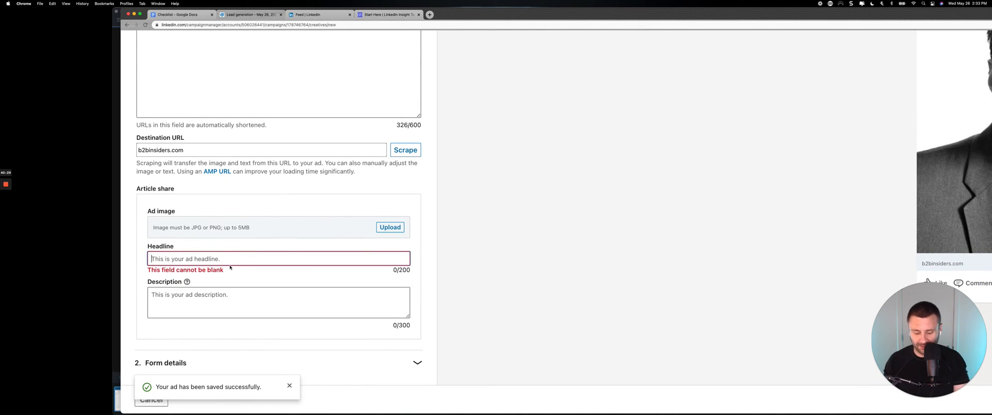
text(Download the)
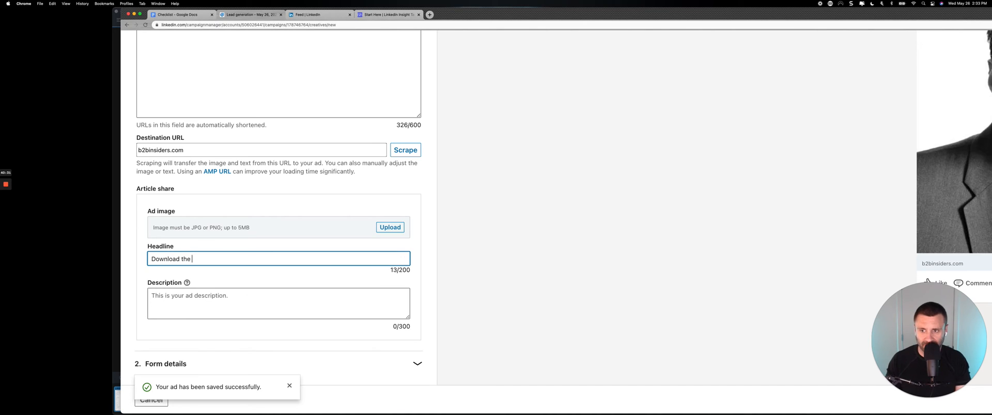
key(BackSpace)
key(BackSpace)
key(BackSpace)
key(BackSpace)
key(BackSpace)
key(BackSpace)
key(BackSpace)
key(BackSpace)
key(BackSpace)
key(BackSpace)
key(BackSpace)
key(BackSpace)
key(BackSpace)
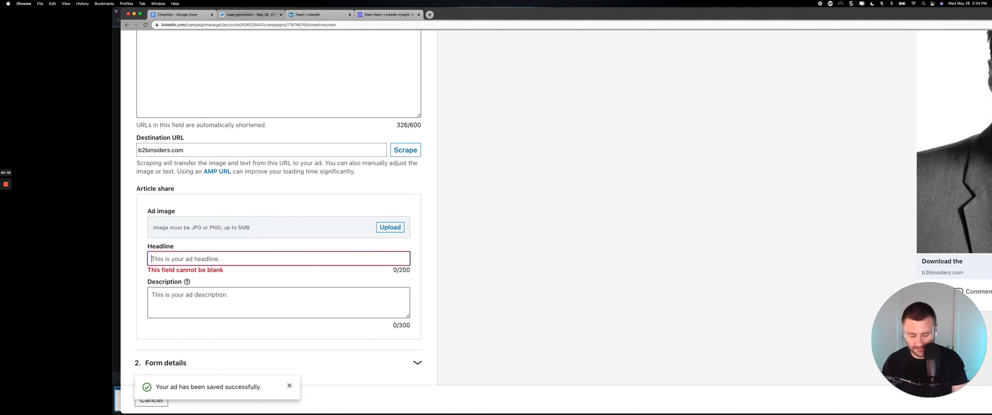
Set the ad's headline to "[Free Report] 3 Tips to Avoid Making Profit Draining LinkedIn Ad Mistakes".
text([Free R)
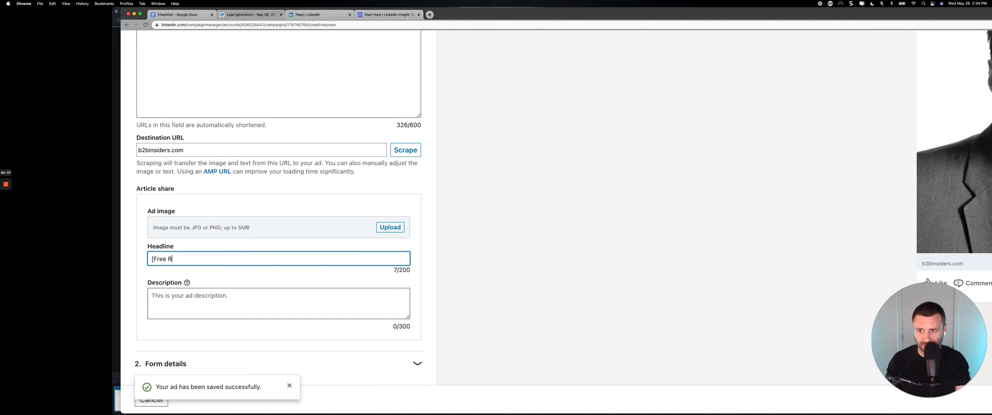
text(eport] )
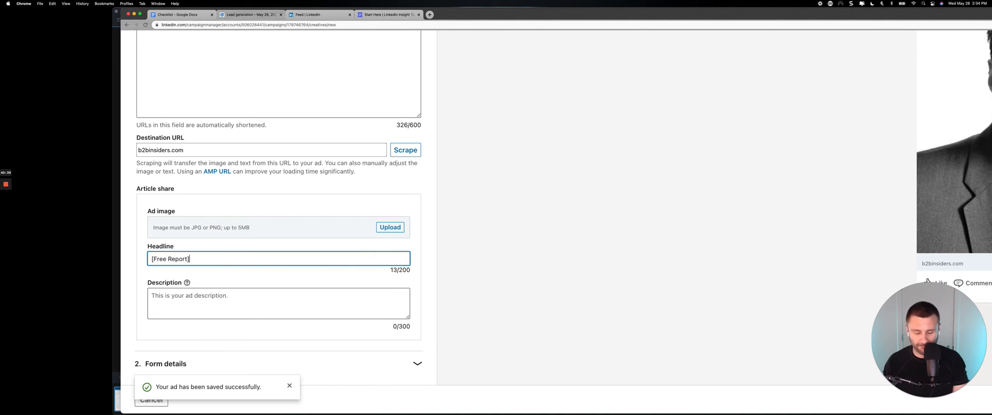
text(Avoid)
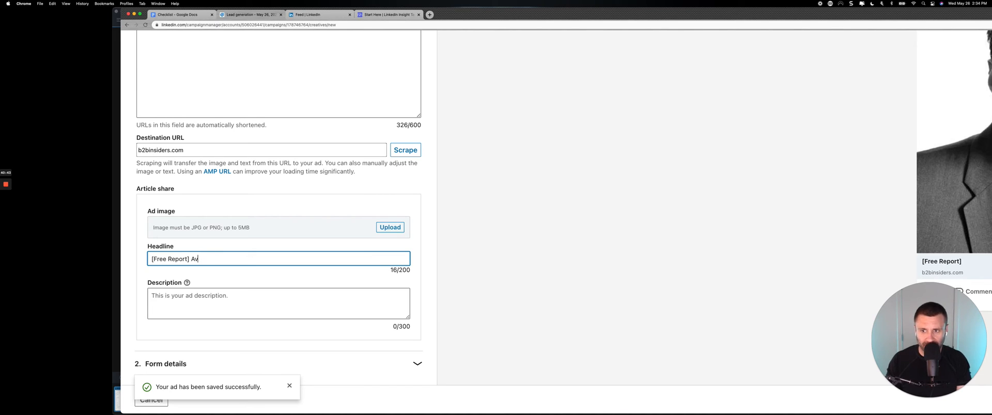
key(BackSpace)
key(BackSpace)
text(3 Tips)
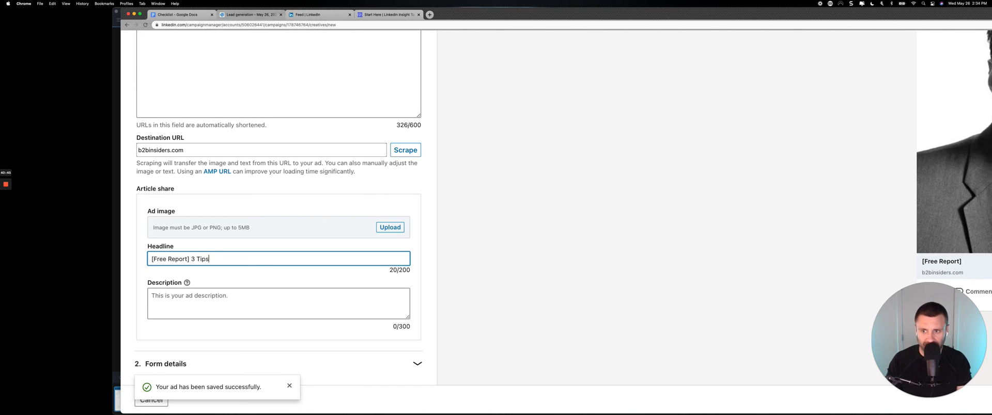
text( to Avoid Ma)
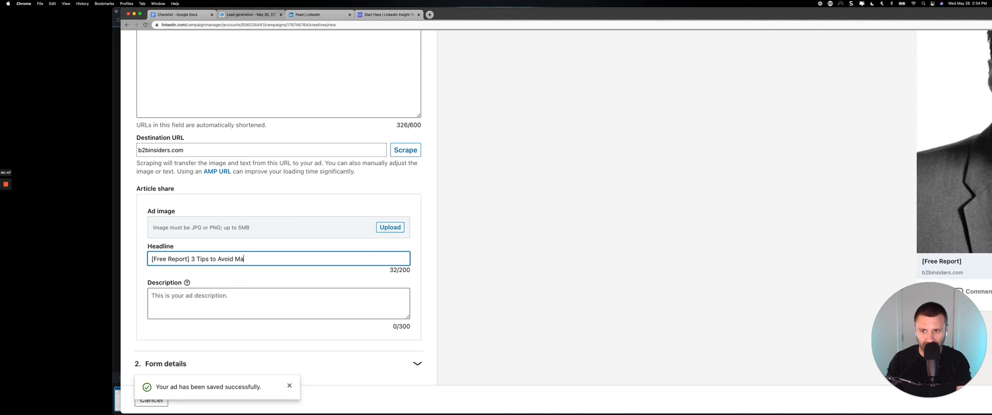
text(king Profit Draining )
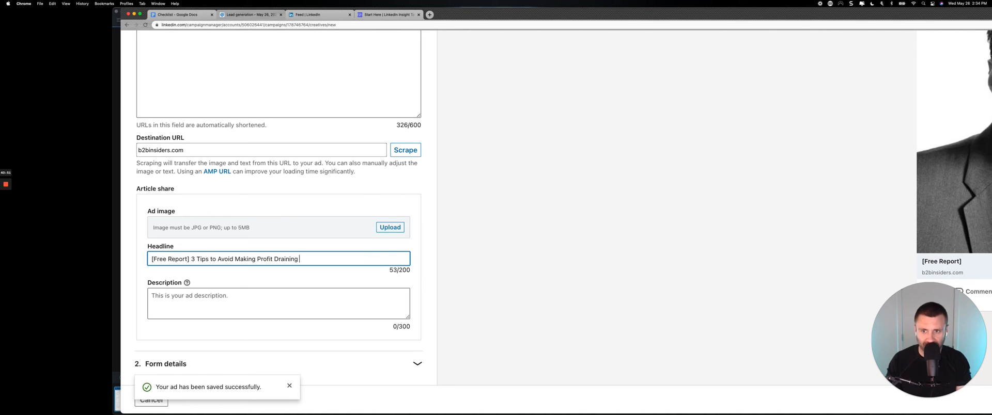
text(LinkedI)
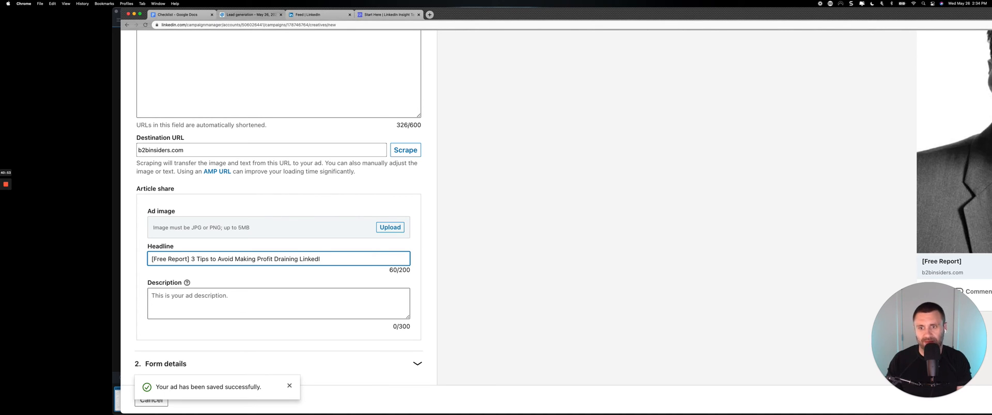
text(n Ad Mistakes)
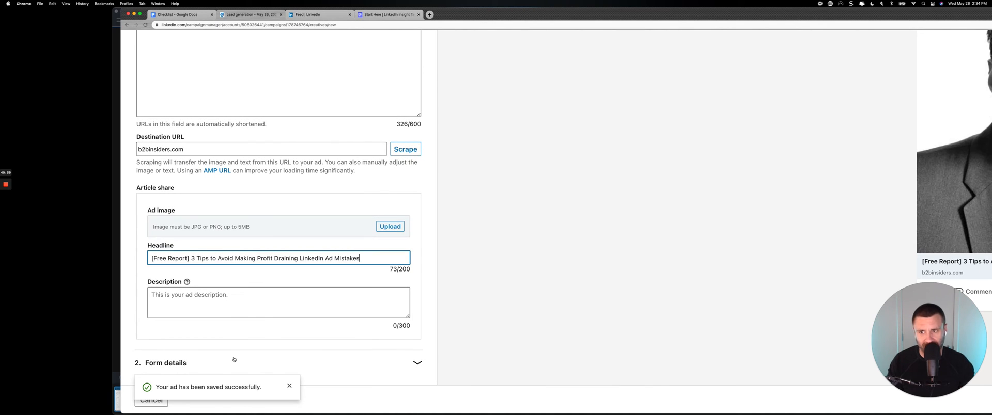
Upload New B2B Funnel__ Right Corner.png from the IMAGES folder as the ad image.
click(389, 226)
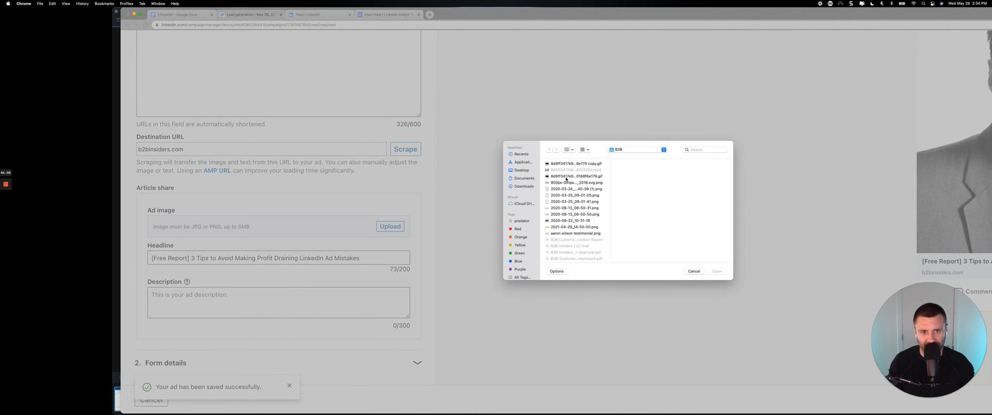
scroll(565, 191, down, 5)
scroll(585, 214, down, 3)
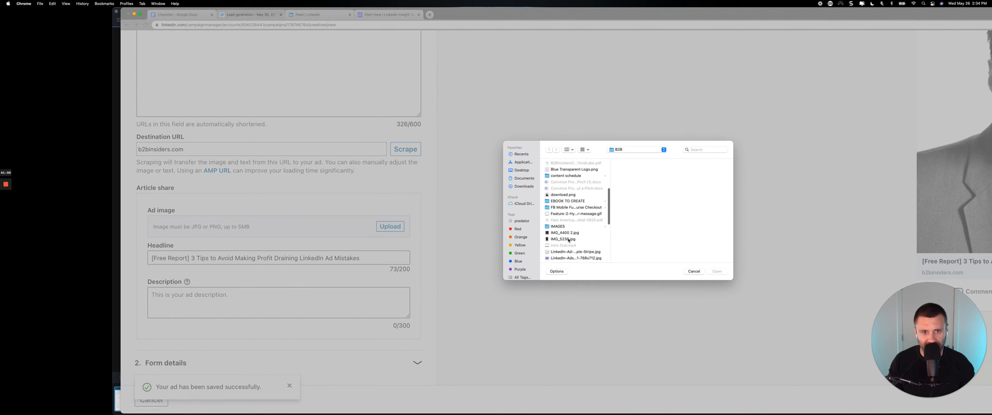
click(565, 227)
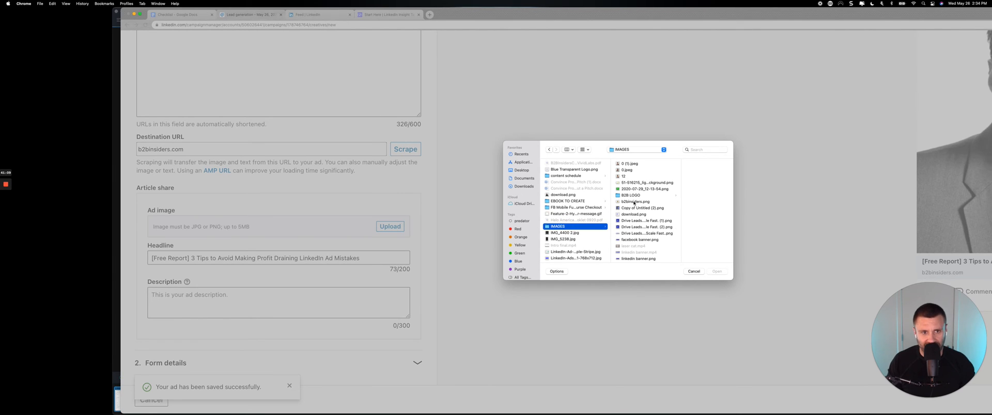
scroll(630, 216, down, 5)
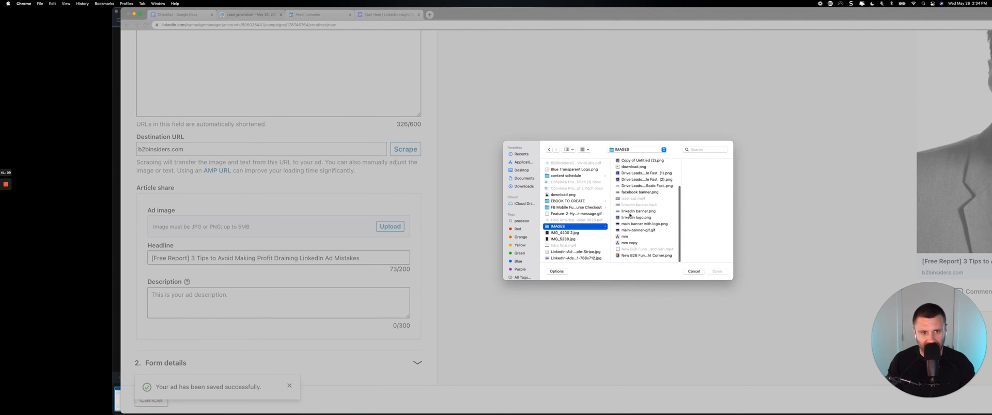
click(634, 256)
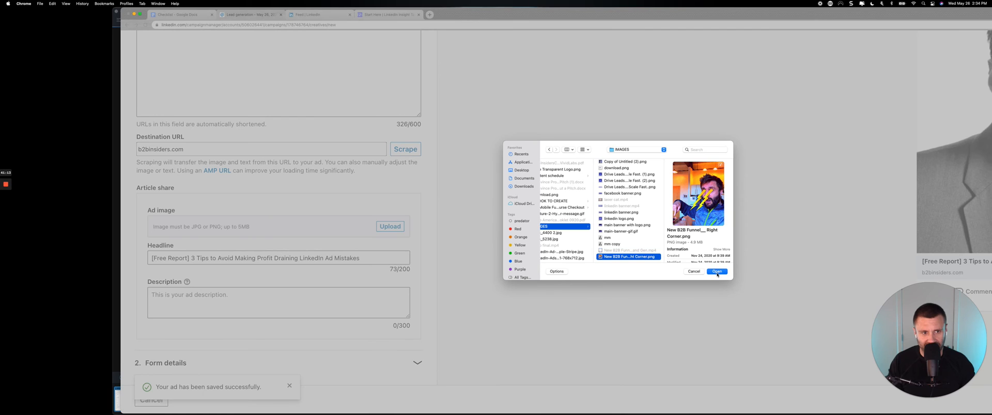
click(717, 273)
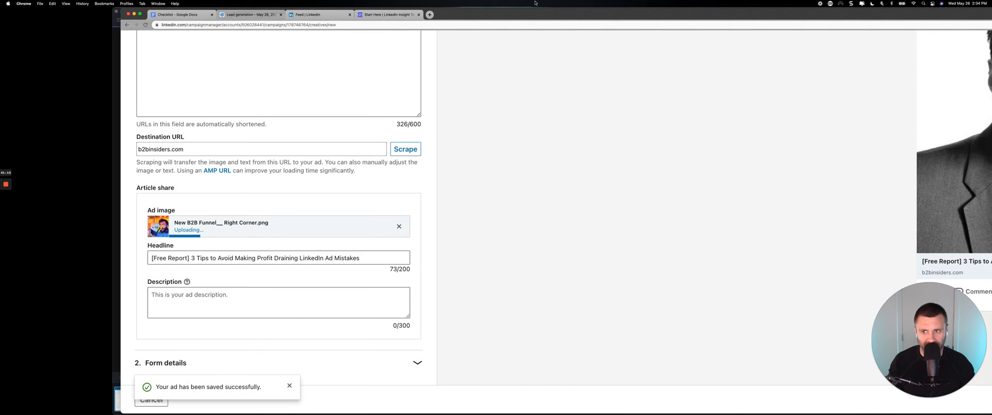
Bring the ad form and its full preview into view and examine how the ad looks in the mobile feed.
drag(541, 14, 436, 2)
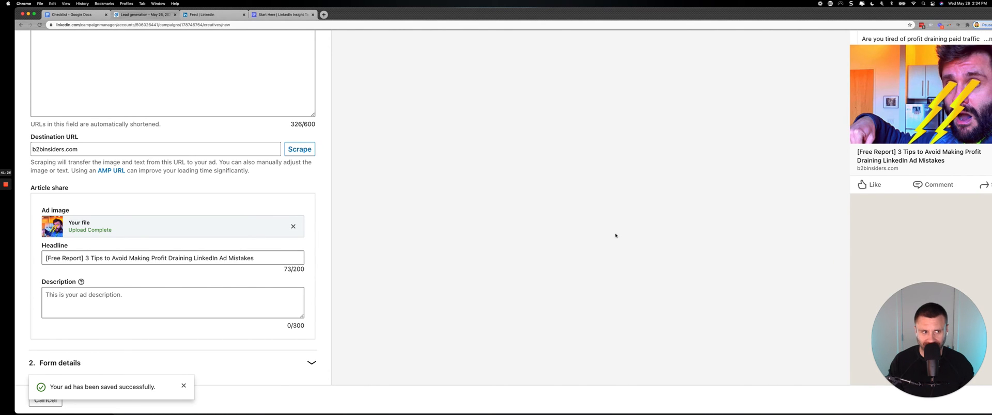
key(super+0)
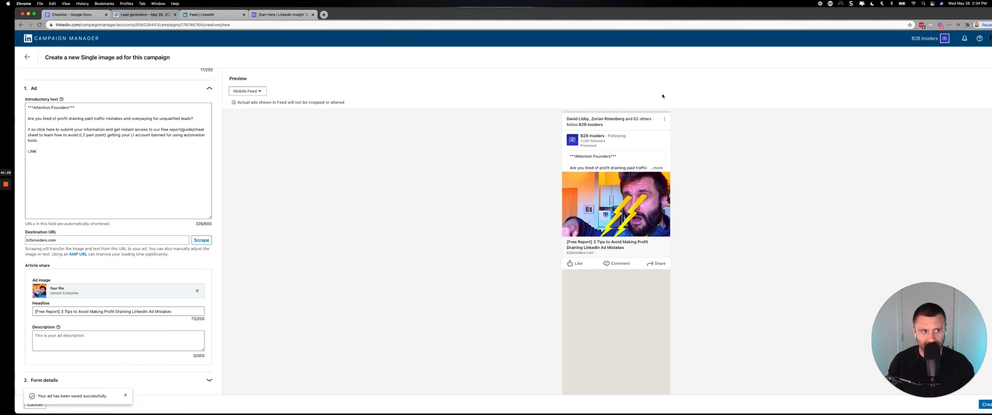
key(super+equal)
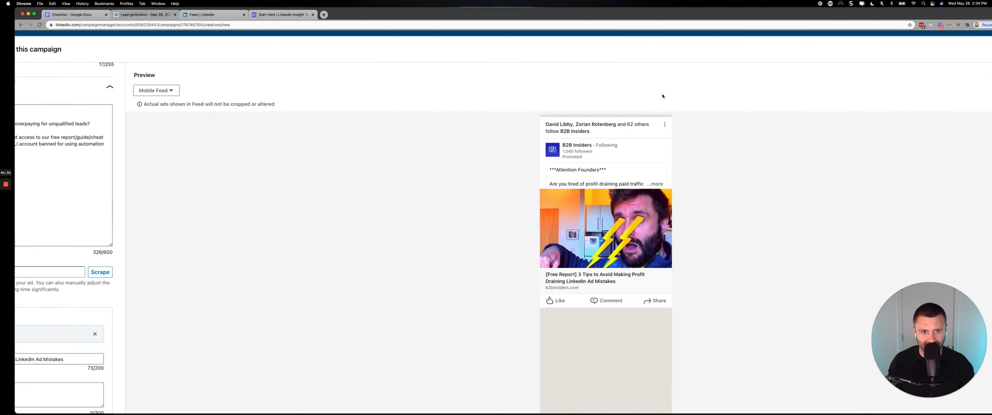
scroll(662, 96, left, 5)
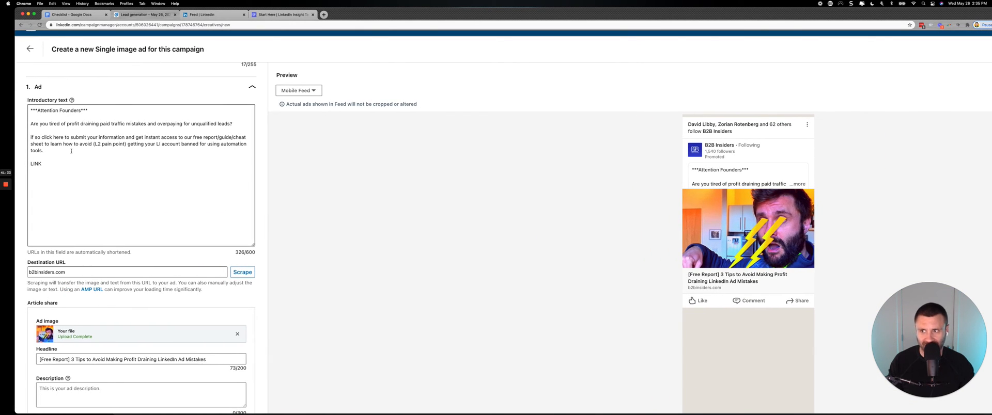
Expand the ad's form details and set the call-to-action to Download.
scroll(68, 310, down, 3)
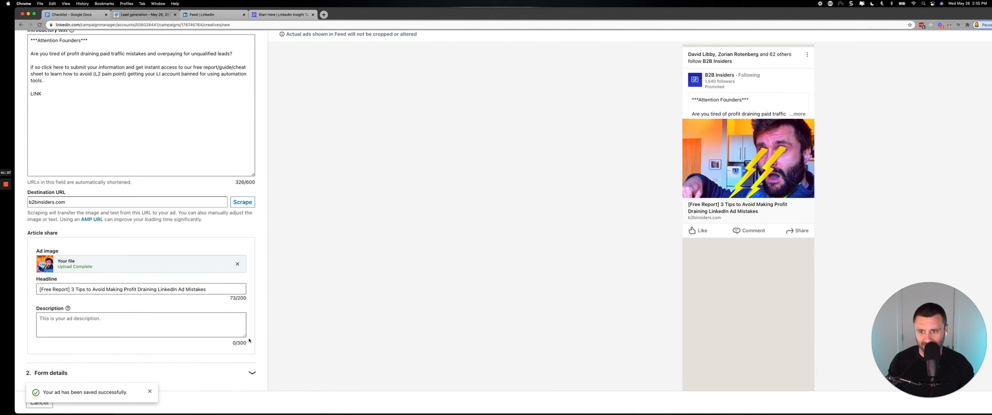
click(252, 372)
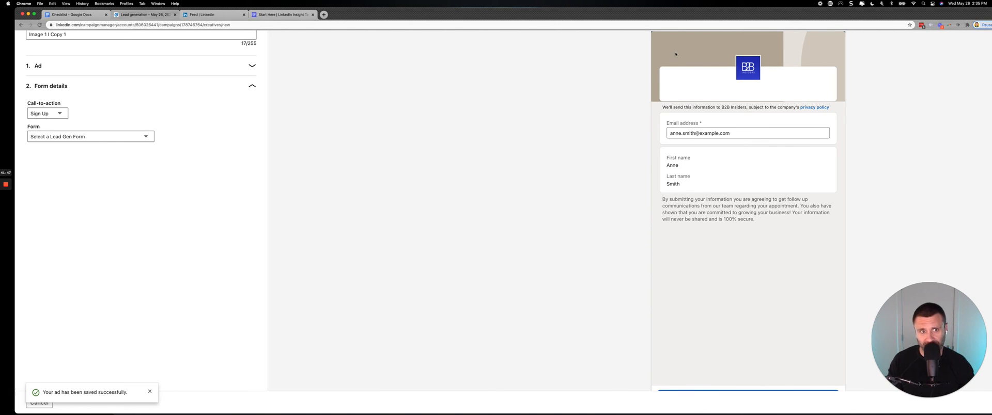
click(50, 114)
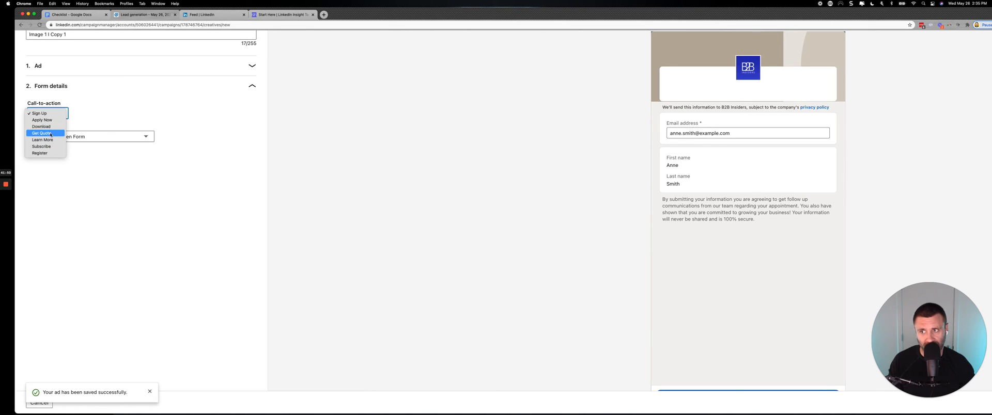
click(50, 127)
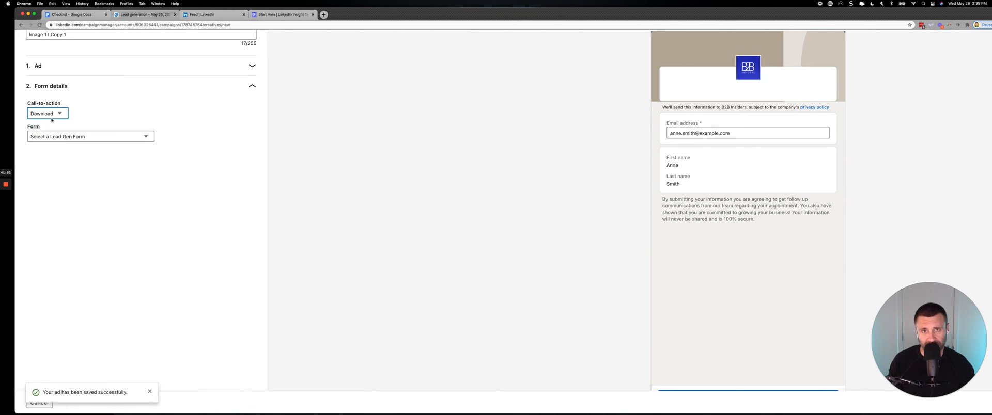
Create a new lead gen form for the ad and name it "Cheat Sheet 1 I Copy 1".
click(55, 138)
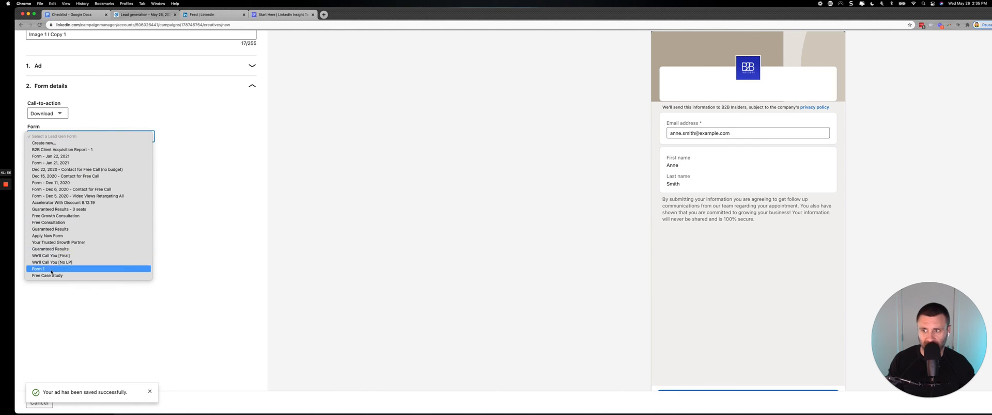
click(71, 143)
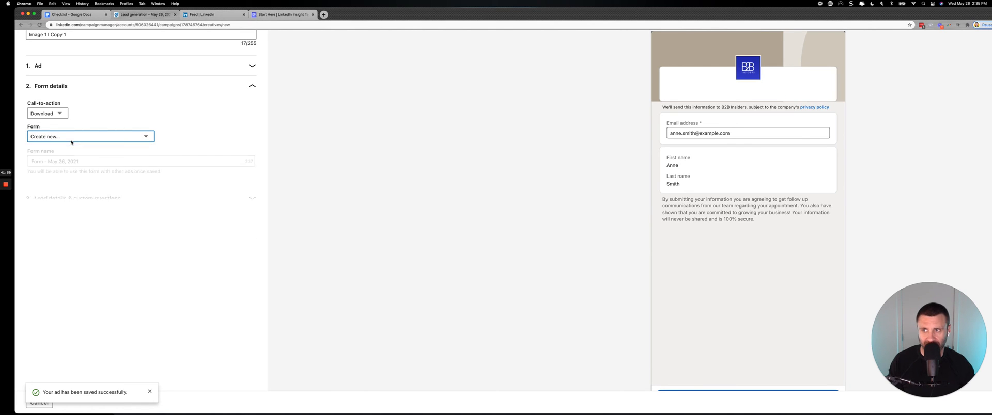
triple_click(72, 162)
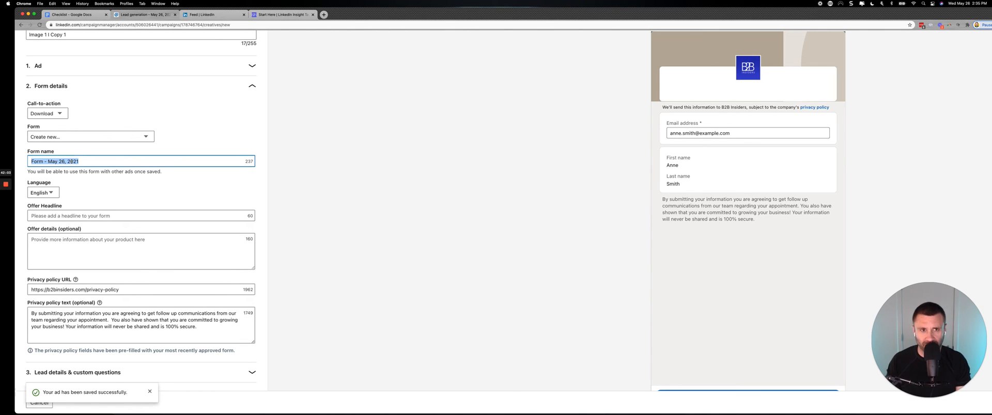
text(CHe)
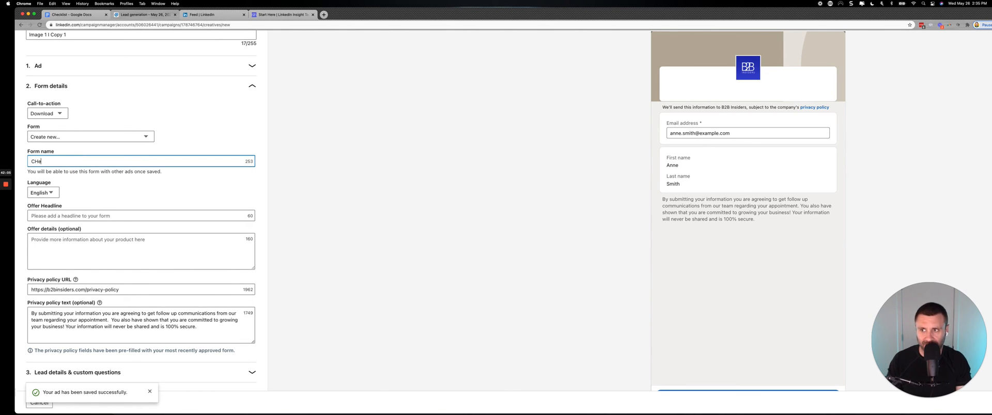
text(at Sheet 1)
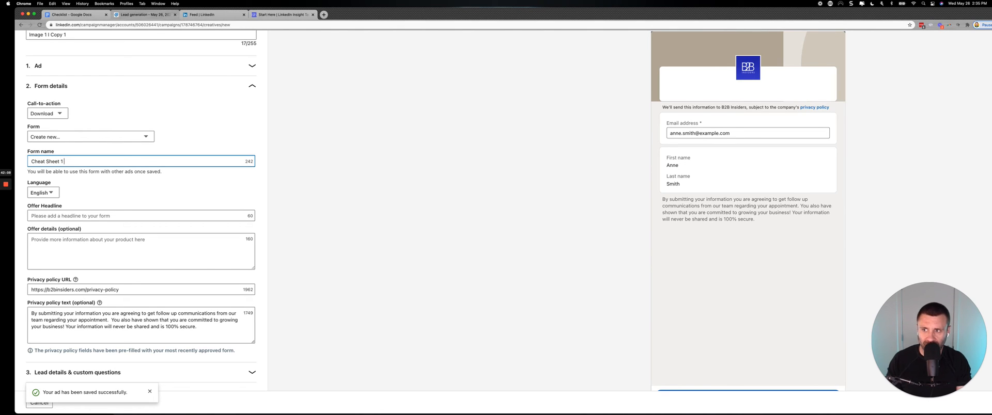
text( I Copy 1)
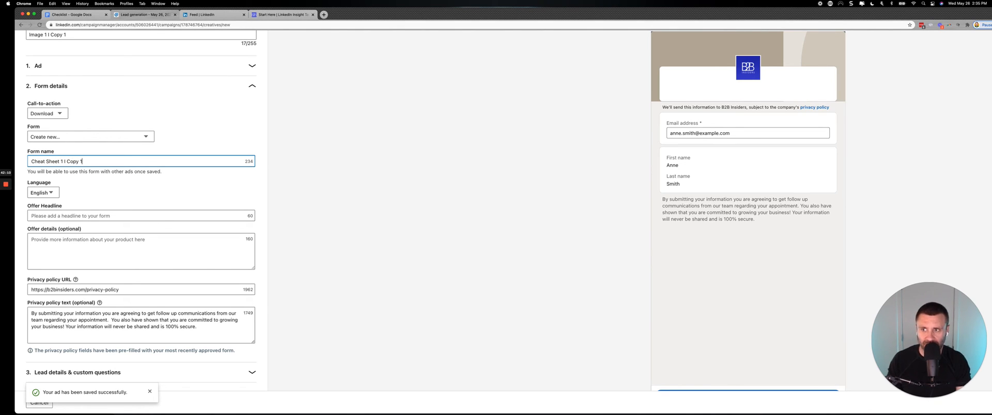
Reopen the ad section and review the introductory text and headline for the offer wording to reuse in the form.
click(62, 216)
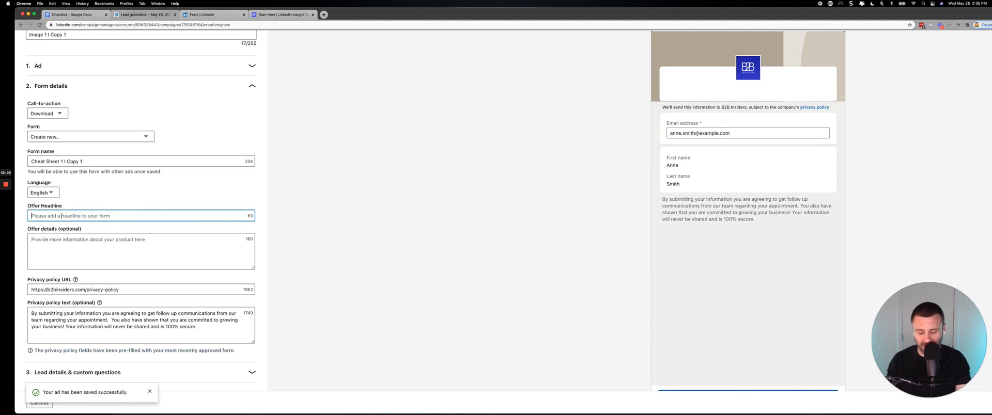
scroll(107, 162, up, 3)
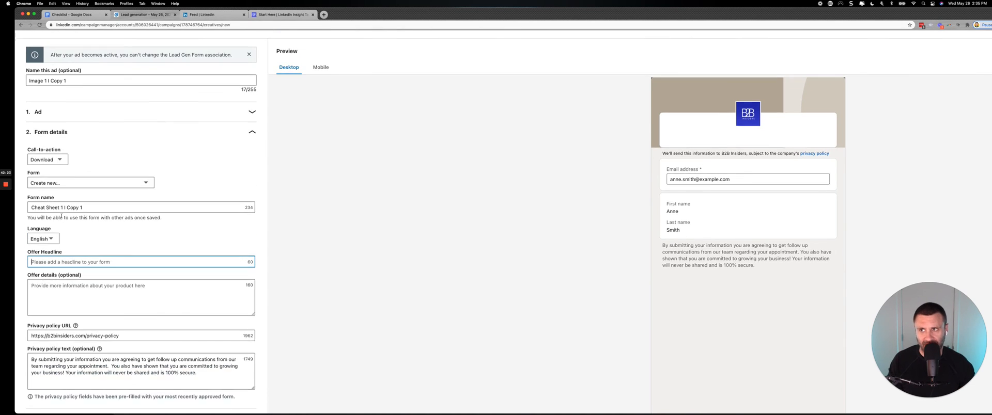
click(117, 135)
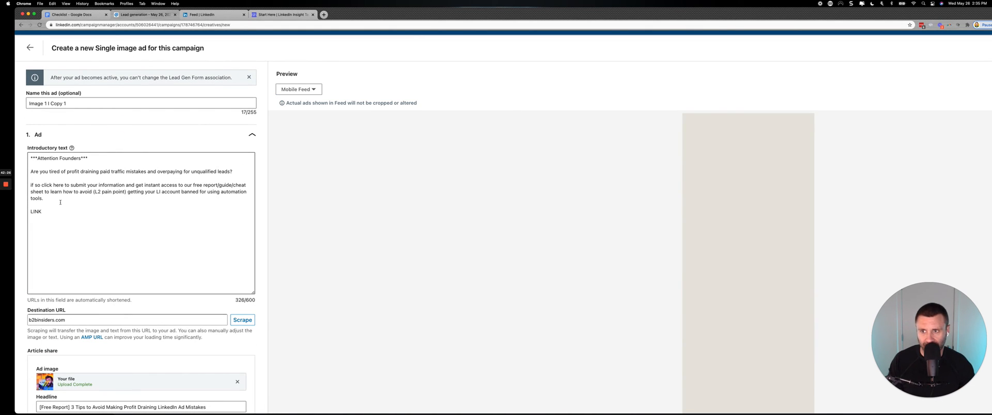
scroll(60, 202, down, 4)
scroll(88, 195, up, 2)
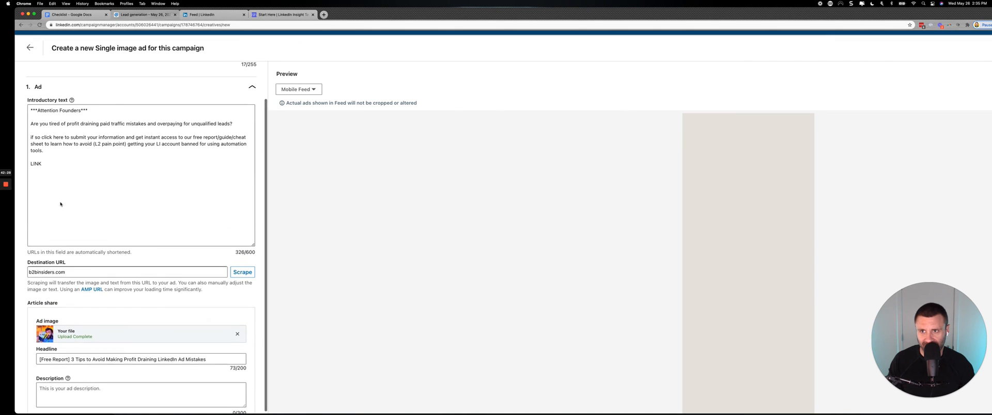
scroll(89, 236, down, 3)
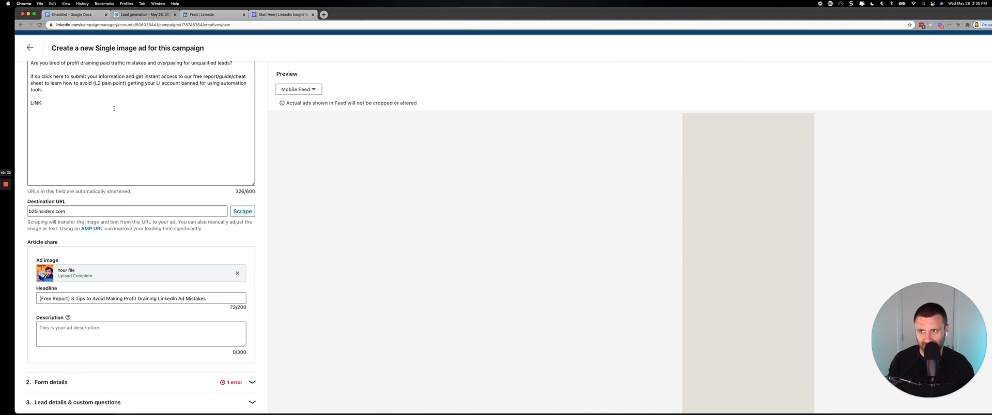
drag(142, 96, 193, 76)
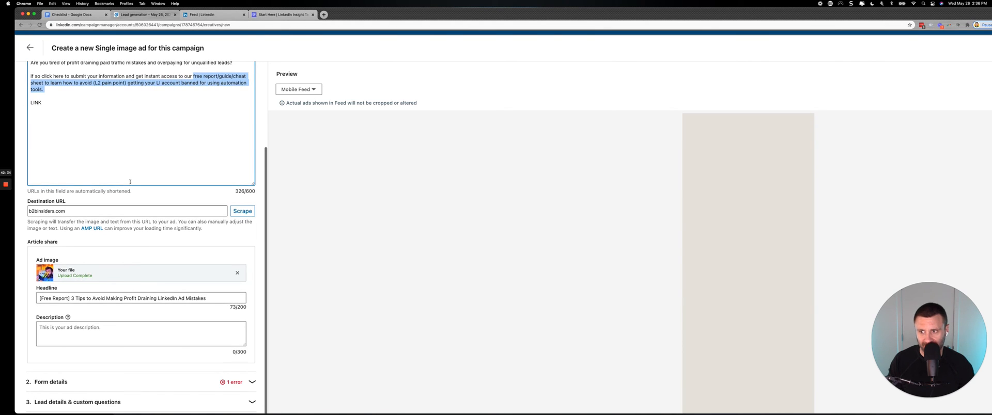
Return to the form details and set the offer headline to "Get Instant Access to the LI Ads Cheat Sheet".
click(117, 385)
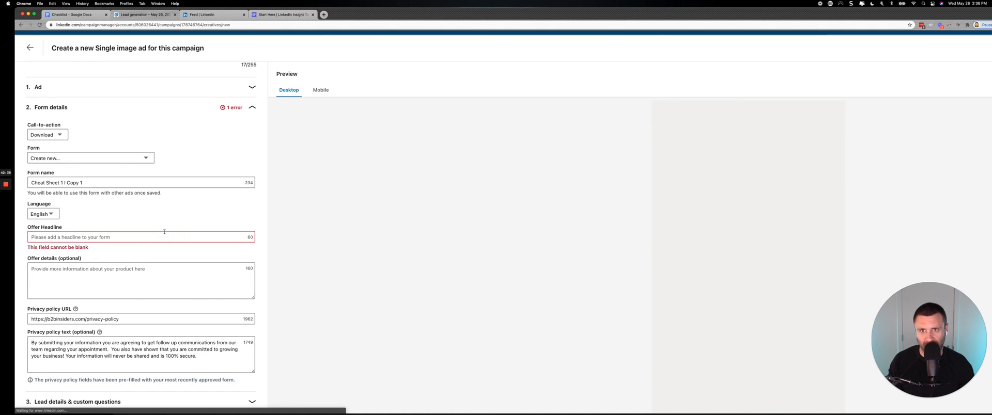
click(118, 236)
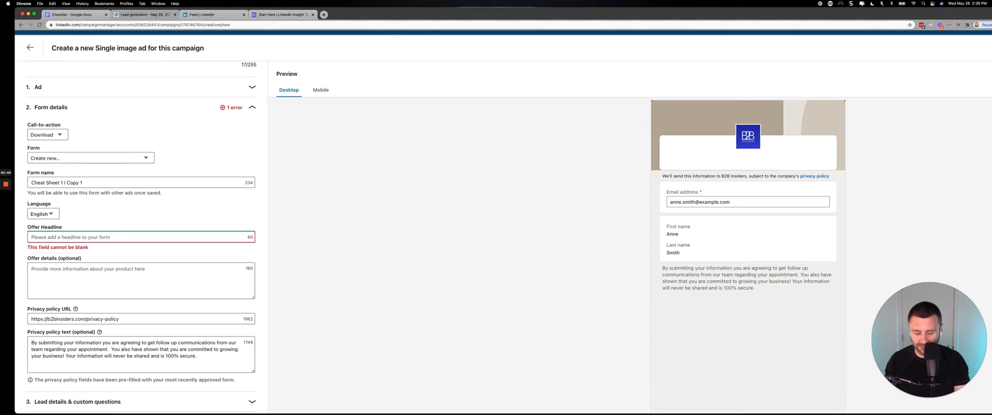
text(Get Instant A)
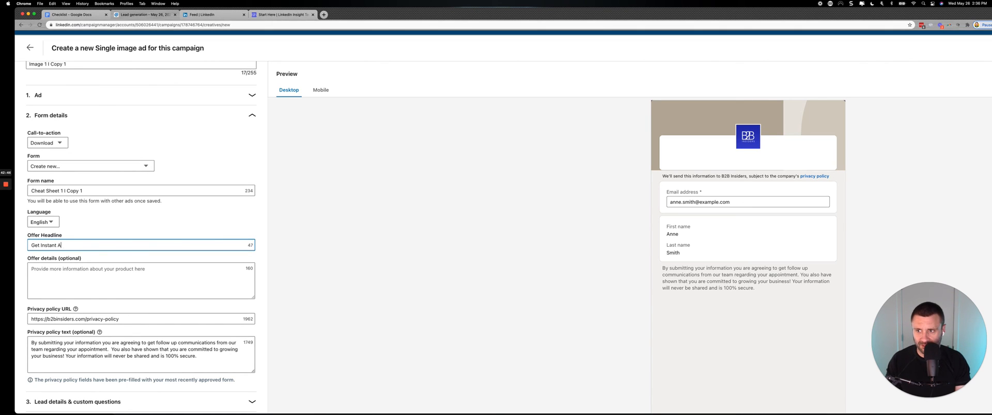
text(ccess to the Li)
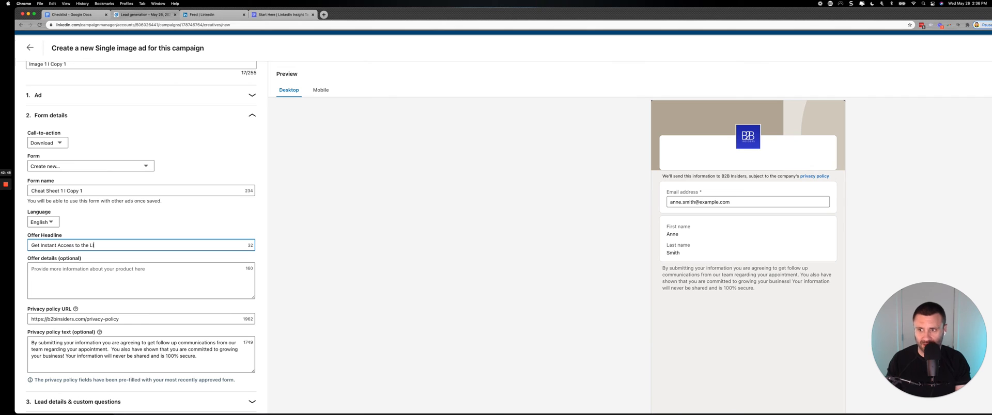
text( Ads Cheat S)
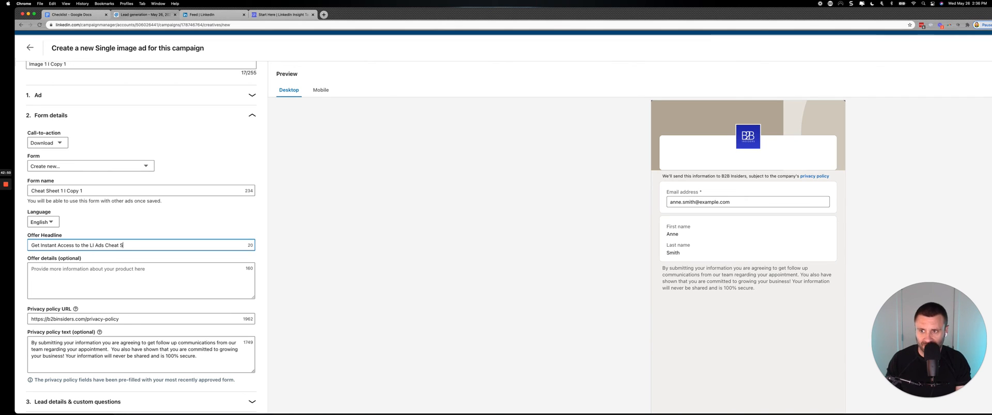
text(heet)
key(Tab)
Set the offer details to "Submit your information for instant access to the report and get valuable insights on how to scale your business to the next level.".
text(S)
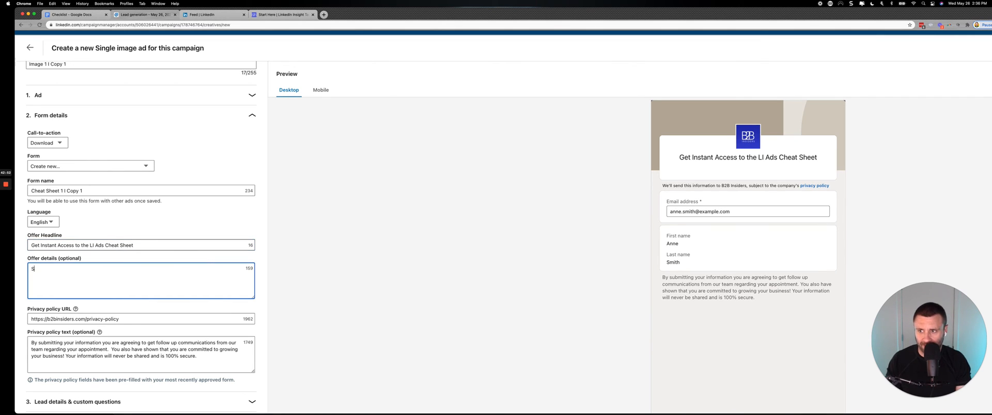
text(ubmit your in)
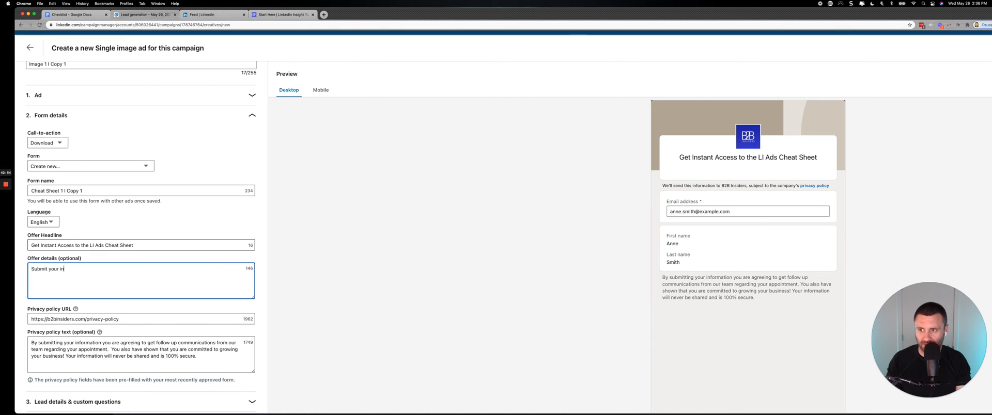
text(formation for instant )
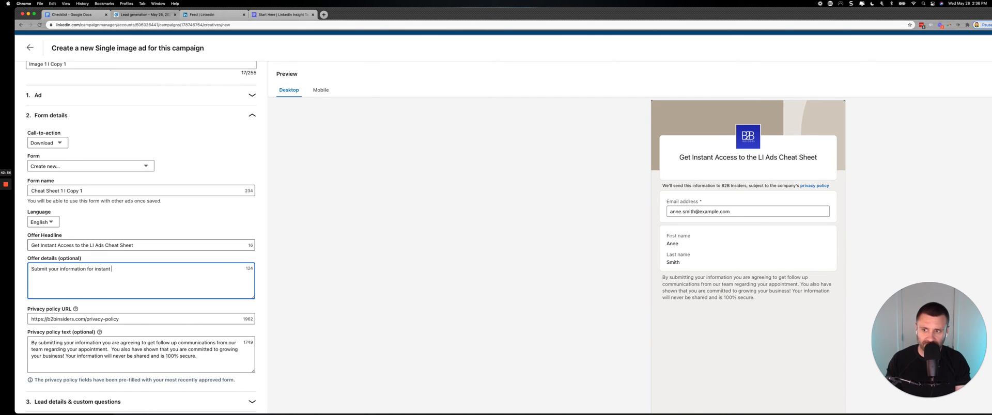
text(access to the re)
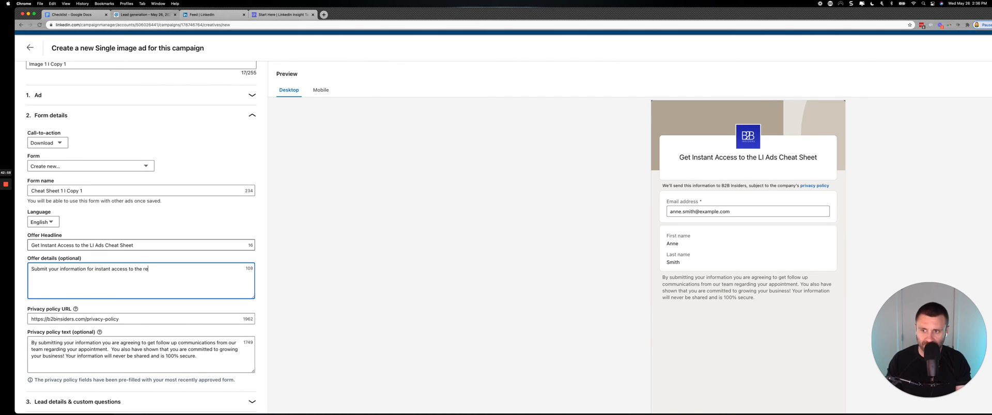
text(port and get)
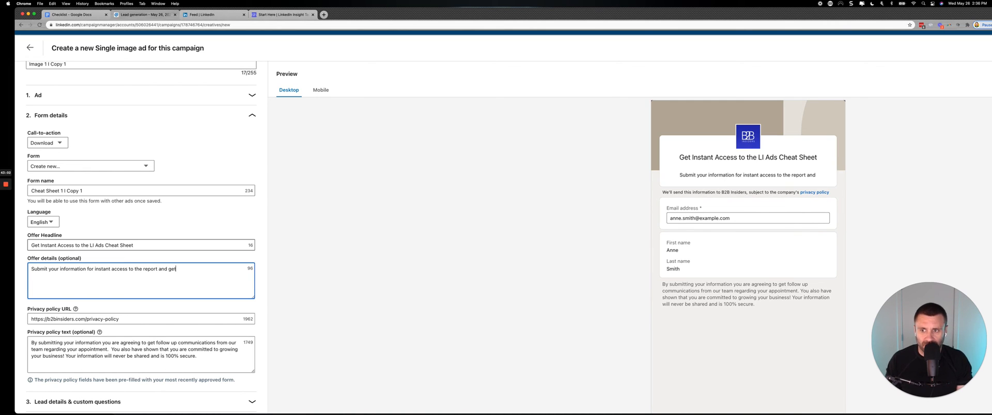
text( valuab)
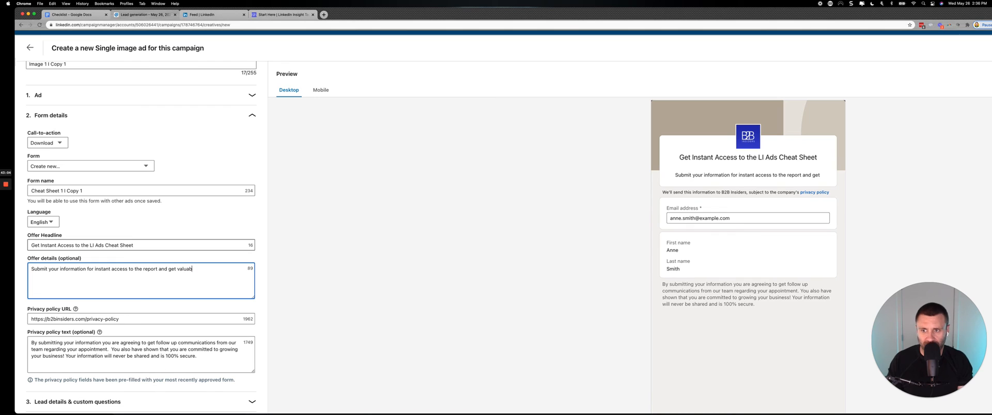
text(le insights on ho)
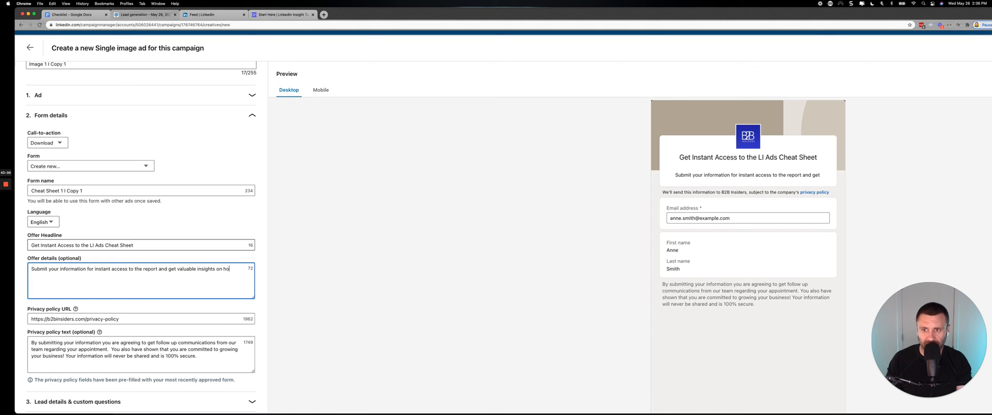
text(w to scalee y)
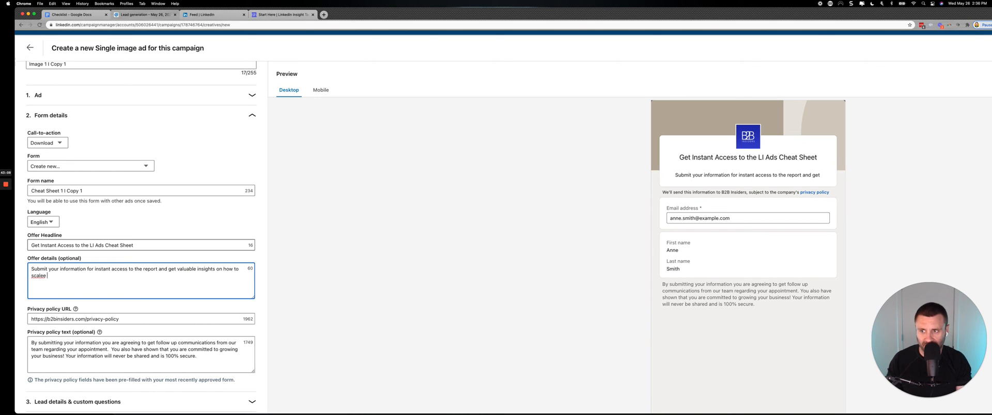
key(BackSpace)
key(BackSpace)
key(BackSpace)
text(your b2)
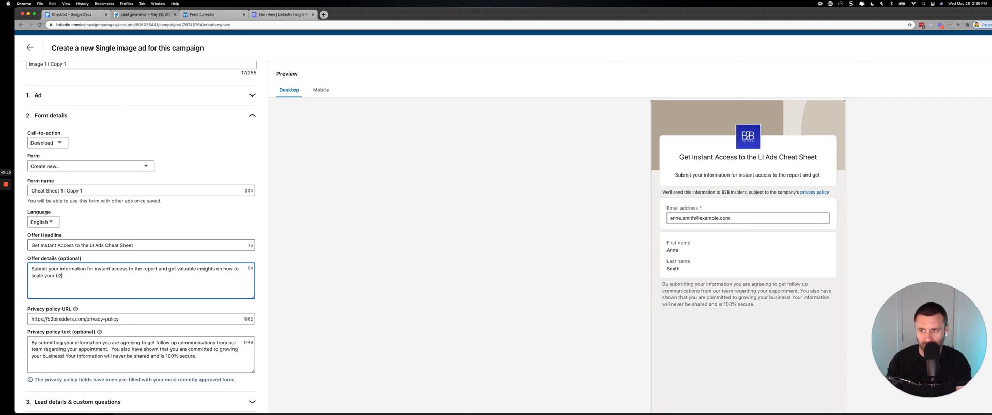
text(usiness to the next level.)
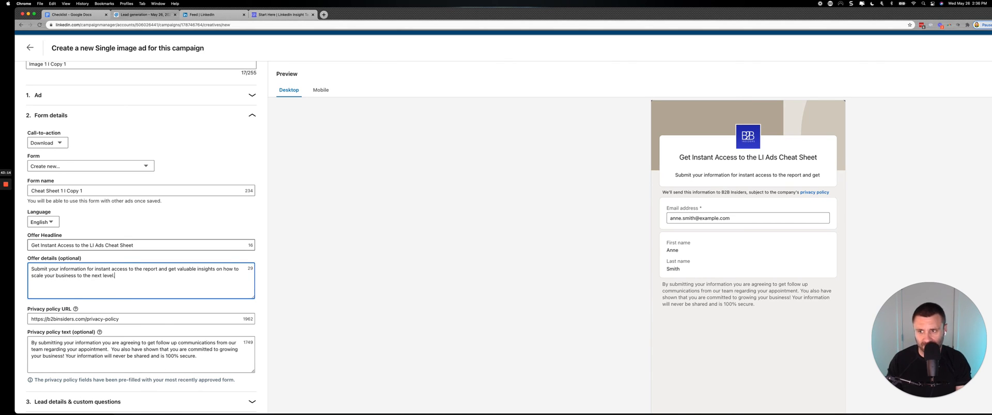
scroll(122, 318, up, 1)
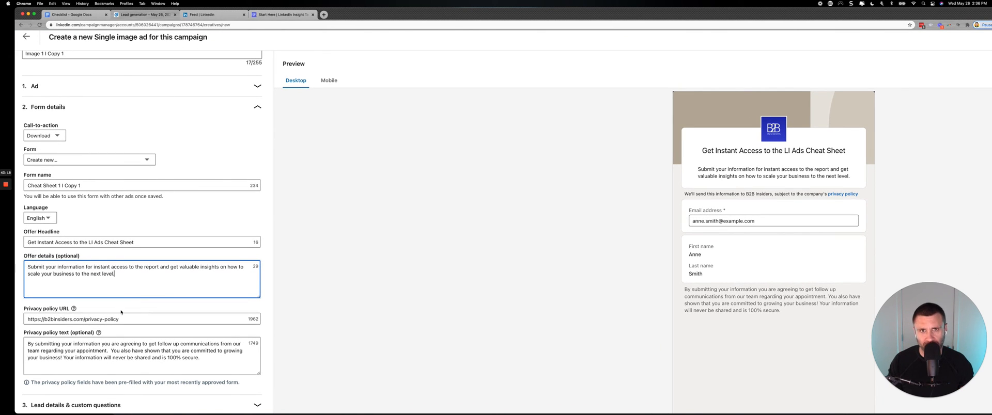
Expand the lead details and custom questions, and add Phone number from the Contact category to the collected profile information.
click(71, 347)
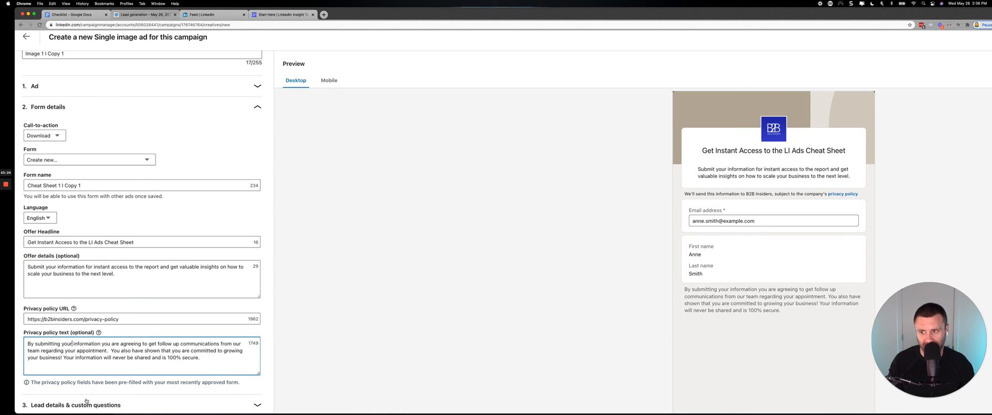
scroll(168, 317, down, 2)
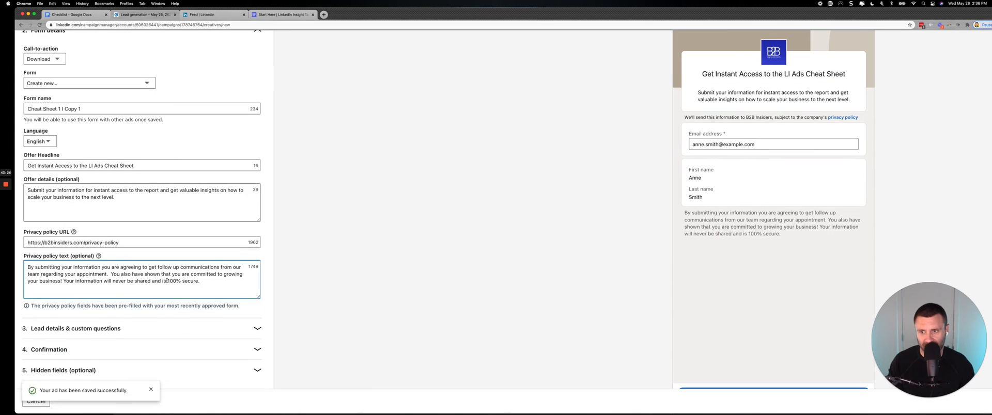
click(169, 328)
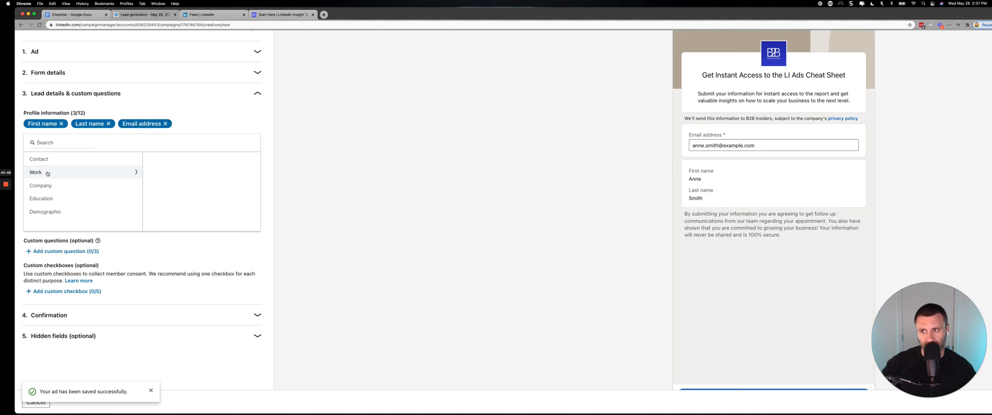
click(70, 158)
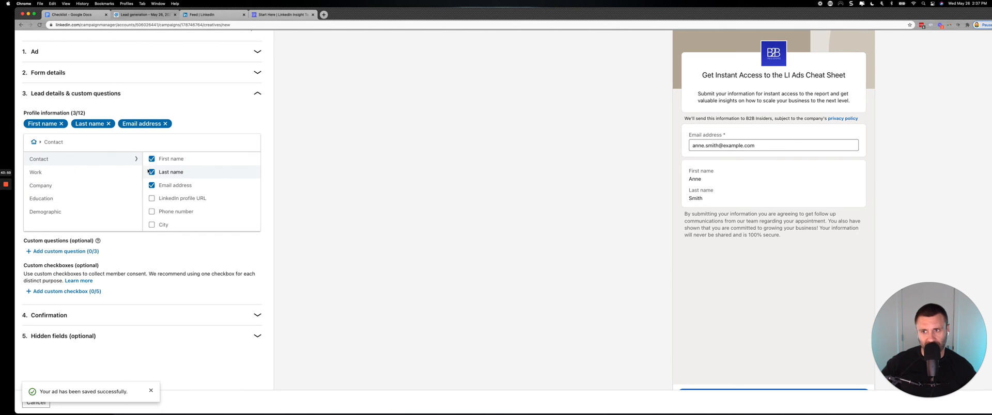
scroll(152, 173, down, 2)
click(151, 181)
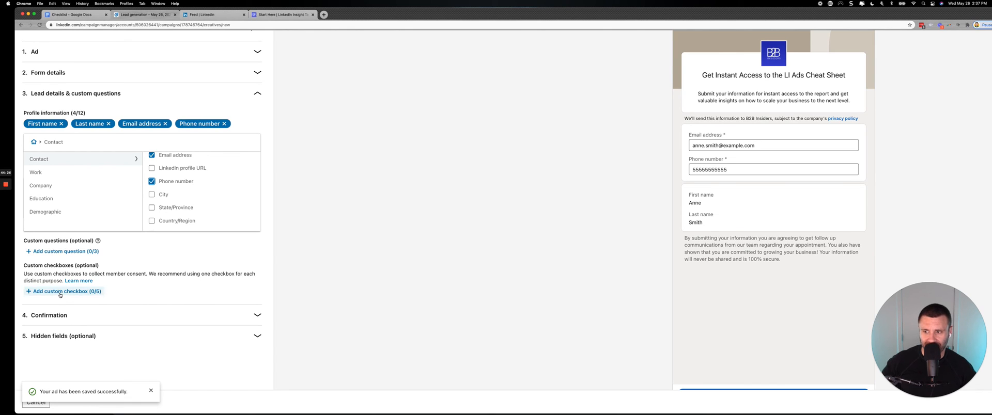
Add a custom checkbox to the form with the message "Yes I'm interested in being contacted right away".
click(60, 293)
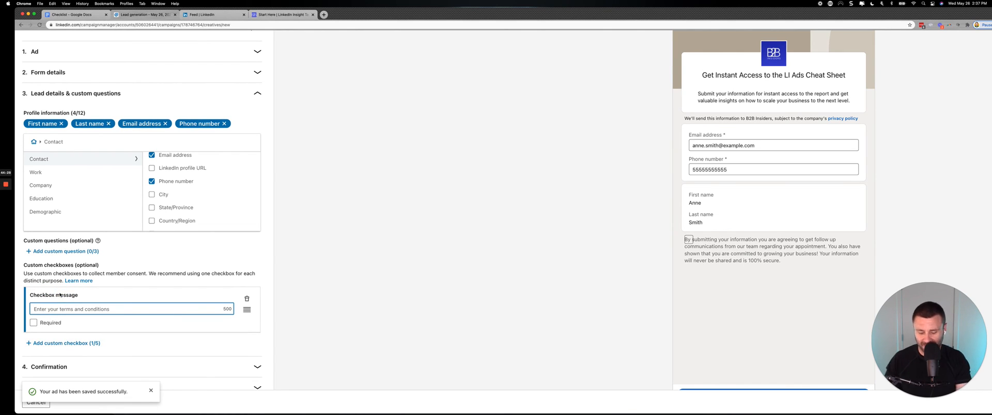
text(Y)
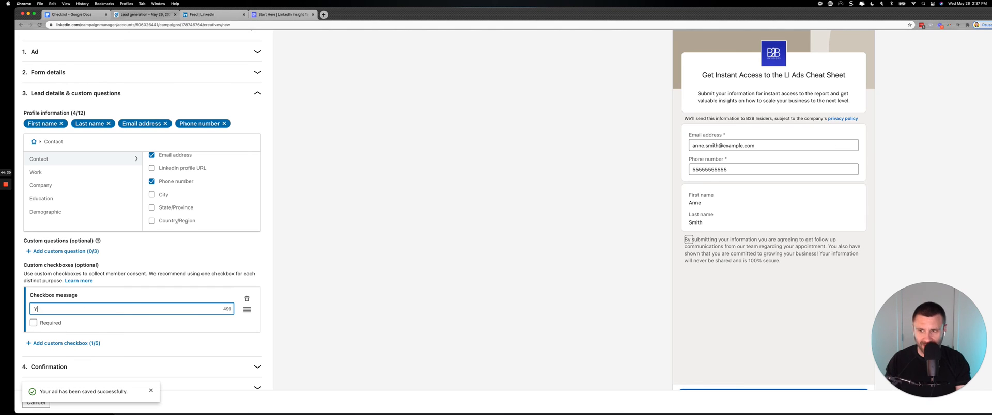
text(es I'm inter)
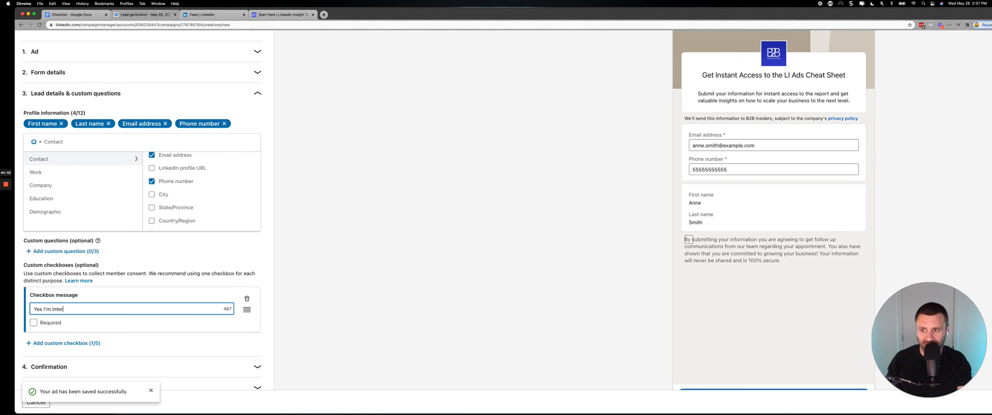
text(ested in being co)
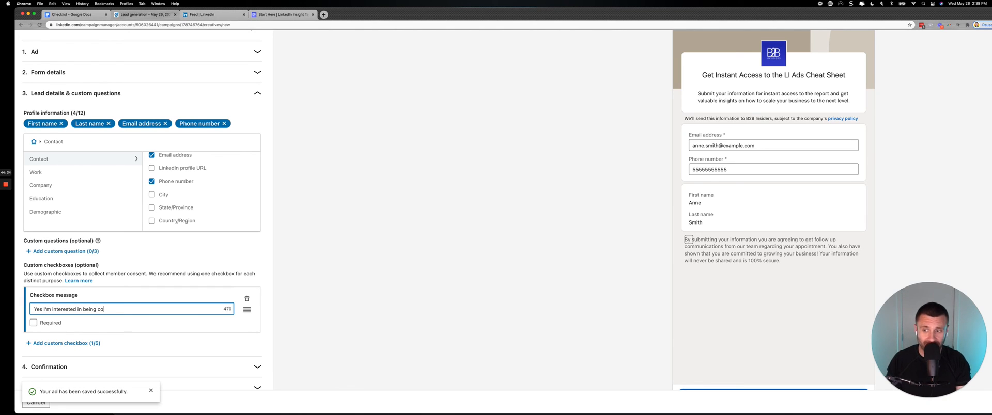
text(ntacted right away)
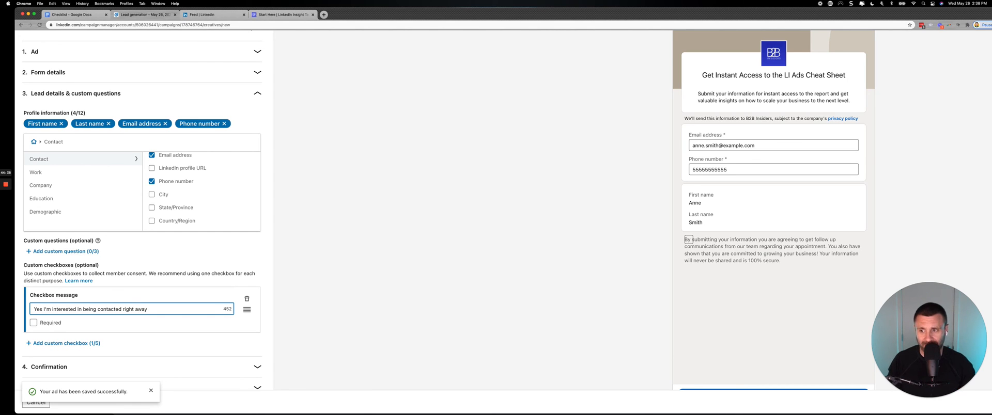
Expand the form's confirmation section and begin the thank-you message with "Thanks for your submission!".
click(58, 366)
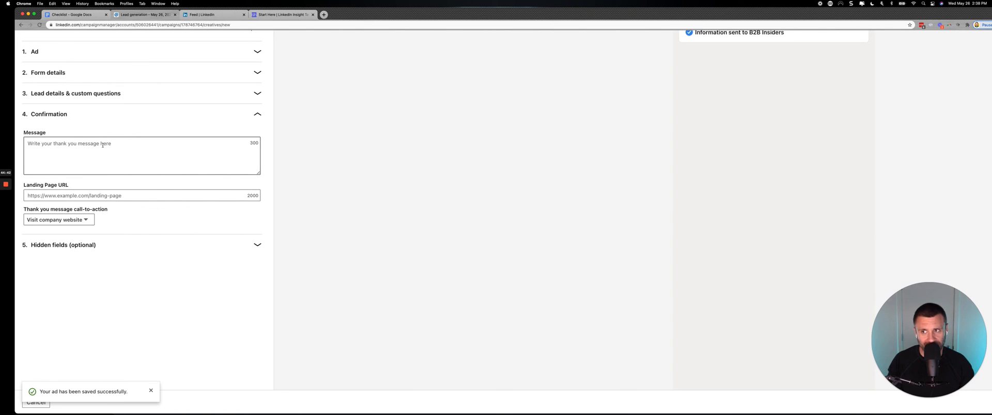
click(103, 145)
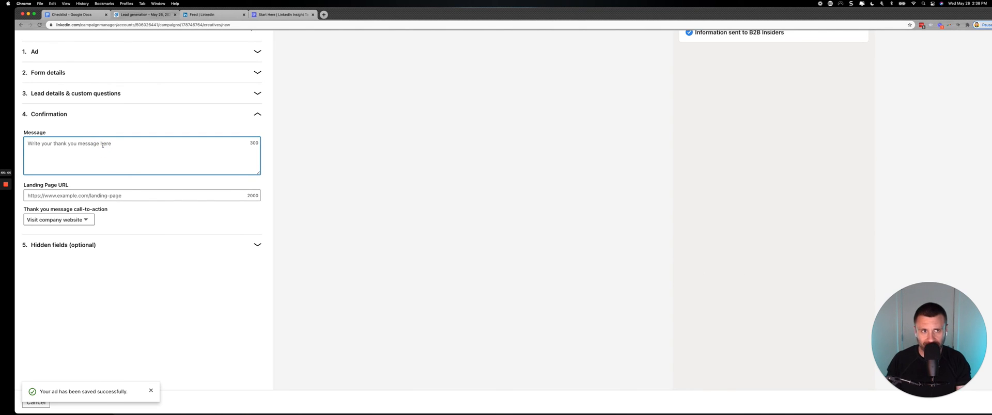
scroll(461, 126, up, 2)
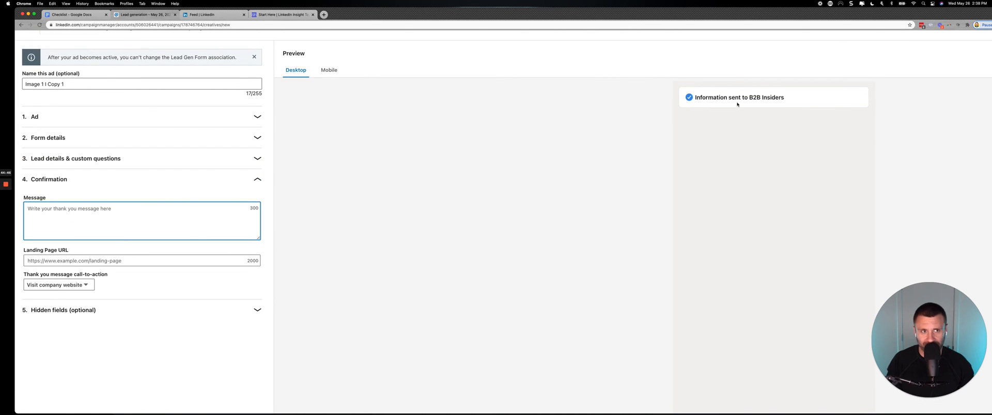
text(T)
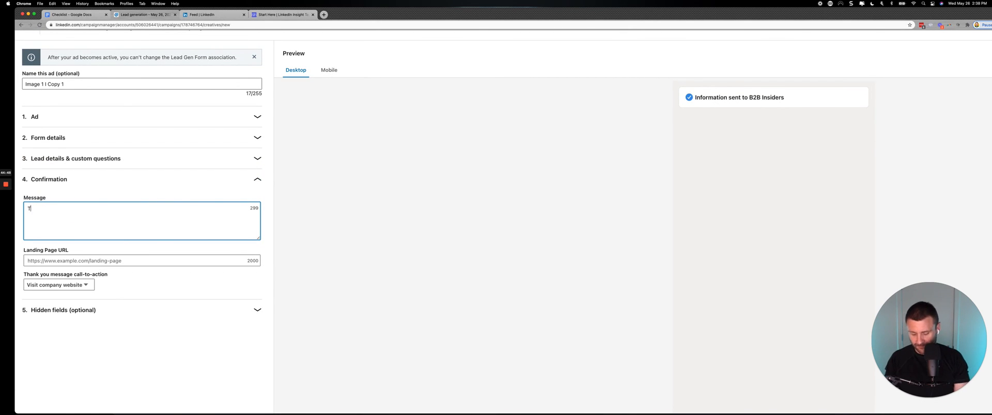
text(hanks for your )
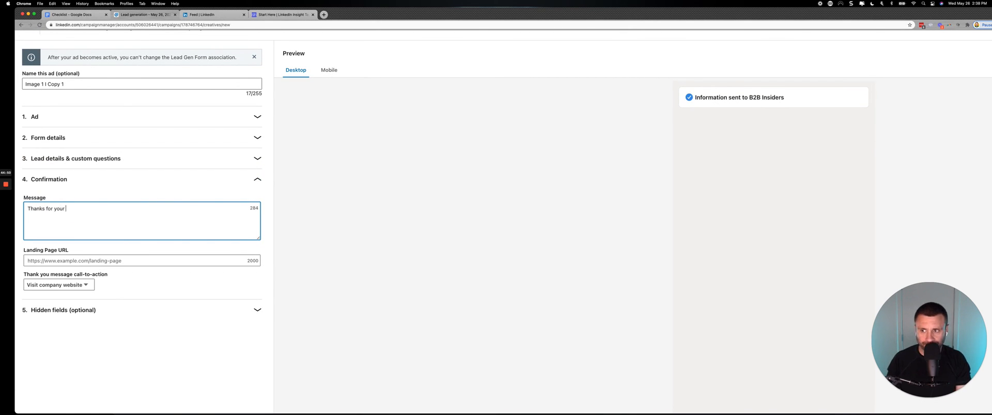
text(submission )
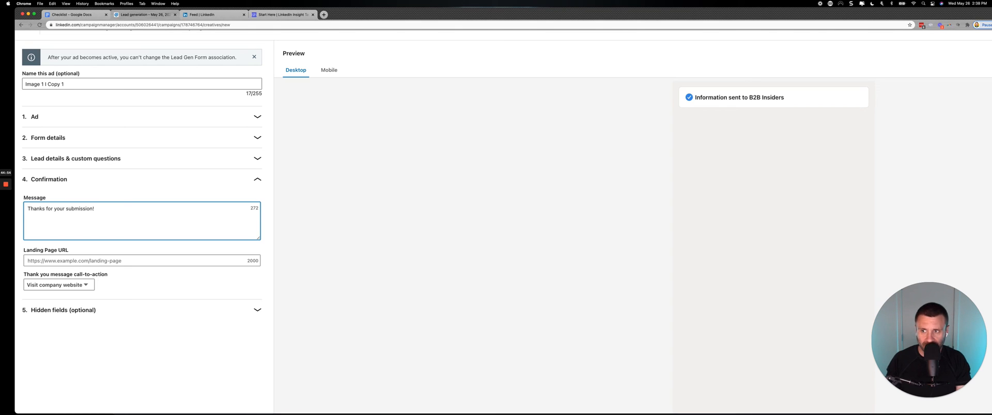
text( If you)
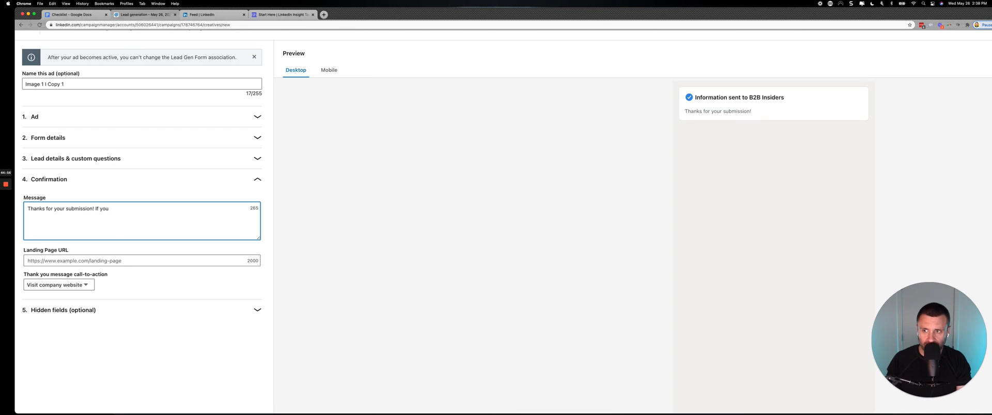
key(BackSpace)
key(BackSpace)
key(BackSpace)
key(BackSpace)
key(BackSpace)
key(BackSpace)
key(BackSpace)
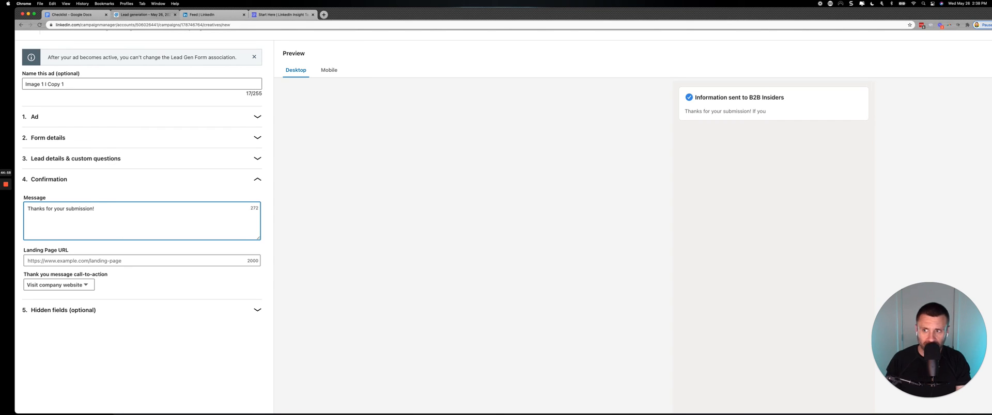
Continue the thank-you message with "Due to high call volume spaces are limited".
text(Due to high co)
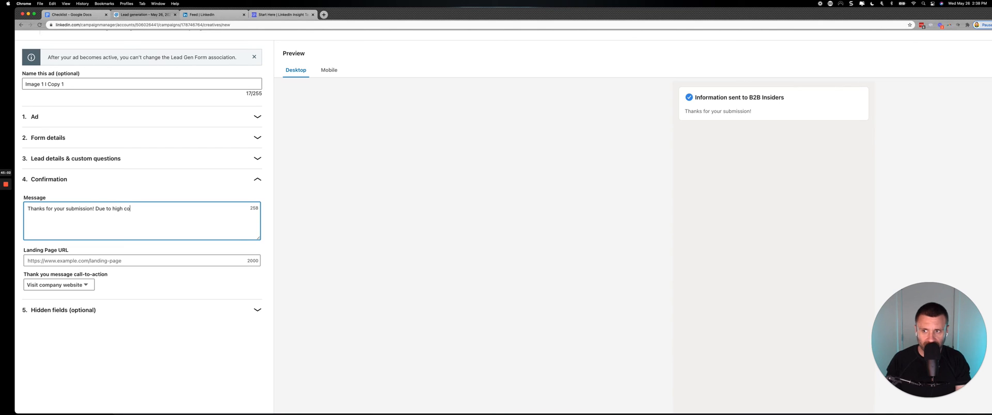
key(BackSpace)
text(all v)
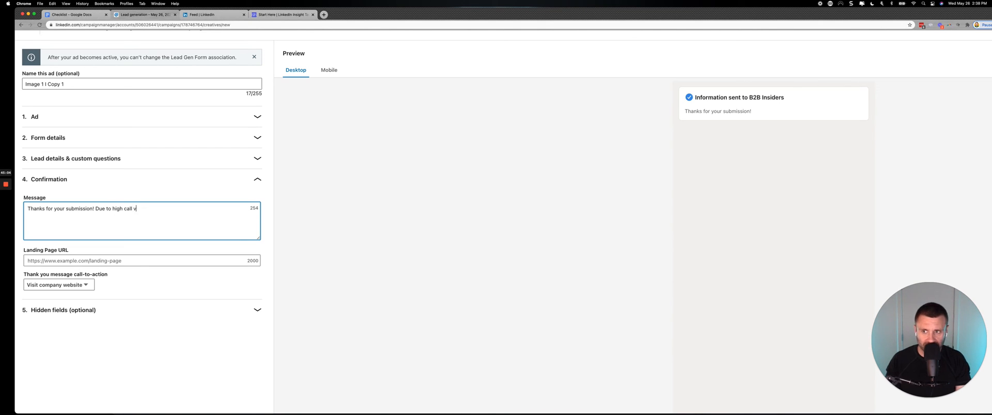
text(olume spaces are)
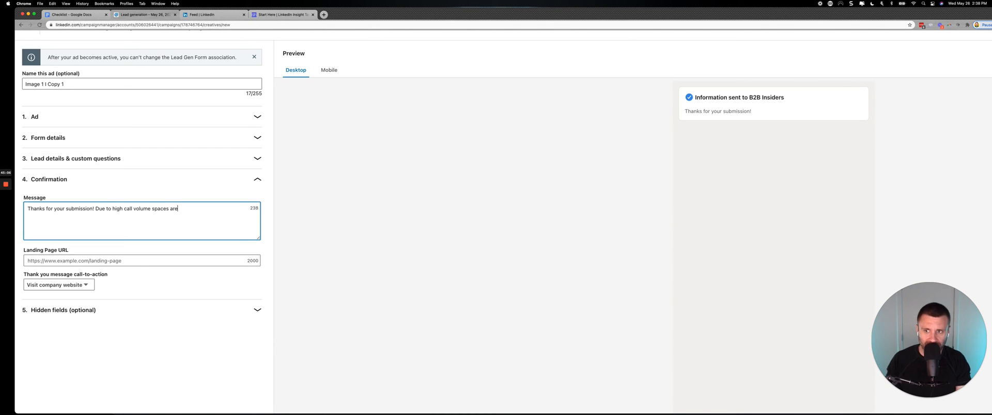
text( limited if you wou)
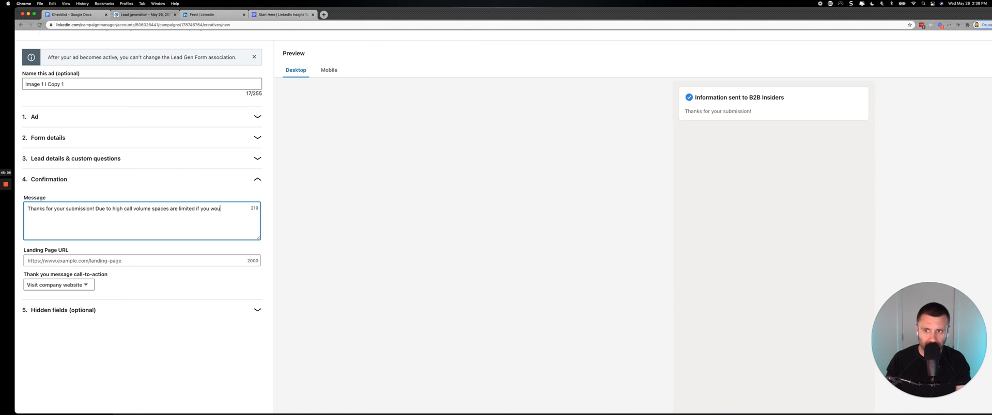
text(ld like to p)
text( speak with.)
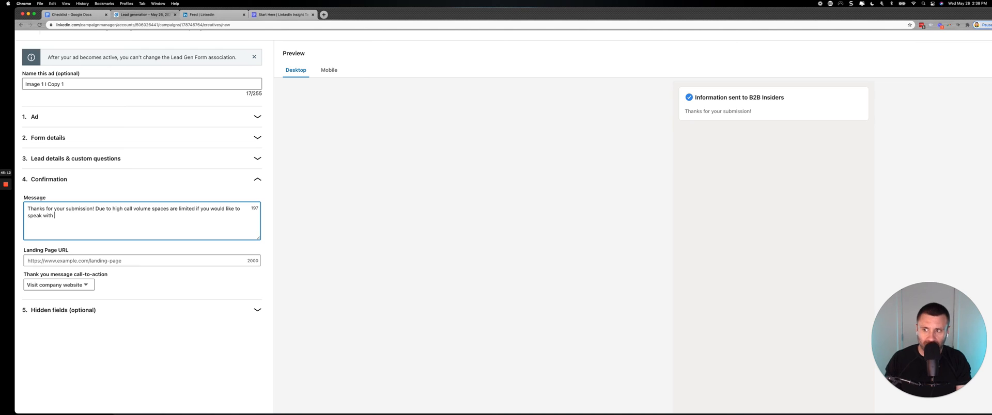
Finish the thank-you message with "if you would like to speak with a member of our team please call" and a phone number.
key(BackSpace)
key(BackSpace)
text(a)
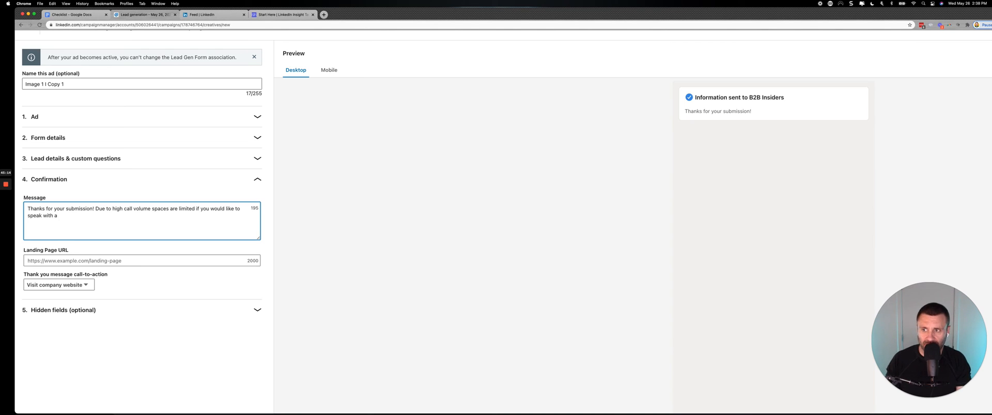
text( member of our team)
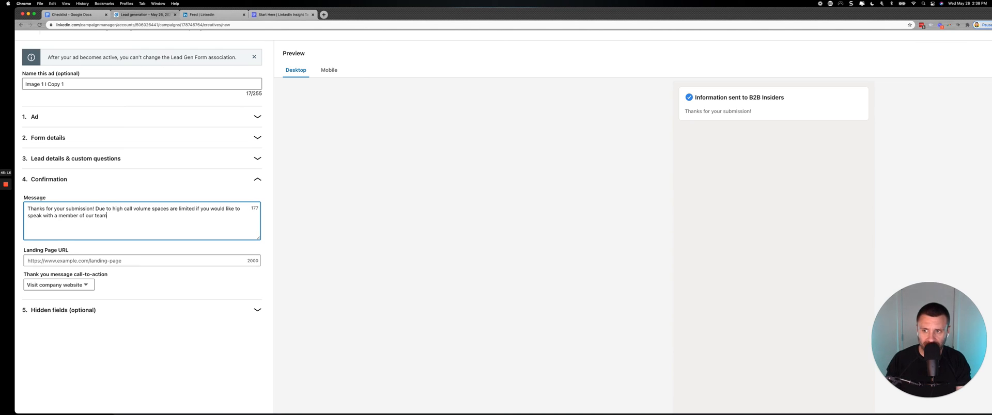
text( please call)
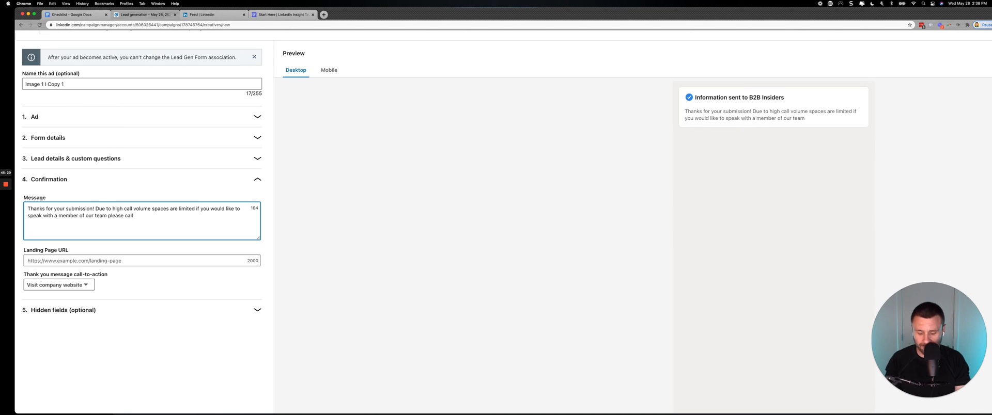
text( 5555555.)
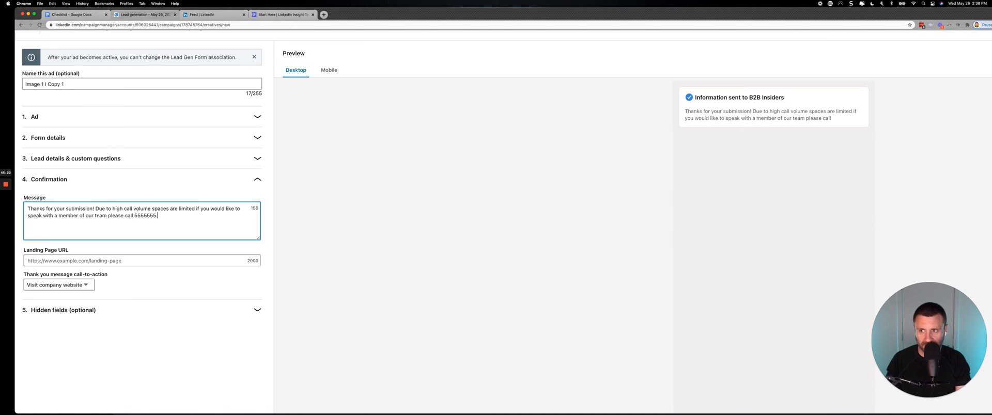
Enter b2binsiders.com as the confirmation's landing page URL and set the thank-you message call-to-action to Download now.
click(148, 260)
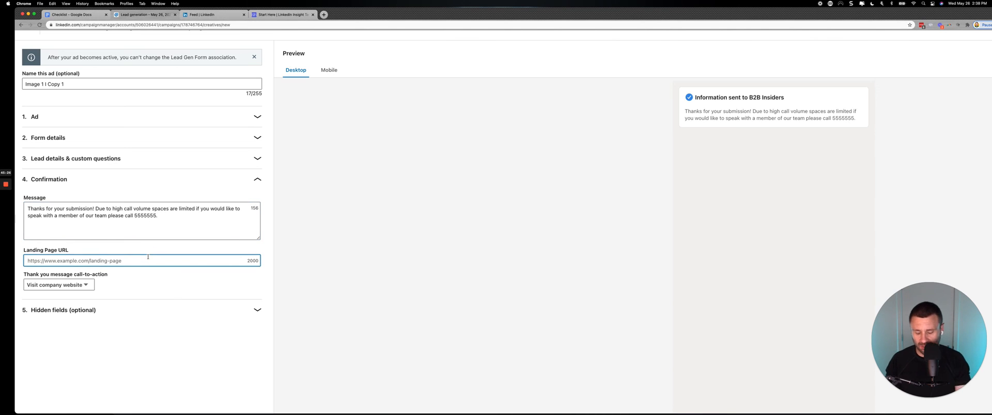
text(b2binsi)
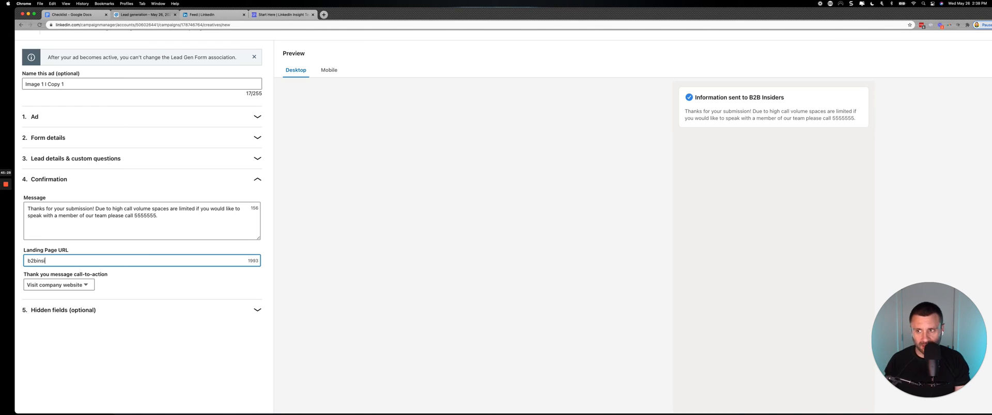
text(ders.com)
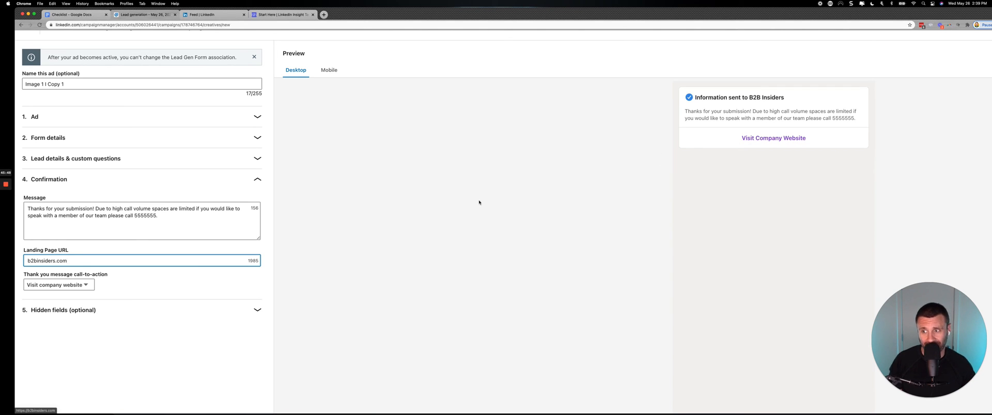
click(61, 285)
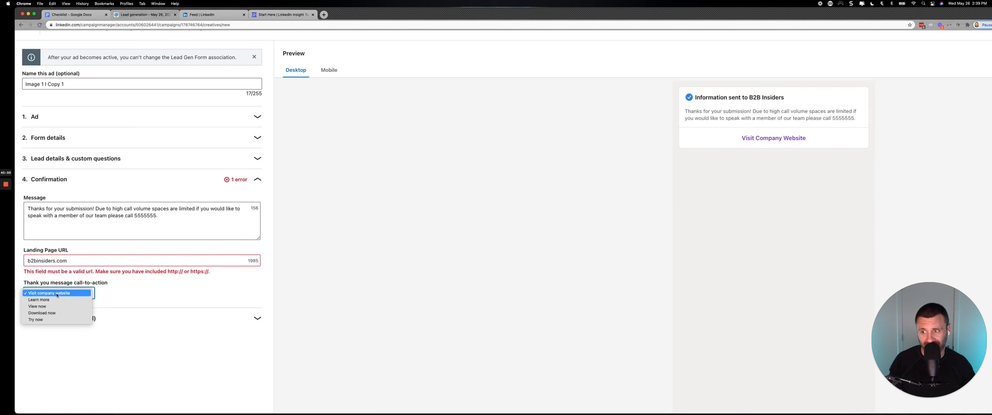
click(52, 312)
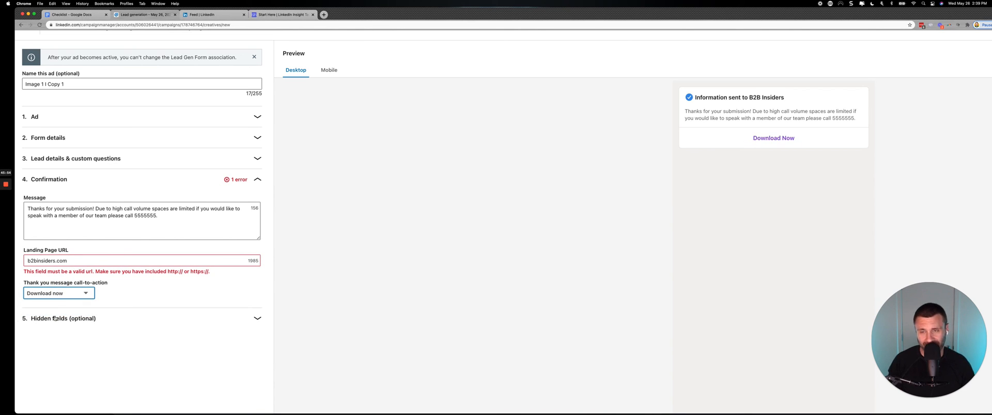
Try to create the single image ad with the landing page URL as entered.
scroll(96, 305, down, 2)
scroll(96, 305, down, 3)
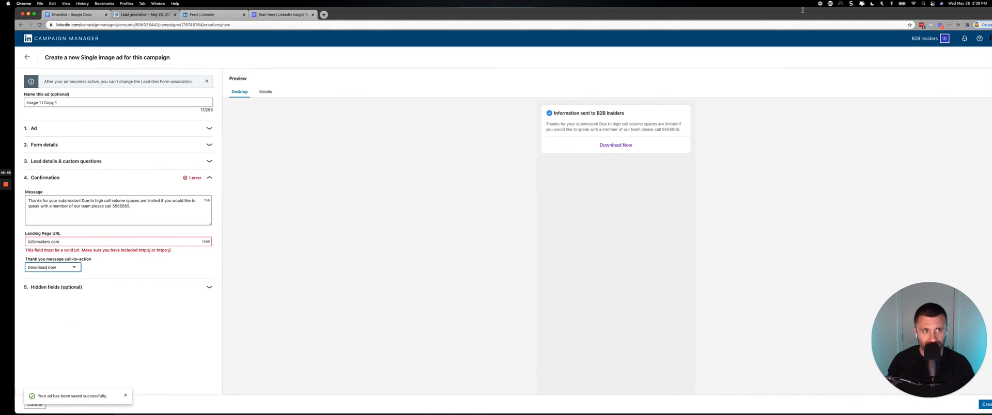
drag(803, 13, 773, 13)
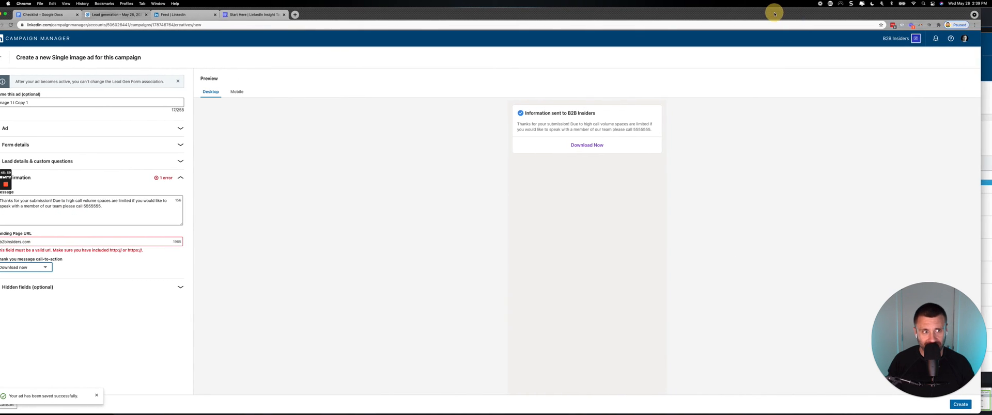
click(964, 406)
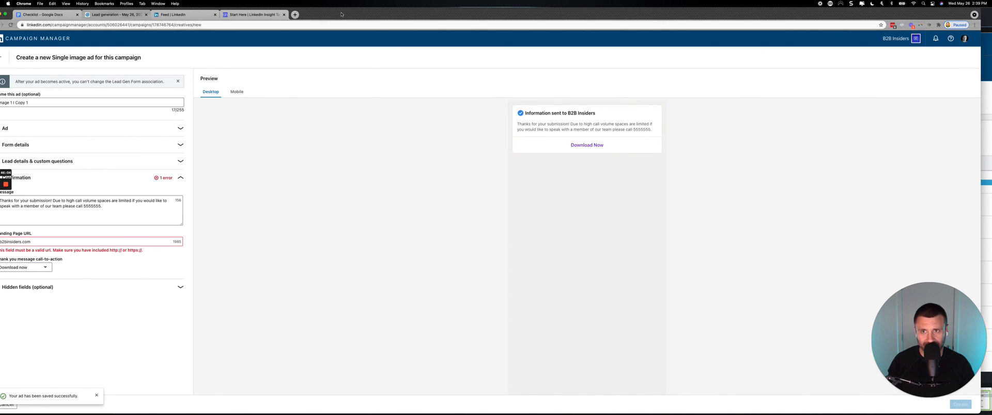
drag(341, 14, 383, 13)
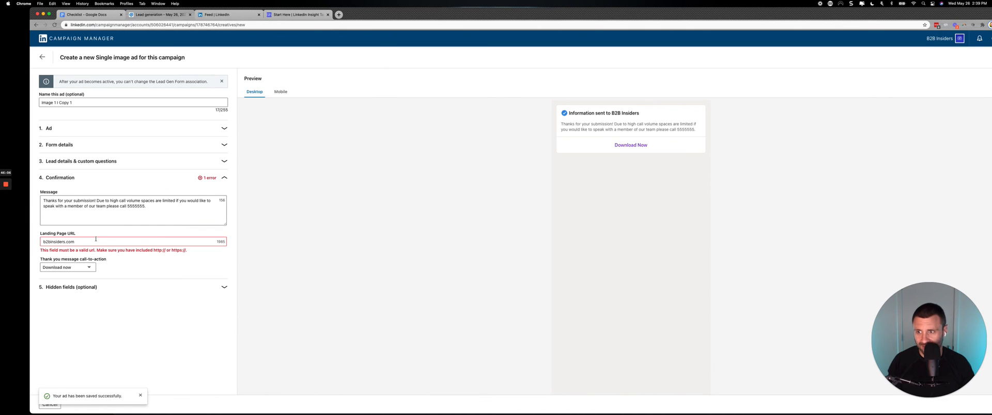
click(43, 241)
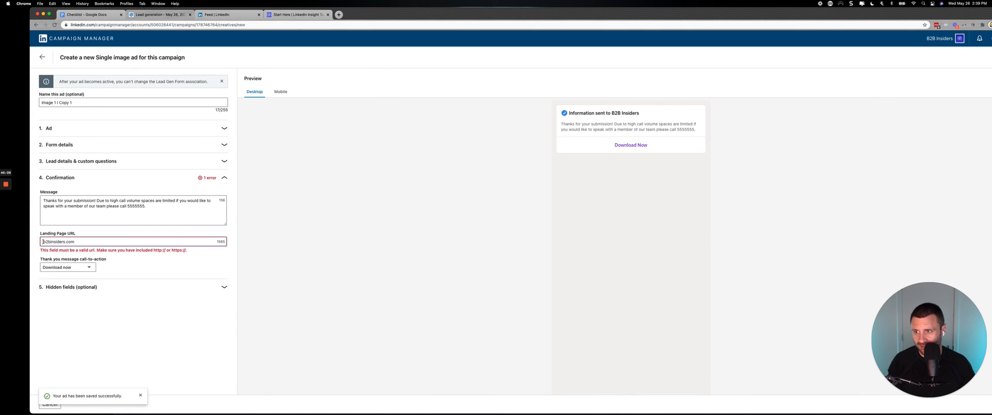
text(https://)
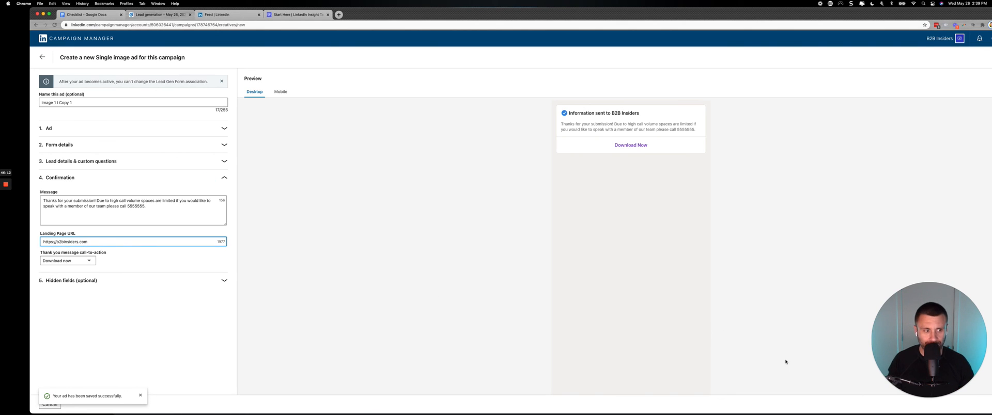
double_click(876, 16)
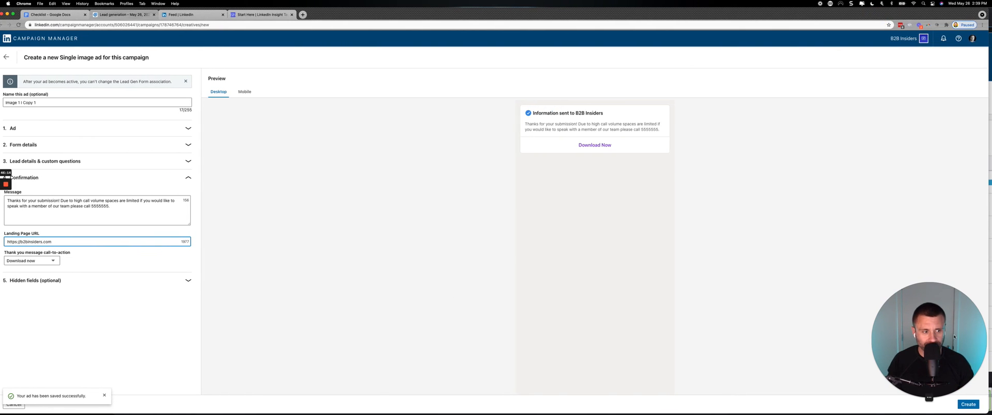
click(968, 404)
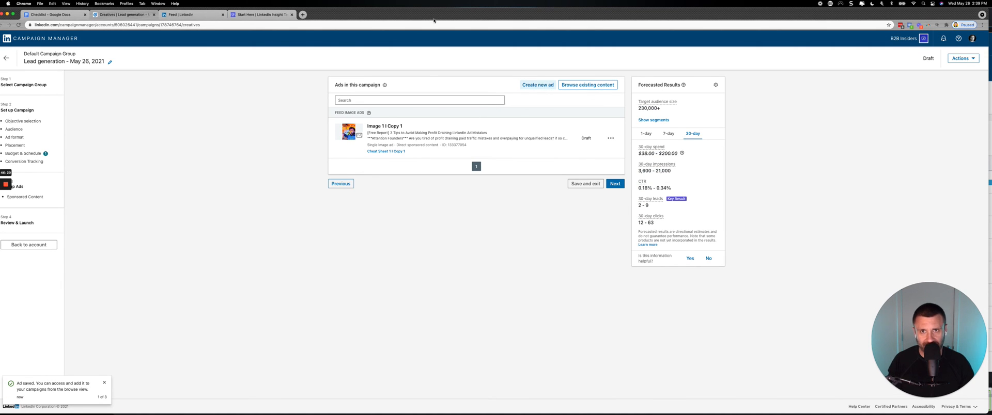
Review the campaign's ad list and forecasted results, and open the campaign's Audience settings.
scroll(653, 129, up, 5)
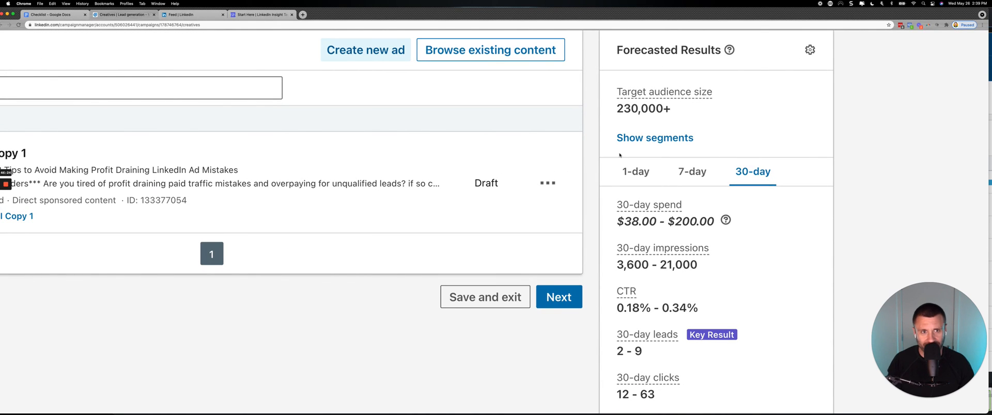
scroll(619, 154, down, 5)
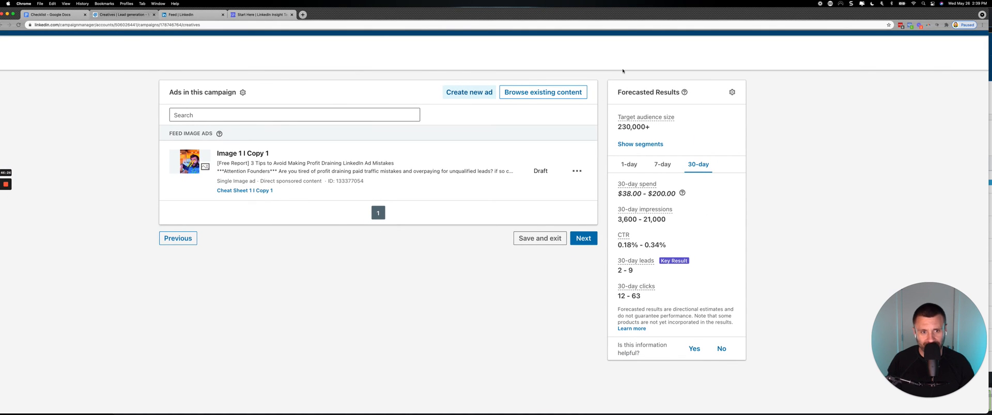
drag(592, 15, 662, 12)
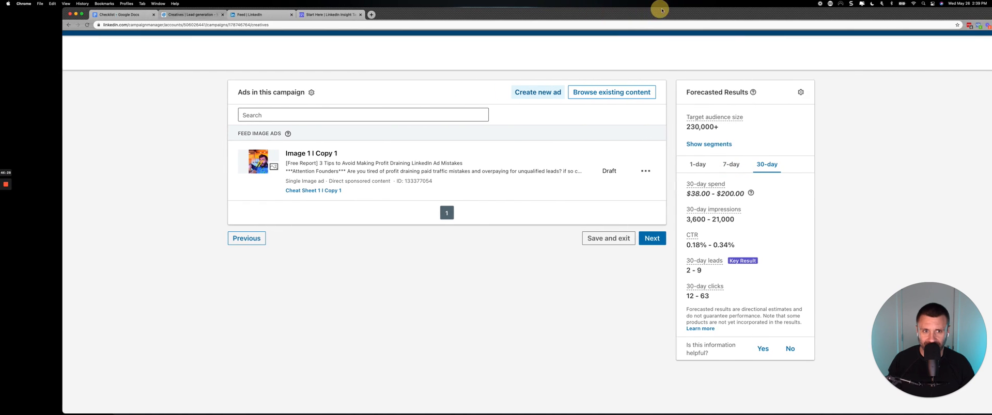
scroll(305, 137, down, 5)
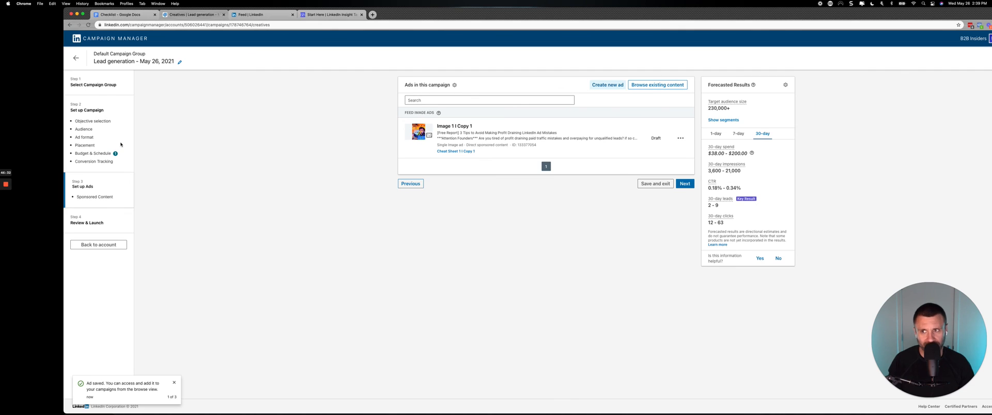
click(84, 129)
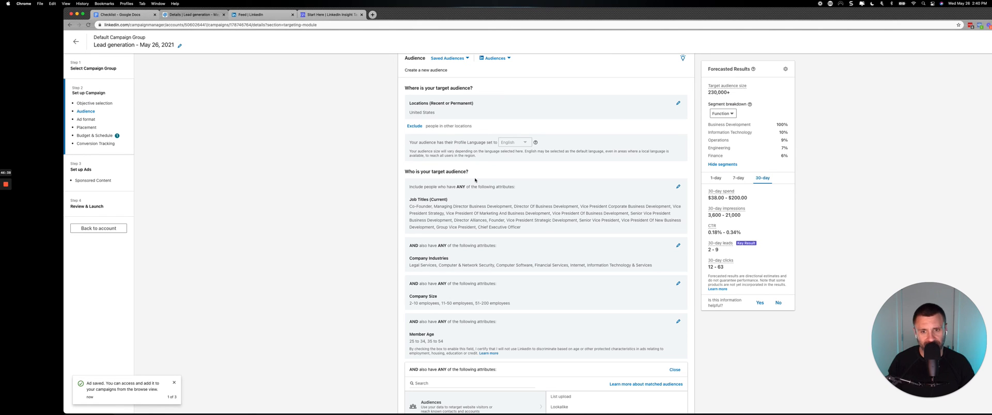
Review the campaign's audience attributes and look through the Retargeting options available for matched audiences.
scroll(445, 281, down, 3)
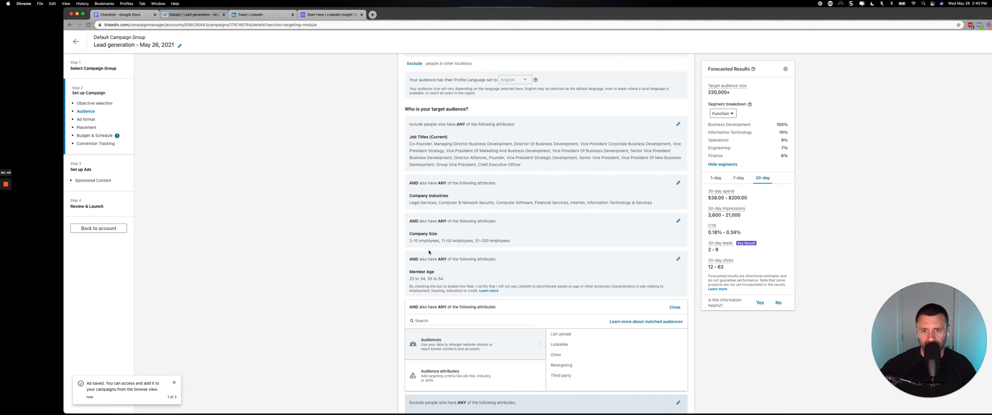
scroll(429, 253, down, 3)
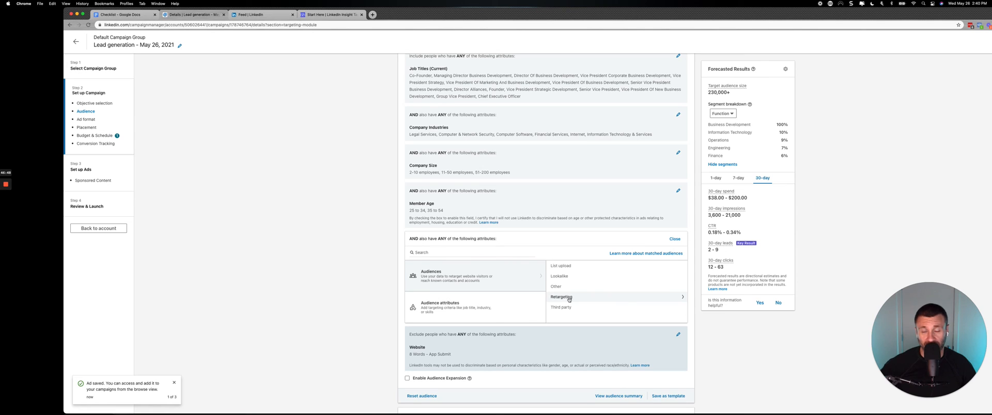
click(568, 299)
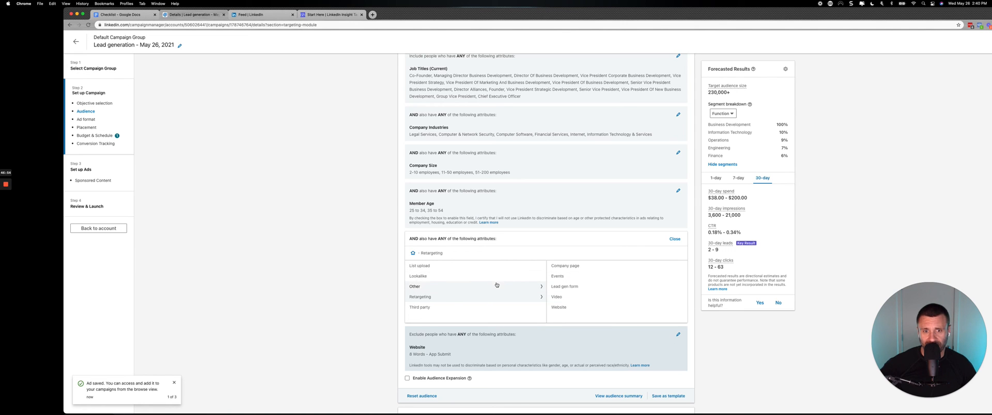
scroll(496, 195, up, 2)
scroll(580, 251, up, 5)
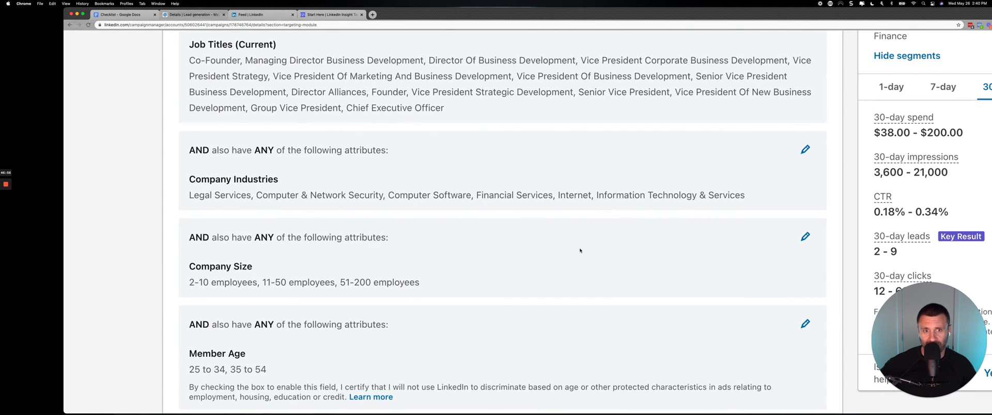
Switch to Snagit, draw a red arrow pointing at Website Demographics on the Campaign Manager screenshot, and return to the browser.
mouse_move(526, 408)
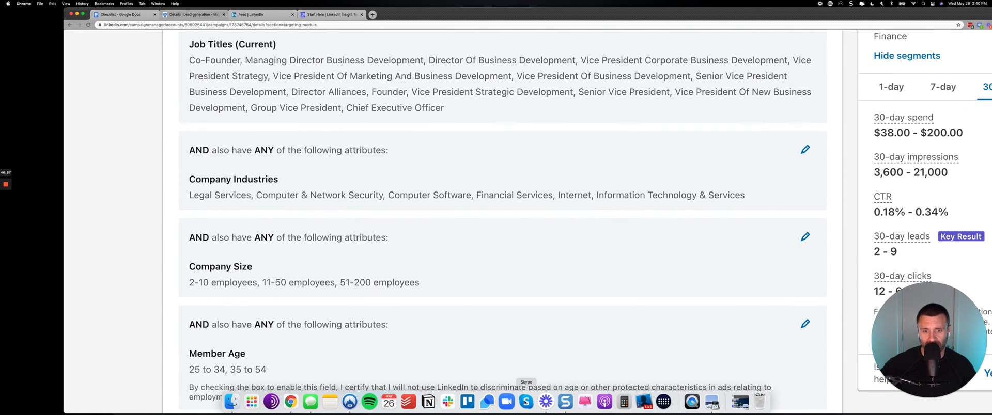
click(565, 401)
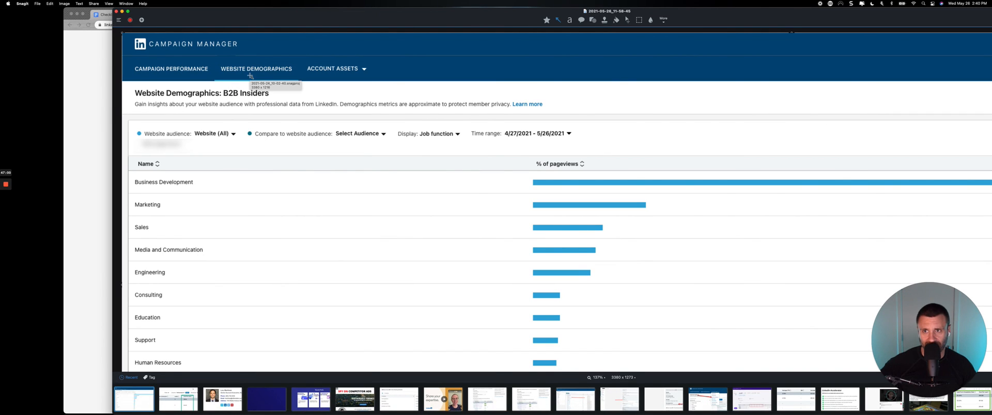
drag(351, 53, 294, 65)
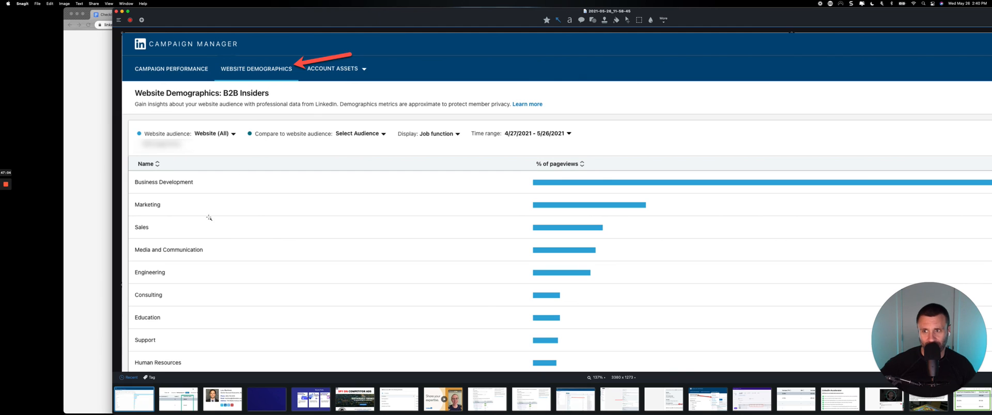
click(83, 177)
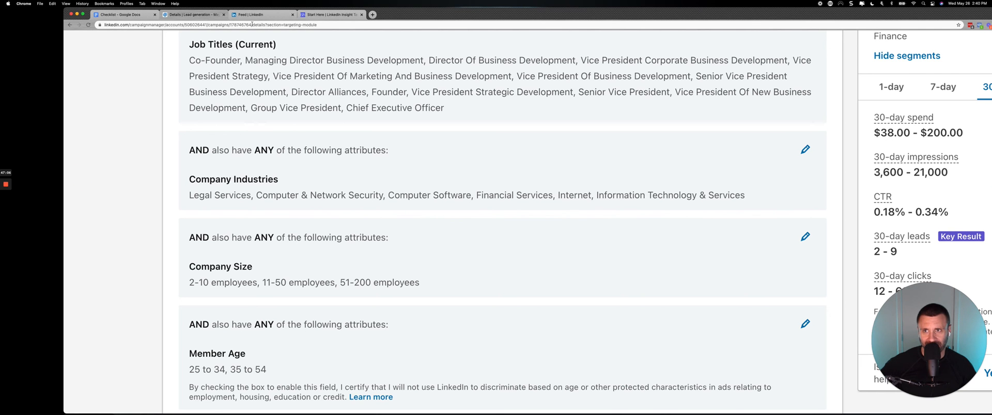
Open the LinkedIn notifications page and examine the reactions and comments on recent posts.
click(273, 15)
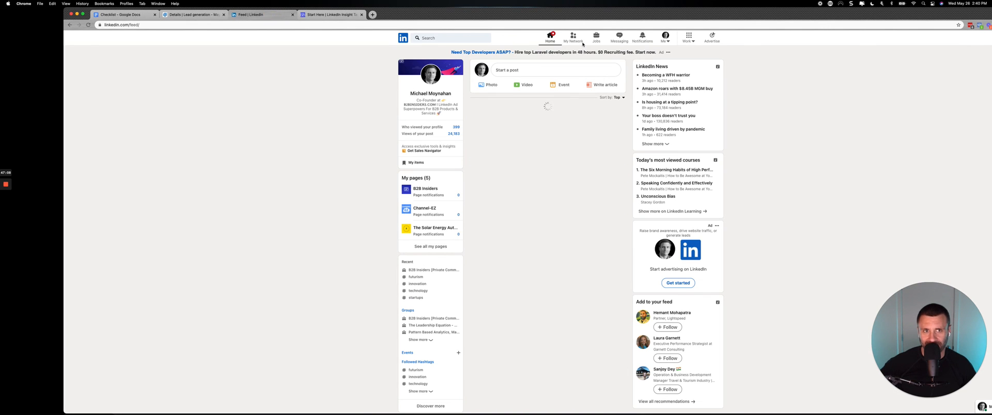
click(641, 35)
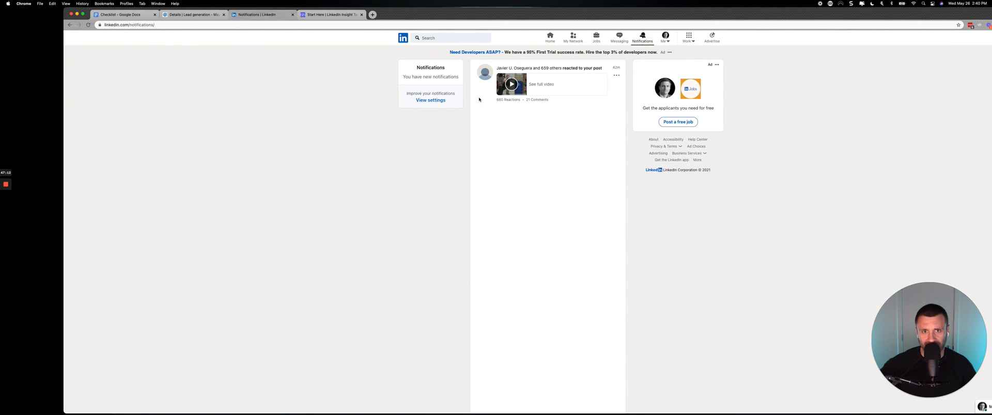
scroll(479, 100, up, 5)
scroll(479, 100, up, 2)
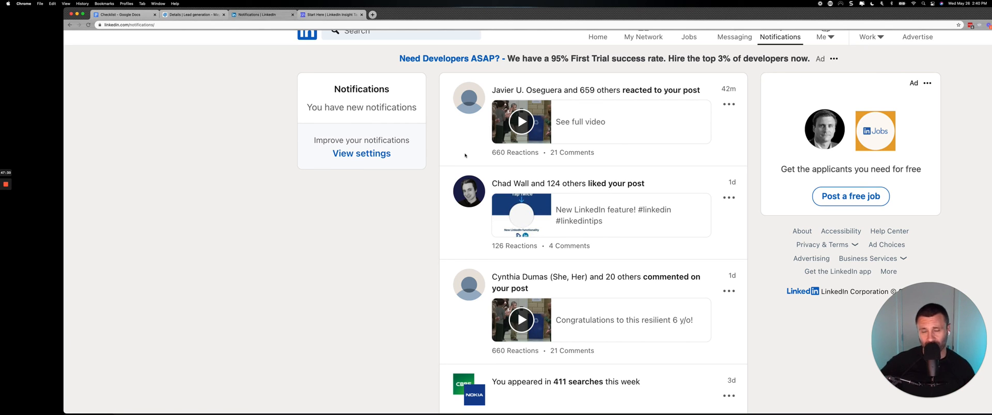
Check the annotated Website Demographics screenshot in Snagit again and return to the browser.
mouse_move(473, 414)
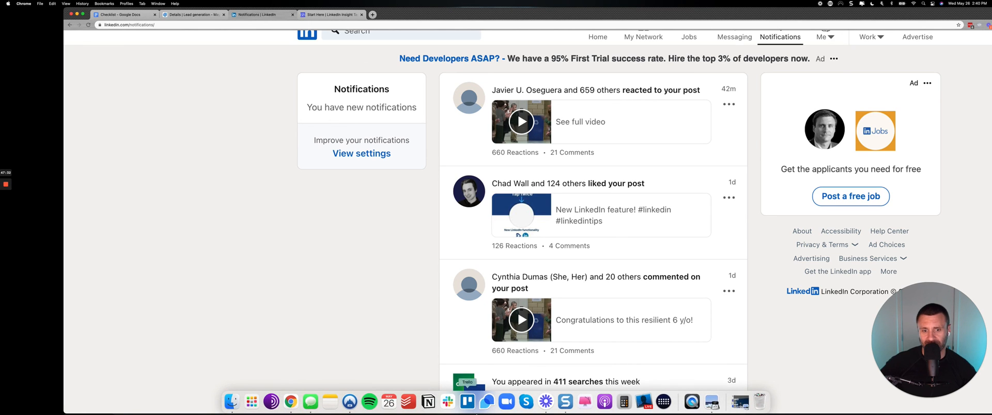
click(565, 402)
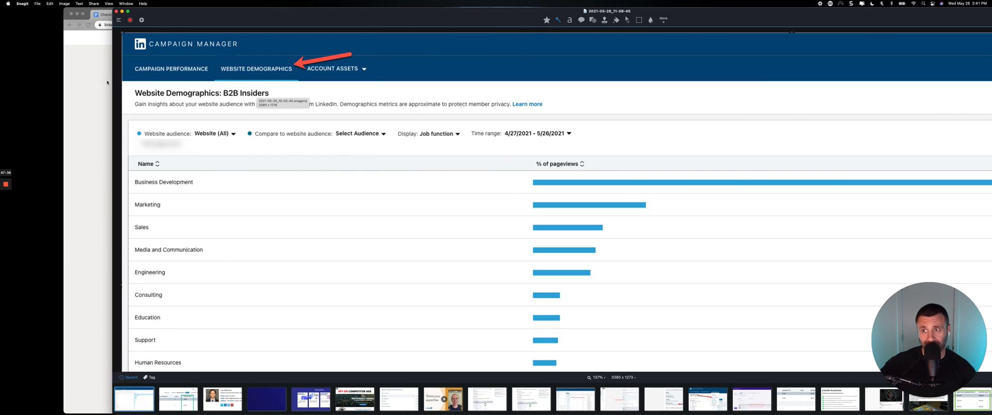
click(81, 82)
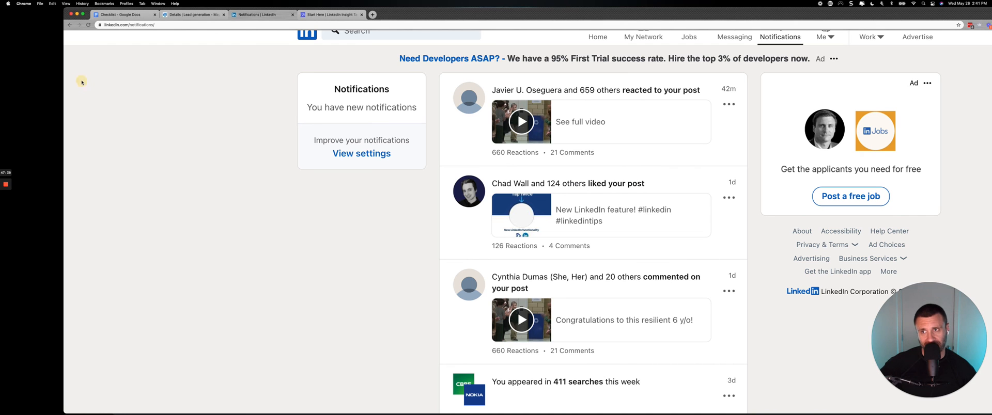
Look through the B2B Insiders LinkedIn Insight Tag article down to its tag setup instructions, and return to the LinkedIn notifications.
click(324, 15)
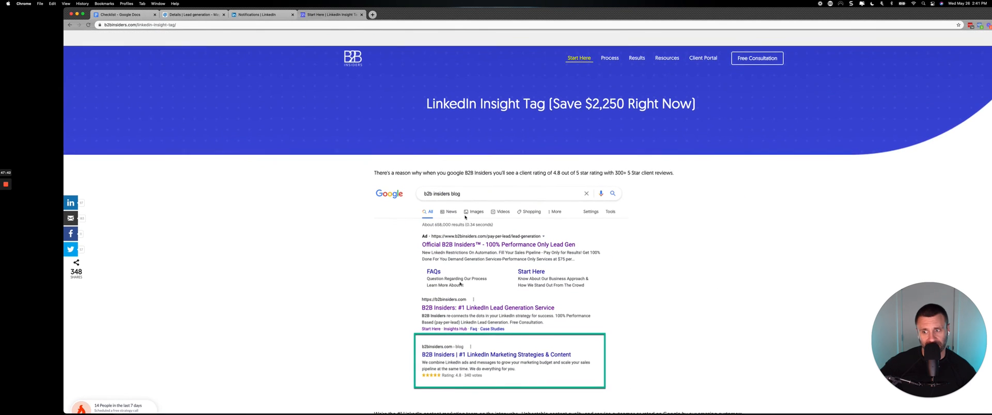
scroll(516, 181, down, 1)
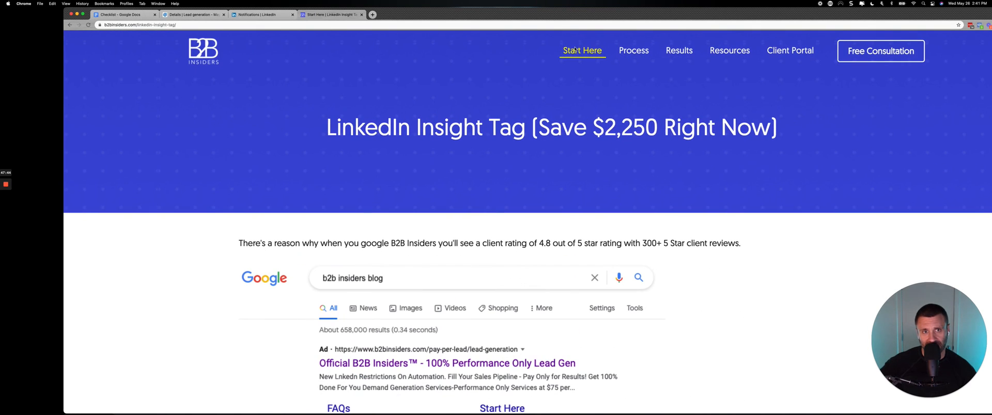
click(575, 49)
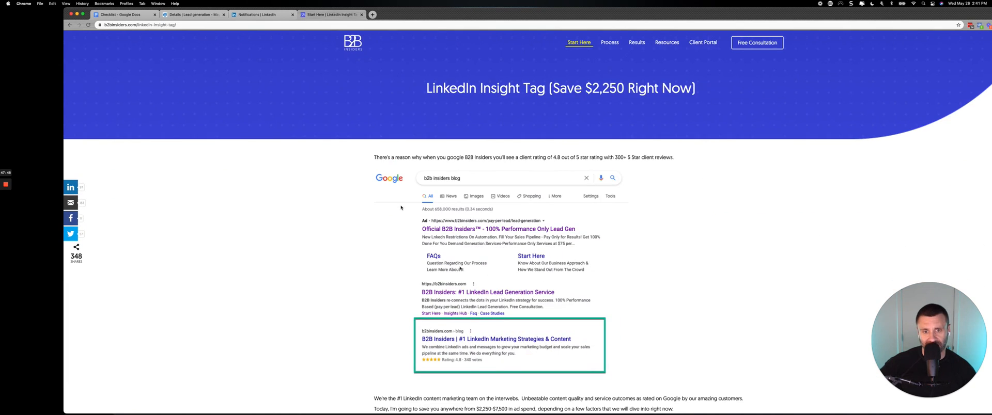
scroll(401, 207, down, 20)
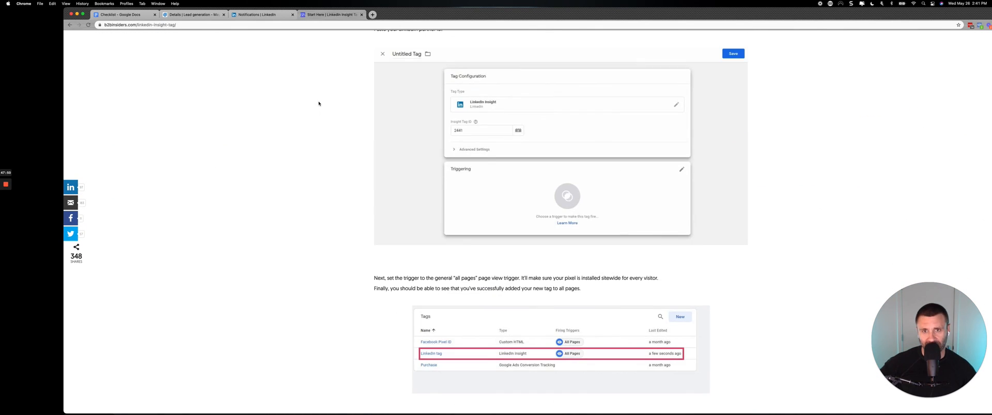
click(261, 14)
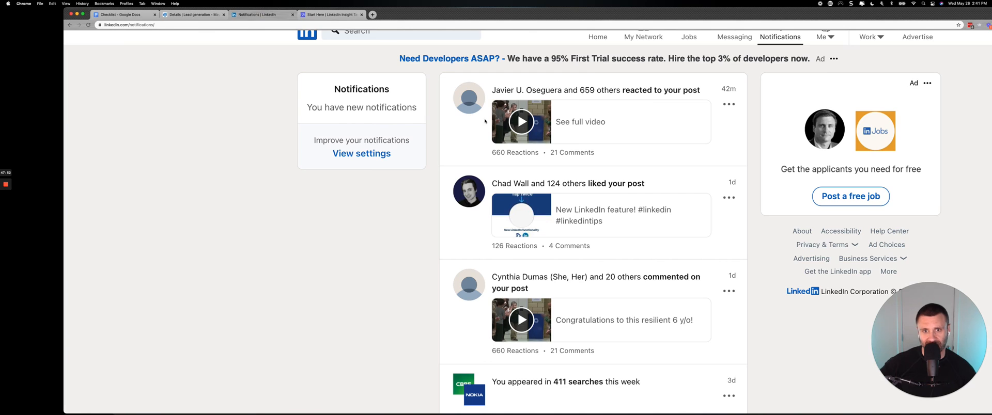